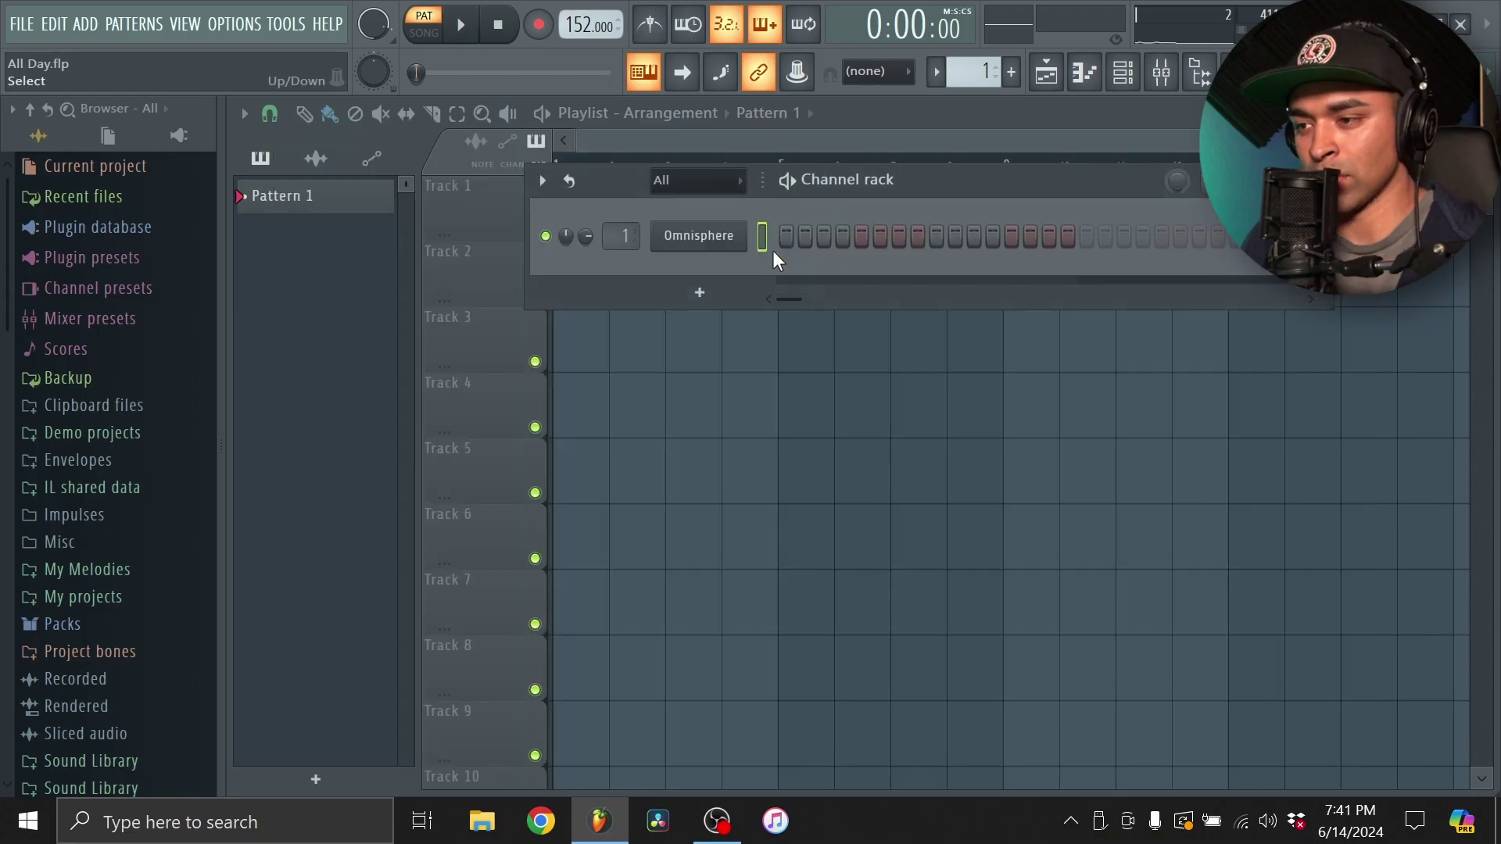
Open the Omnisphere channel's piano roll and add an F5 note on beat 4 of bar 1, ending where the existing F5 begins.
{"action": "left_click", "coordinate": [1096, 63]}
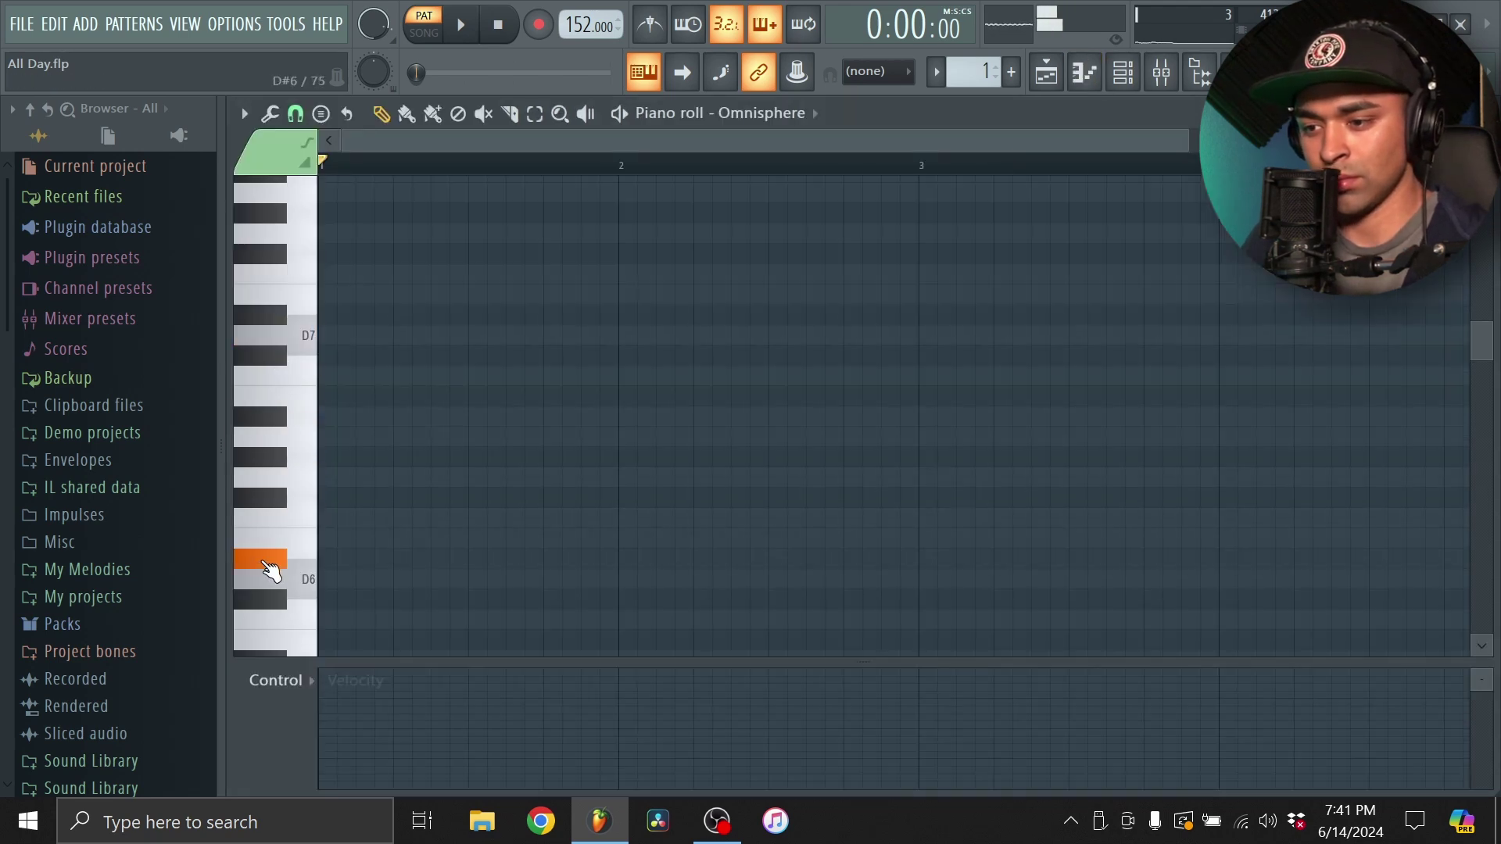
{"action": "scroll", "coordinate": [270, 555], "scroll_direction": "down", "scroll_amount": 4}
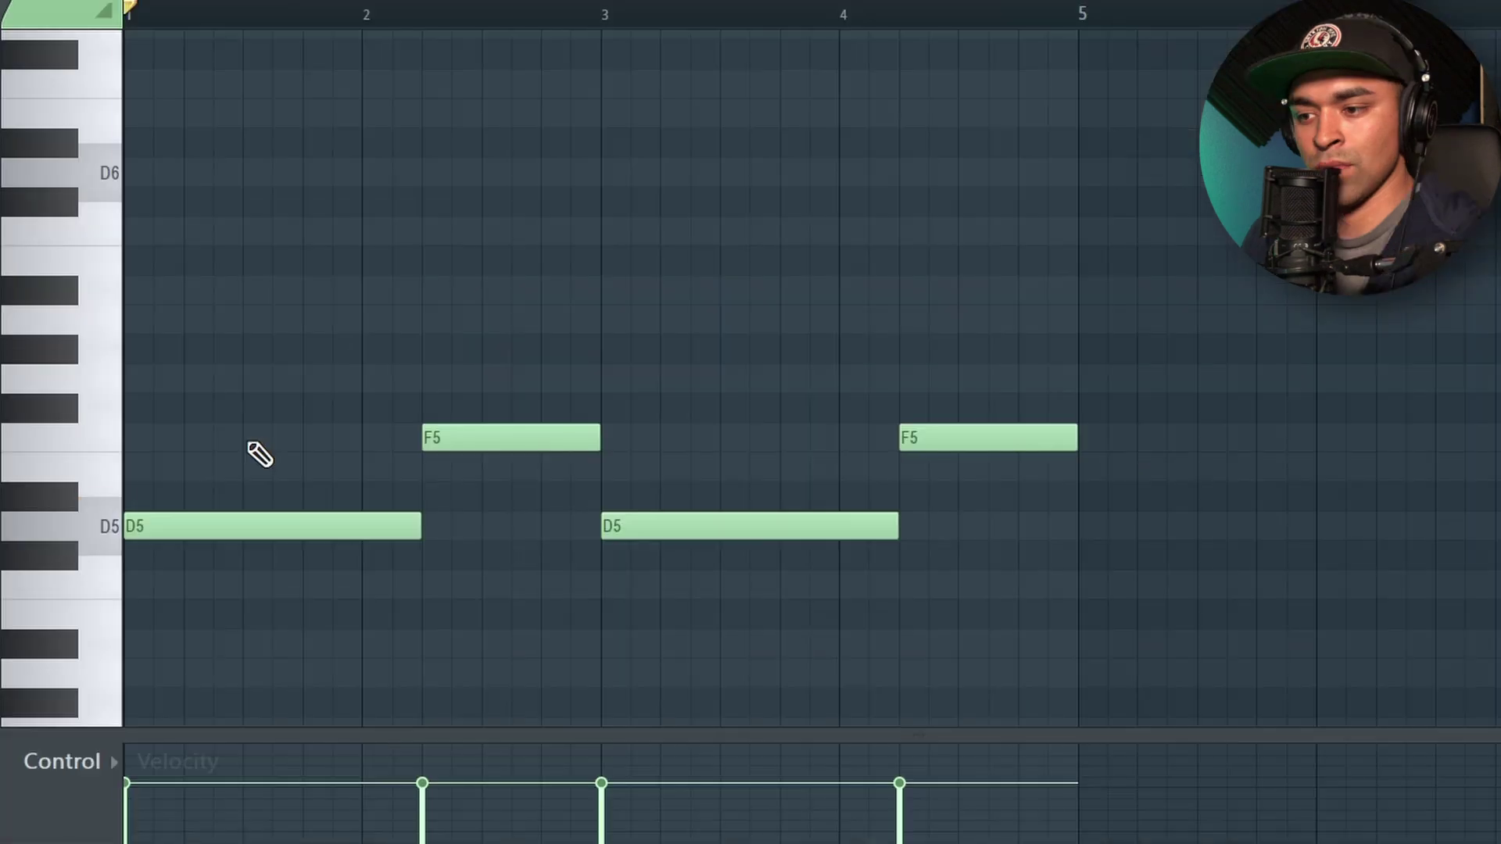
{"action": "key", "text": "space"}
{"action": "left_click", "coordinate": [332, 437]}
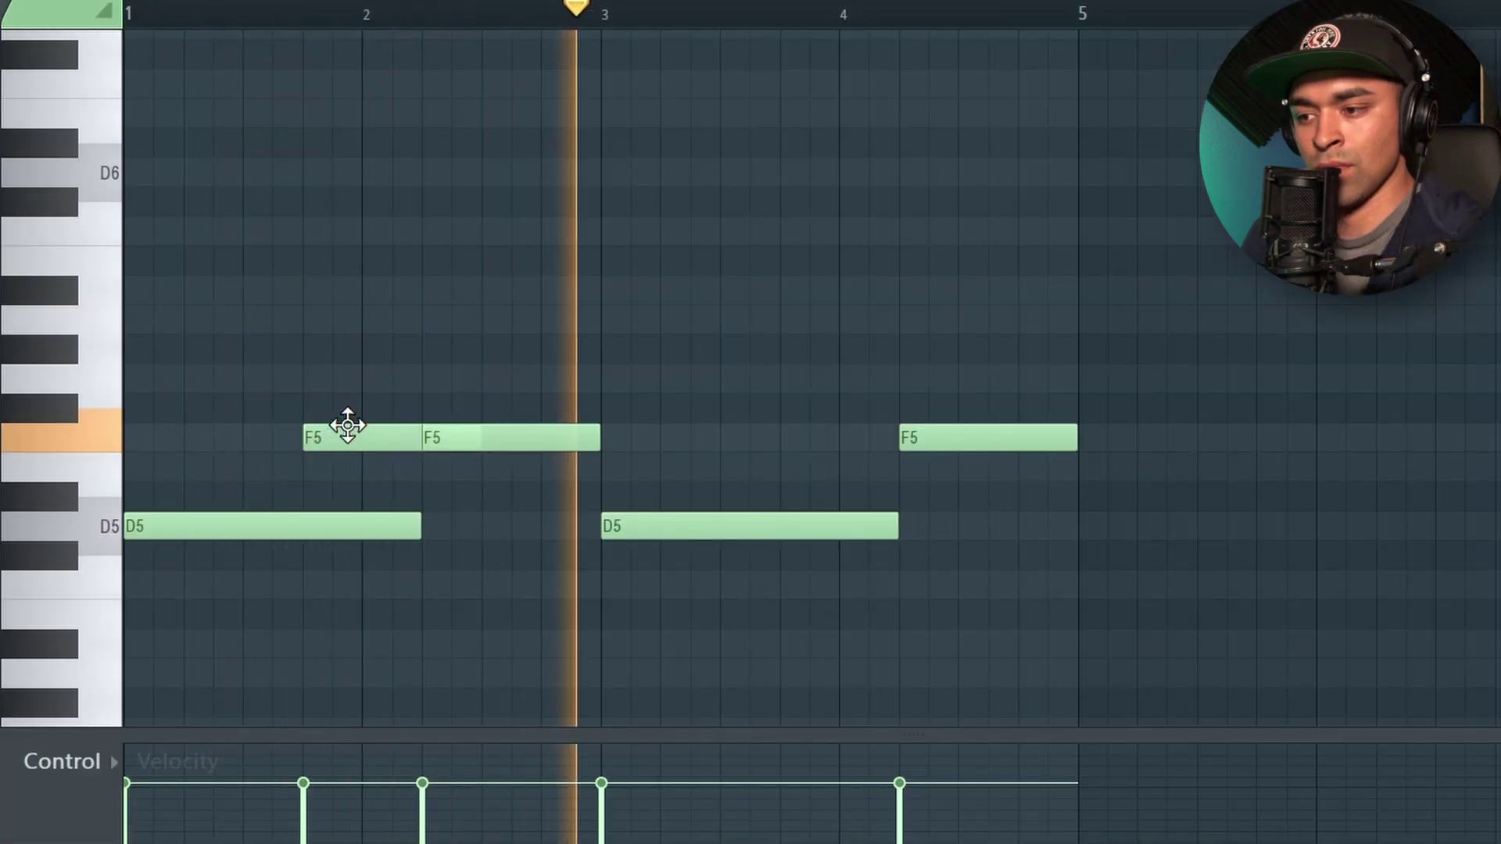
{"action": "left_click_drag", "start_coordinate": [382, 395], "coordinate": [416, 463]}
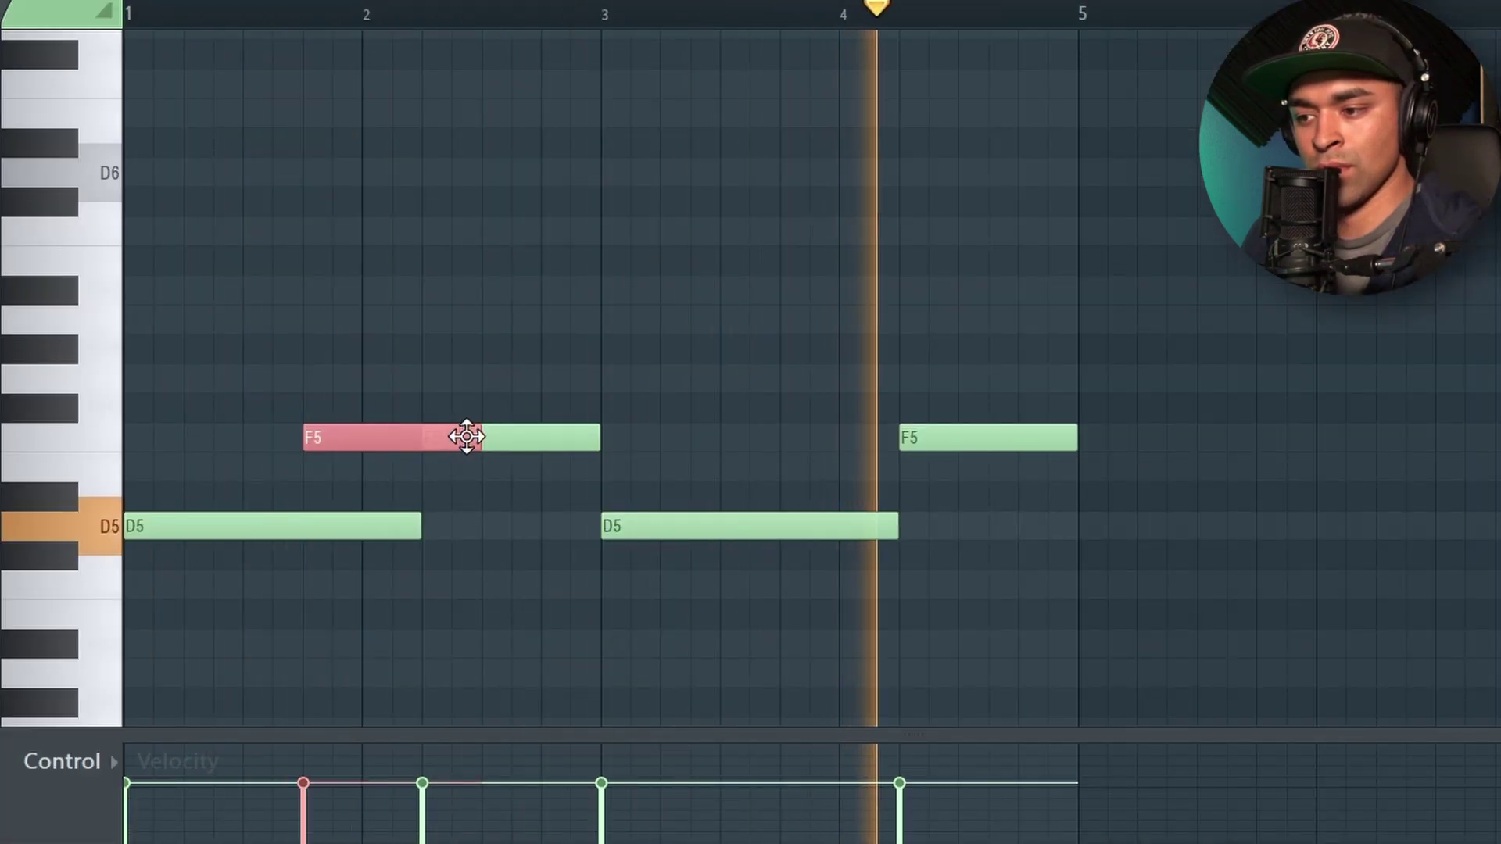
{"action": "key", "text": "space"}
{"action": "key", "text": "space"}
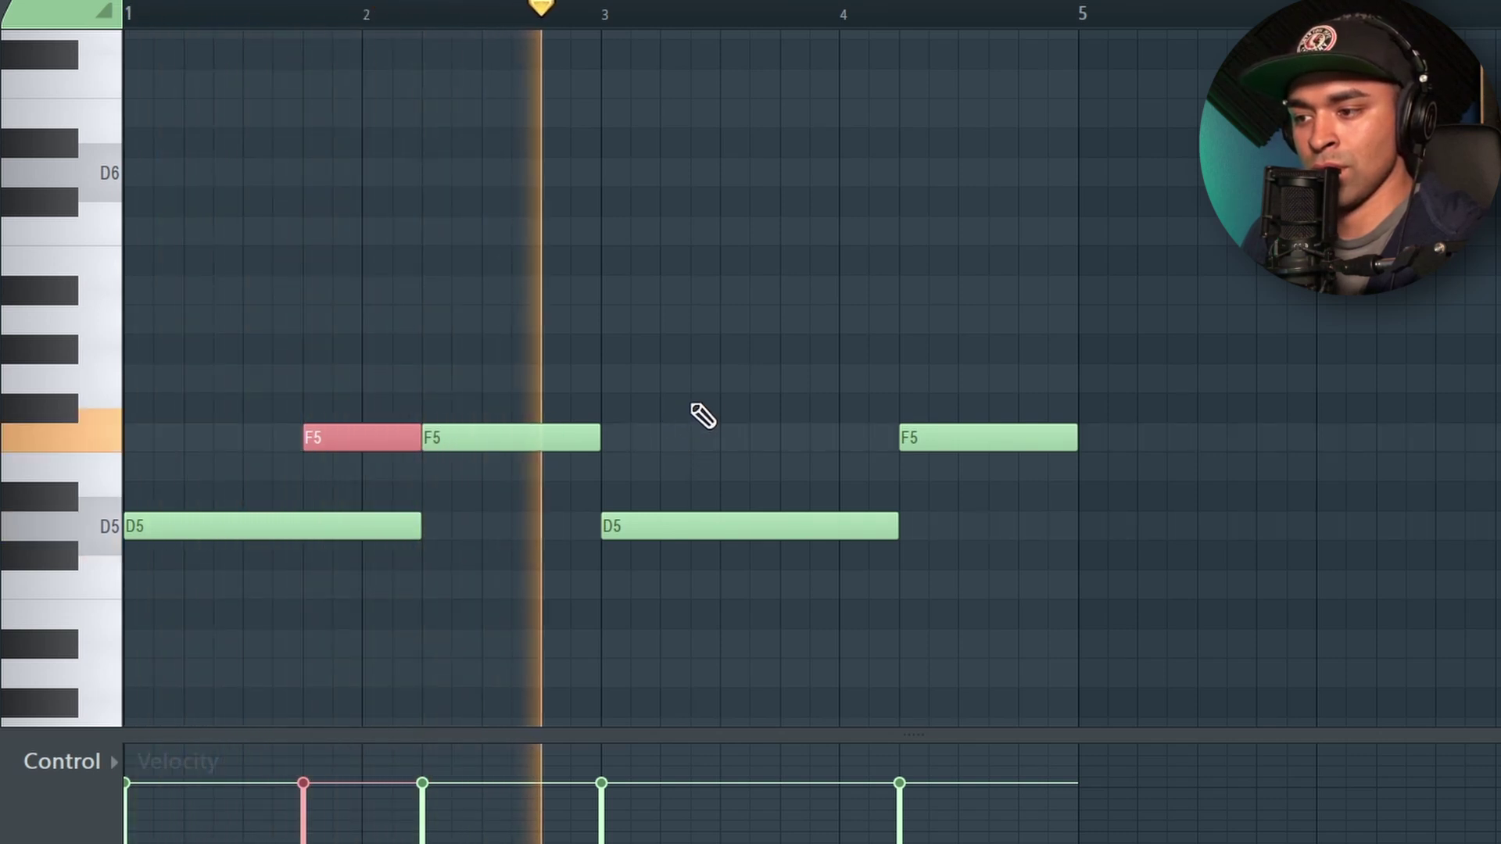
Add an A5 note on beat 4 of bar 3, ending where the last F5 begins, and play the pattern back.
{"action": "left_click", "coordinate": [789, 321]}
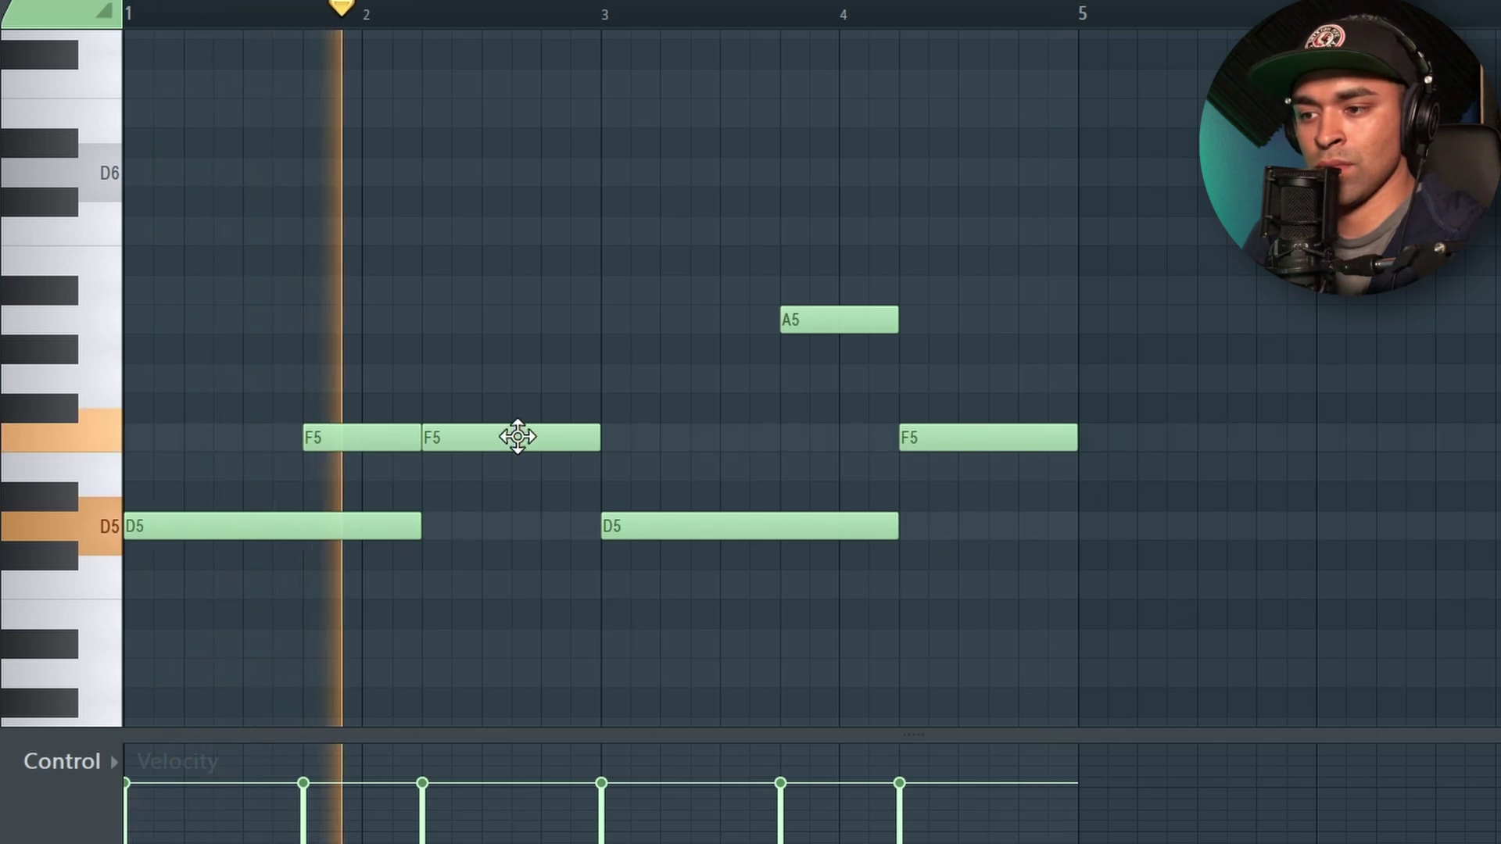
{"action": "scroll", "coordinate": [406, 430], "scroll_direction": "up", "scroll_amount": 3}
{"action": "key", "text": "space"}
{"action": "key", "text": "space"}
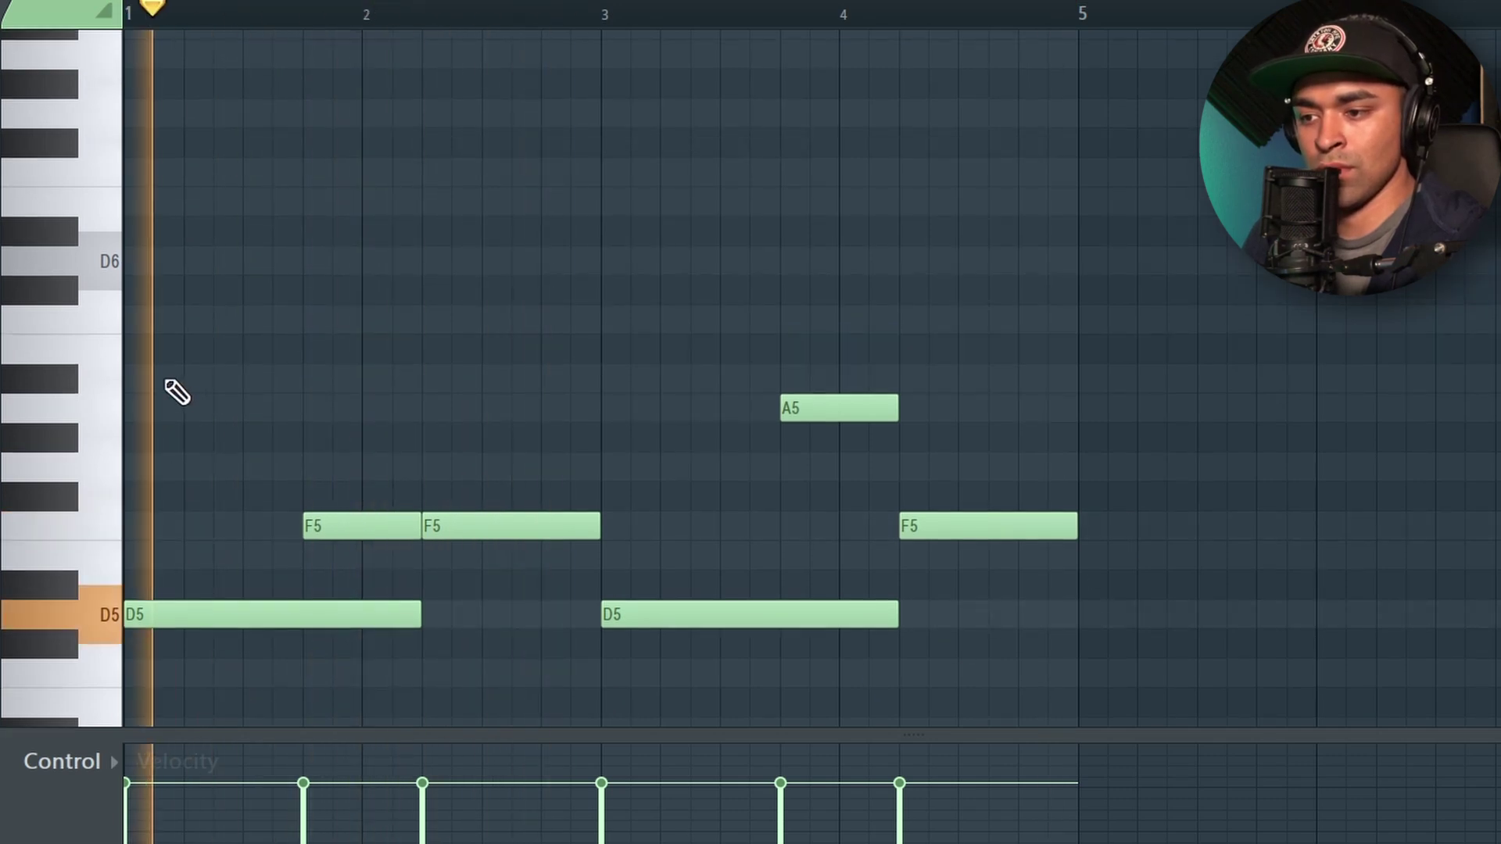
{"action": "key", "text": "space"}
{"action": "key", "text": "space"}
{"action": "key", "text": "space"}
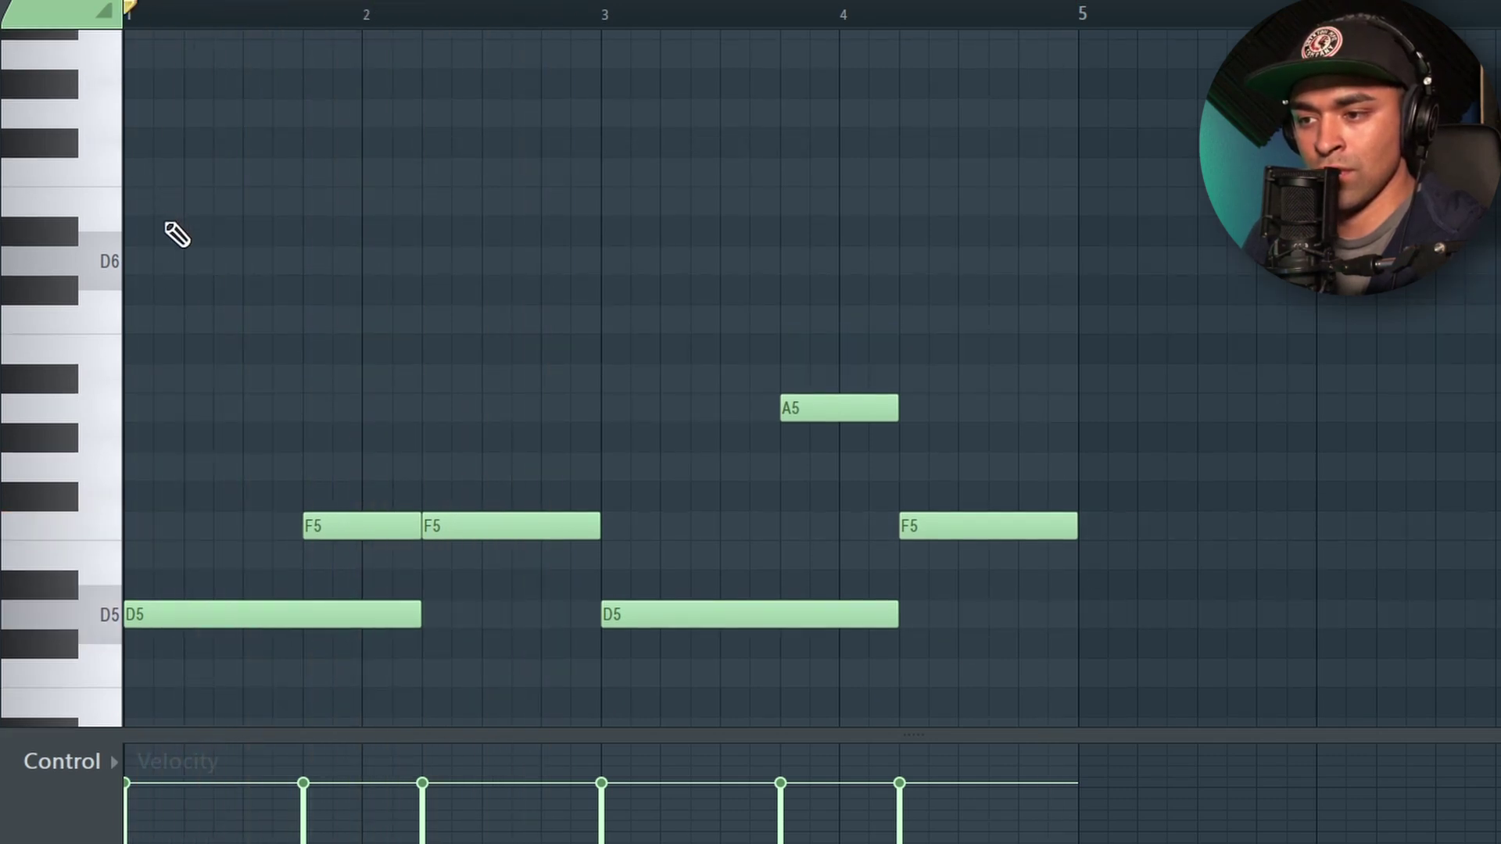
{"action": "left_click", "coordinate": [350, 315]}
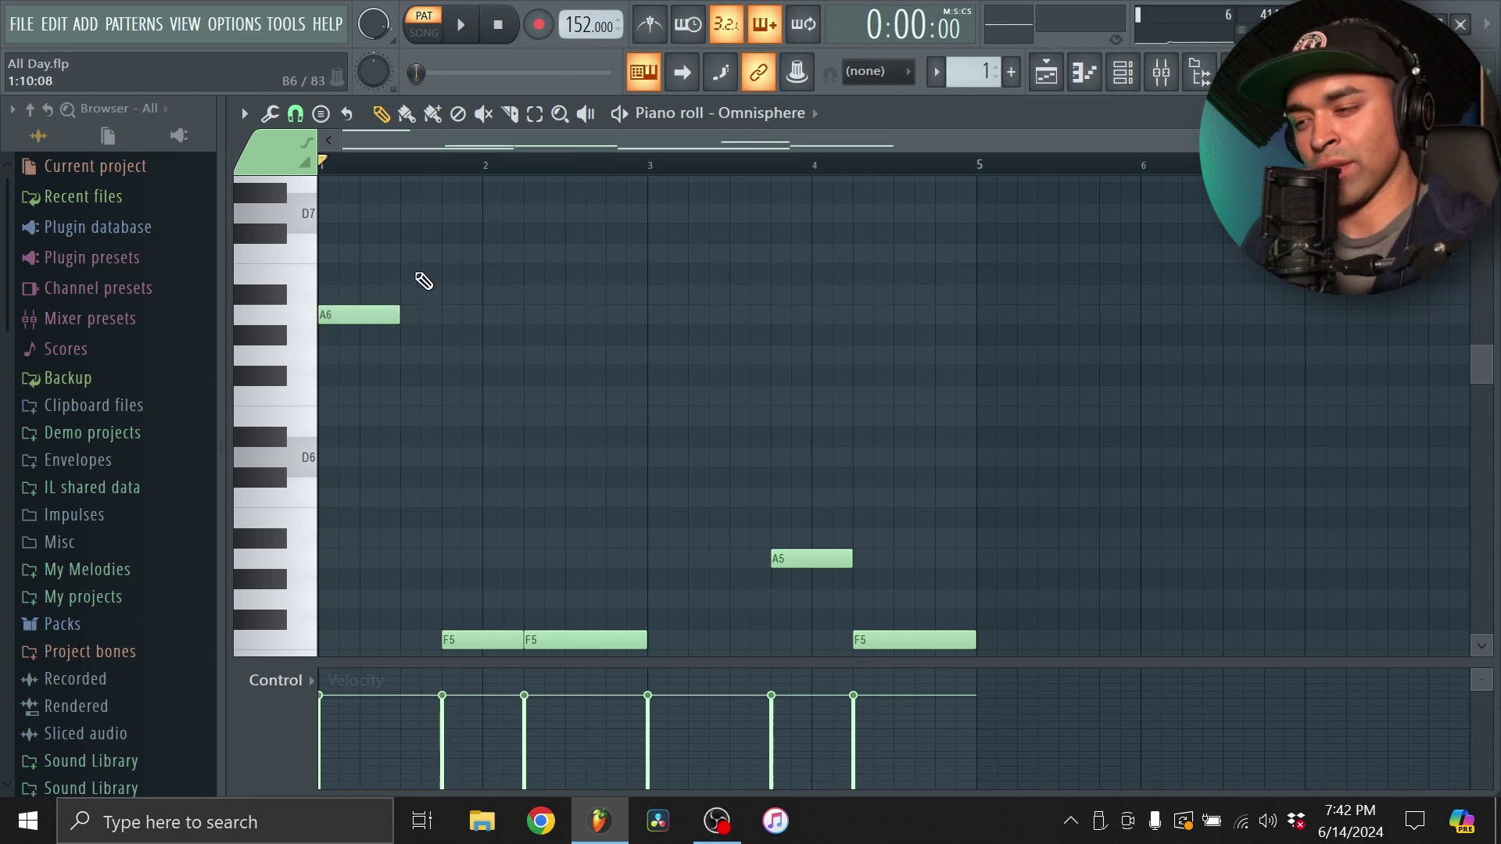
{"action": "right_click", "coordinate": [399, 317]}
{"action": "scroll", "coordinate": [542, 390], "scroll_direction": "down", "scroll_amount": 3}
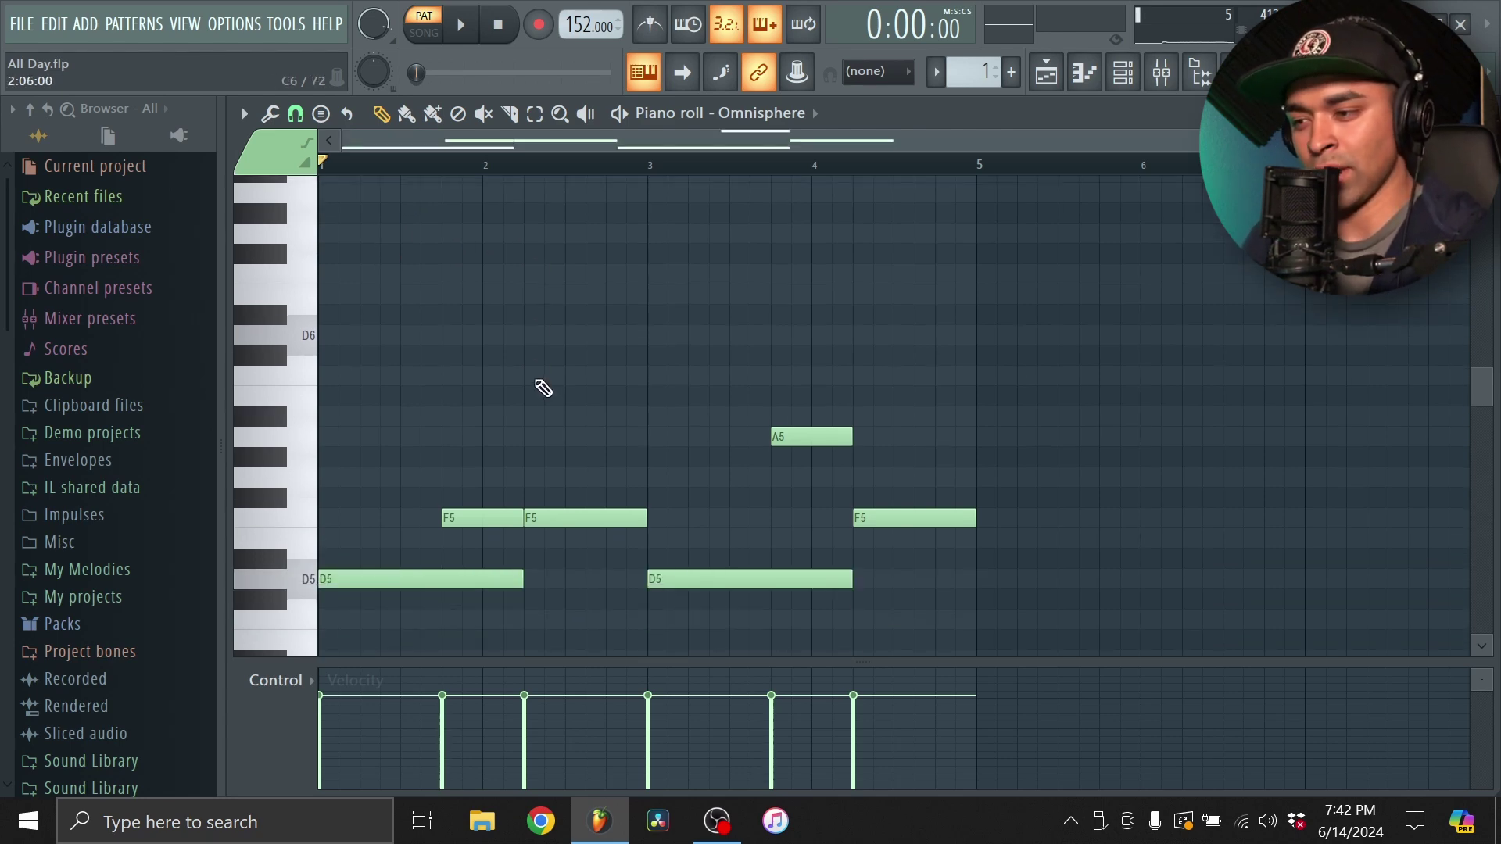
Draw a half-bar F6 note at the start of bar 1 and a half-bar E6 note directly after it.
{"action": "scroll", "coordinate": [473, 426], "scroll_direction": "up", "scroll_amount": 3}
{"action": "key", "text": "space"}
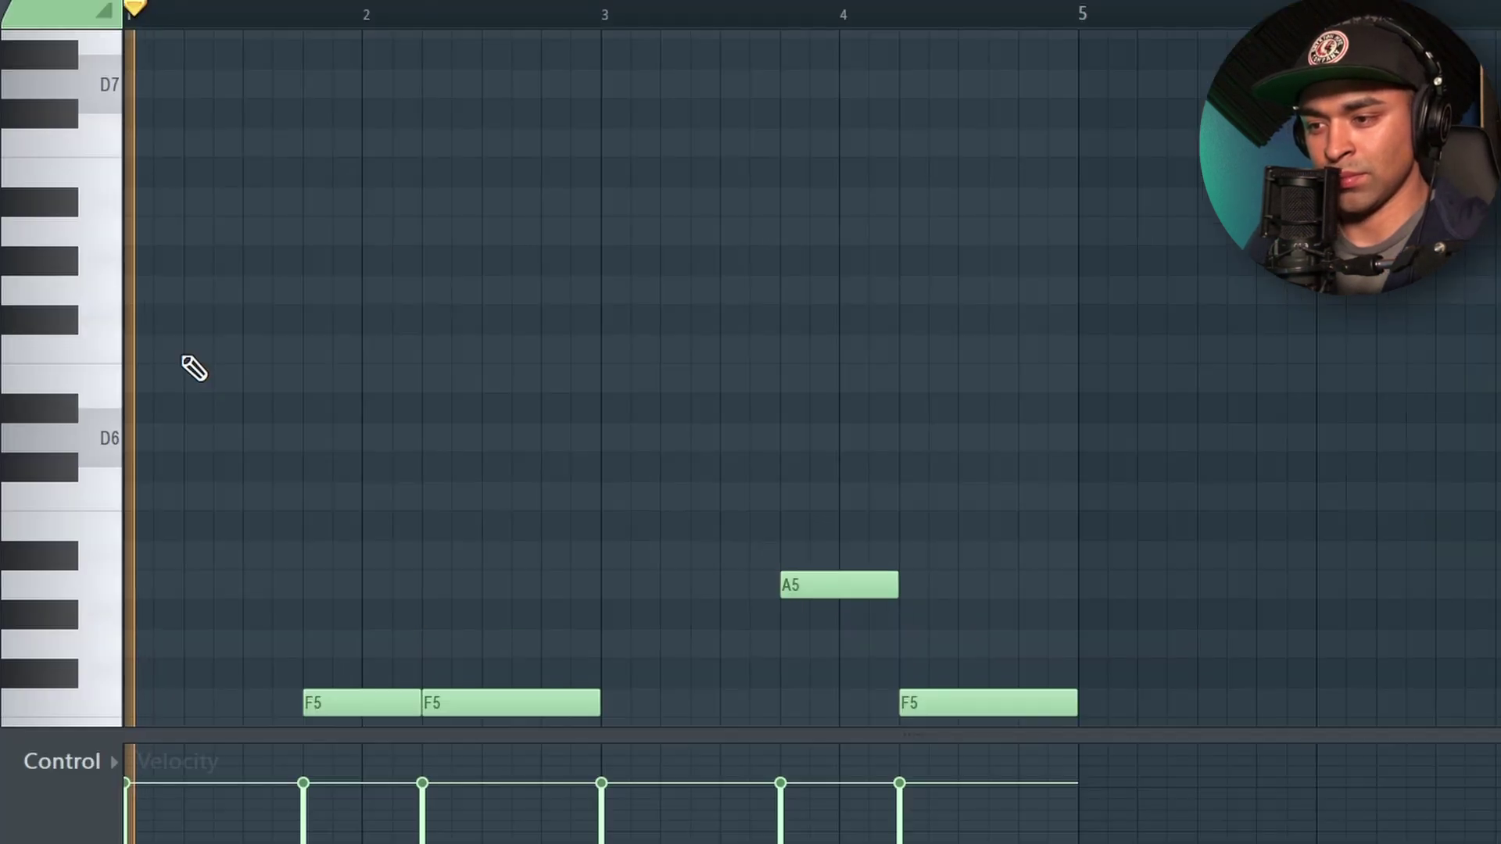
{"action": "left_click", "coordinate": [157, 353]}
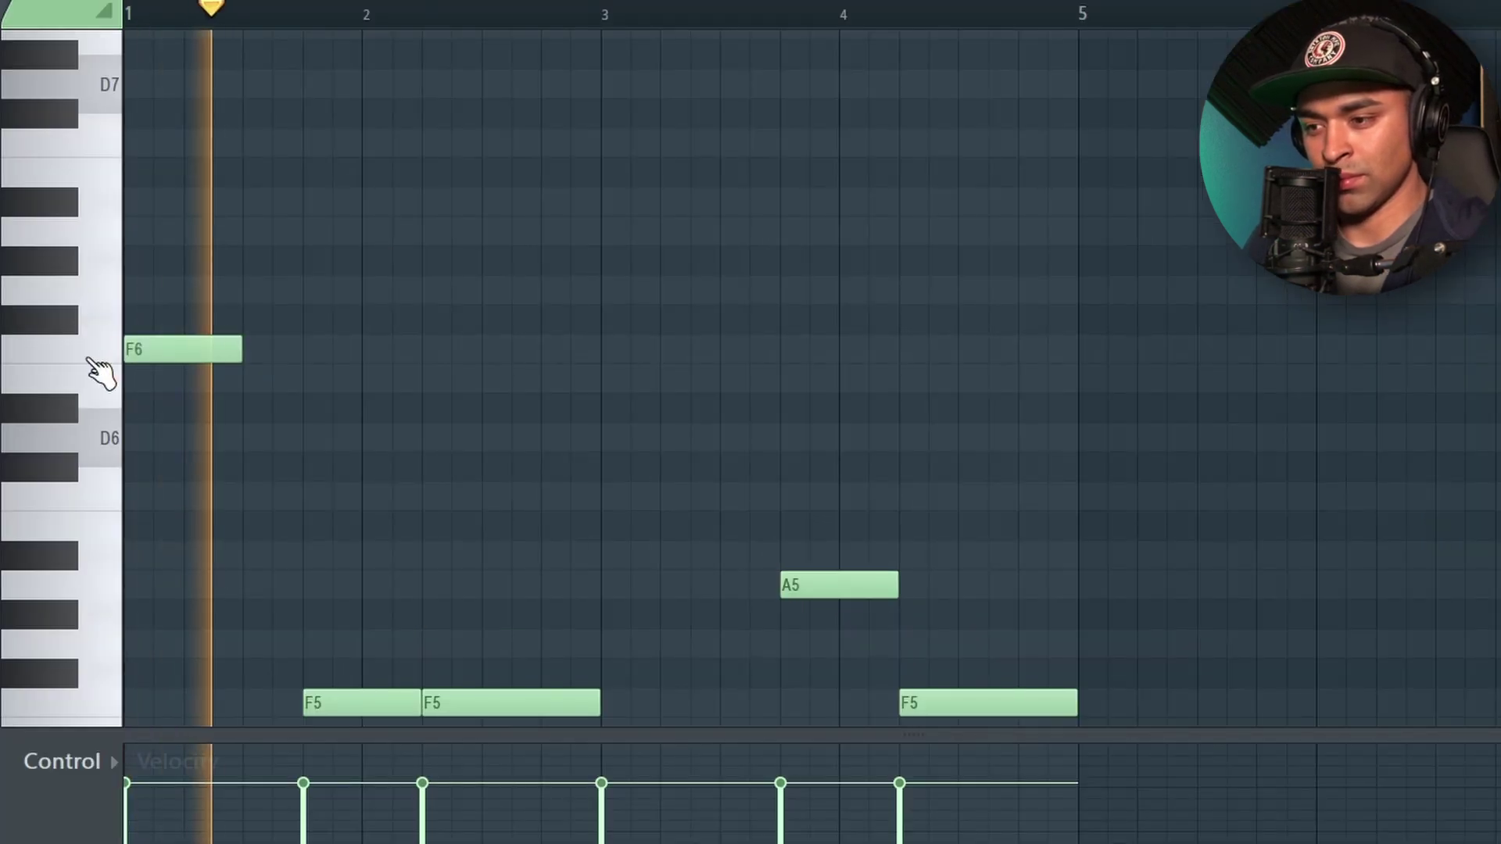
{"action": "left_click", "coordinate": [247, 380]}
Duplicate the F6 and E6 note pair three times so it fills bars 2 to 4.
{"action": "left_click_drag", "start_coordinate": [413, 417], "coordinate": [205, 334]}
{"action": "key", "text": "ctrl+b"}
{"action": "key", "text": "ctrl+b"}
{"action": "key", "text": "ctrl+b"}
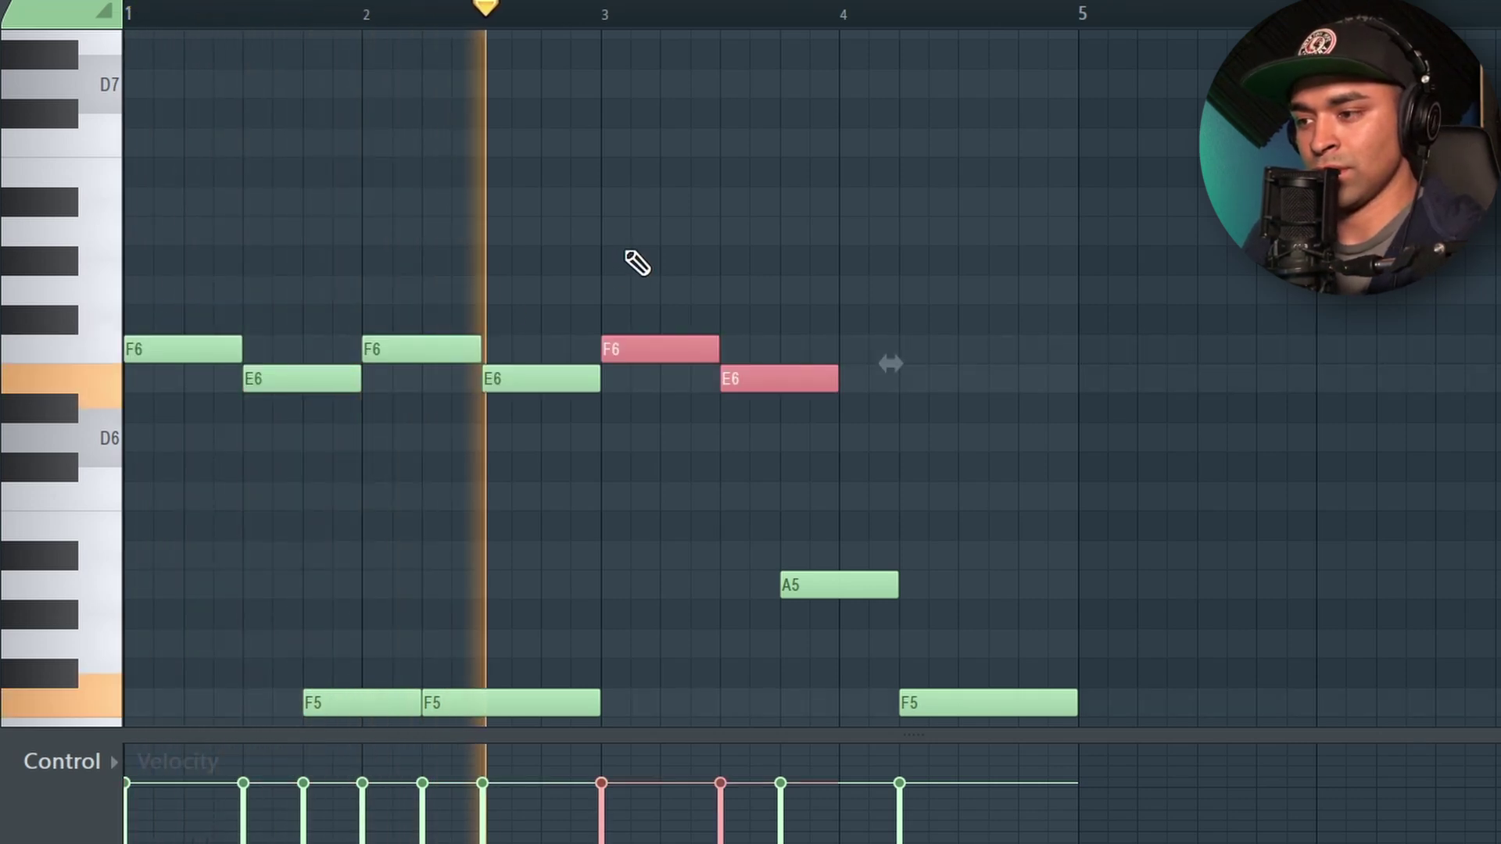
{"action": "left_click", "coordinate": [595, 11], "text": "ctrl"}
{"action": "key", "text": "space"}
{"action": "key", "text": "space"}
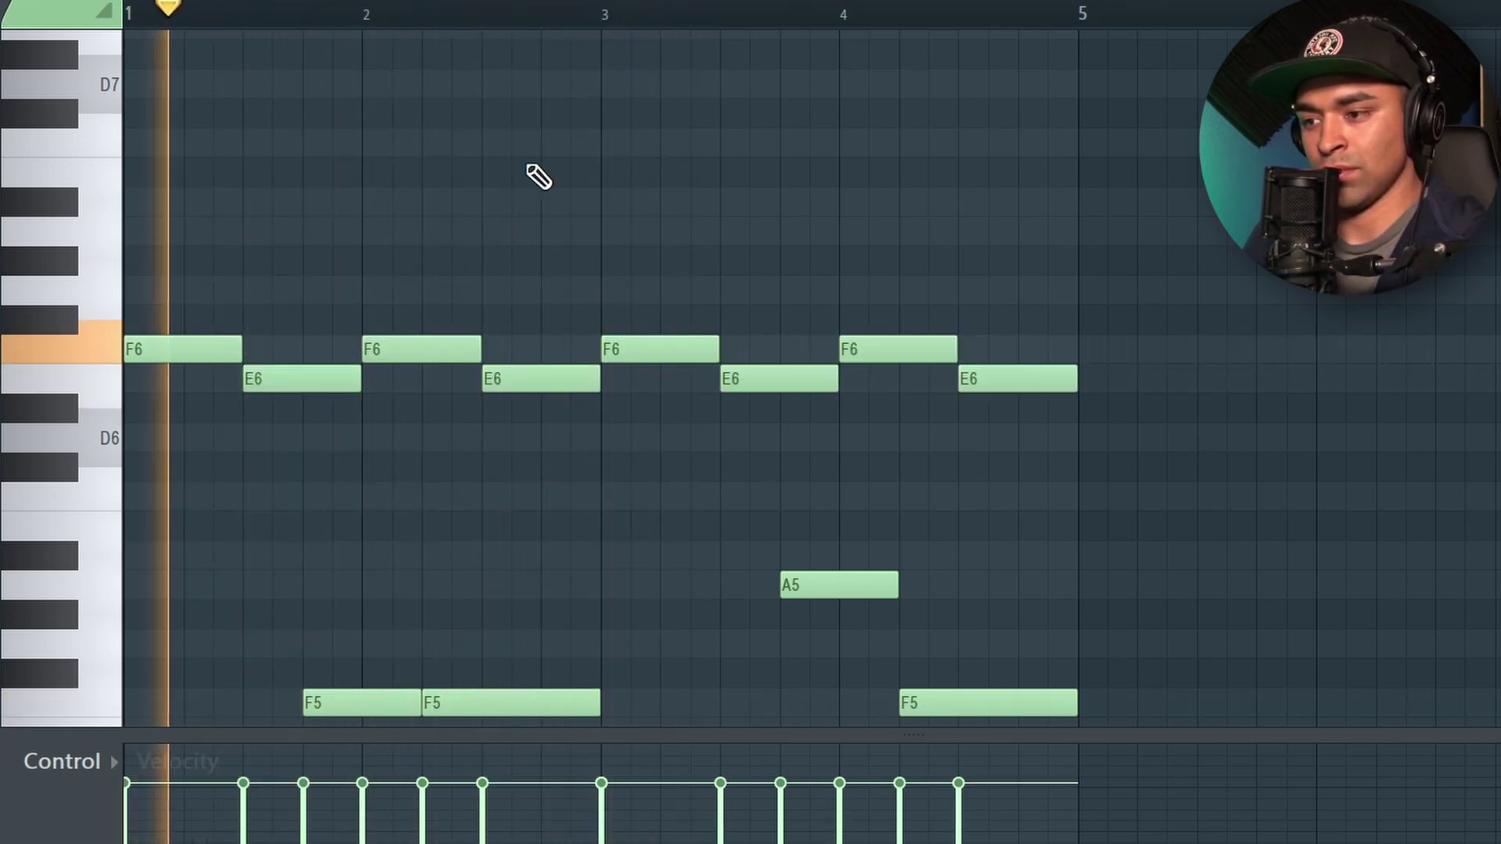
Delete the F6 notes at the start of bars 2 and 4, and start the E6 notes in those bars one beat later.
{"action": "scroll", "coordinate": [468, 385], "scroll_direction": "down", "scroll_amount": 1}
{"action": "key", "text": "space"}
{"action": "key", "text": "space"}
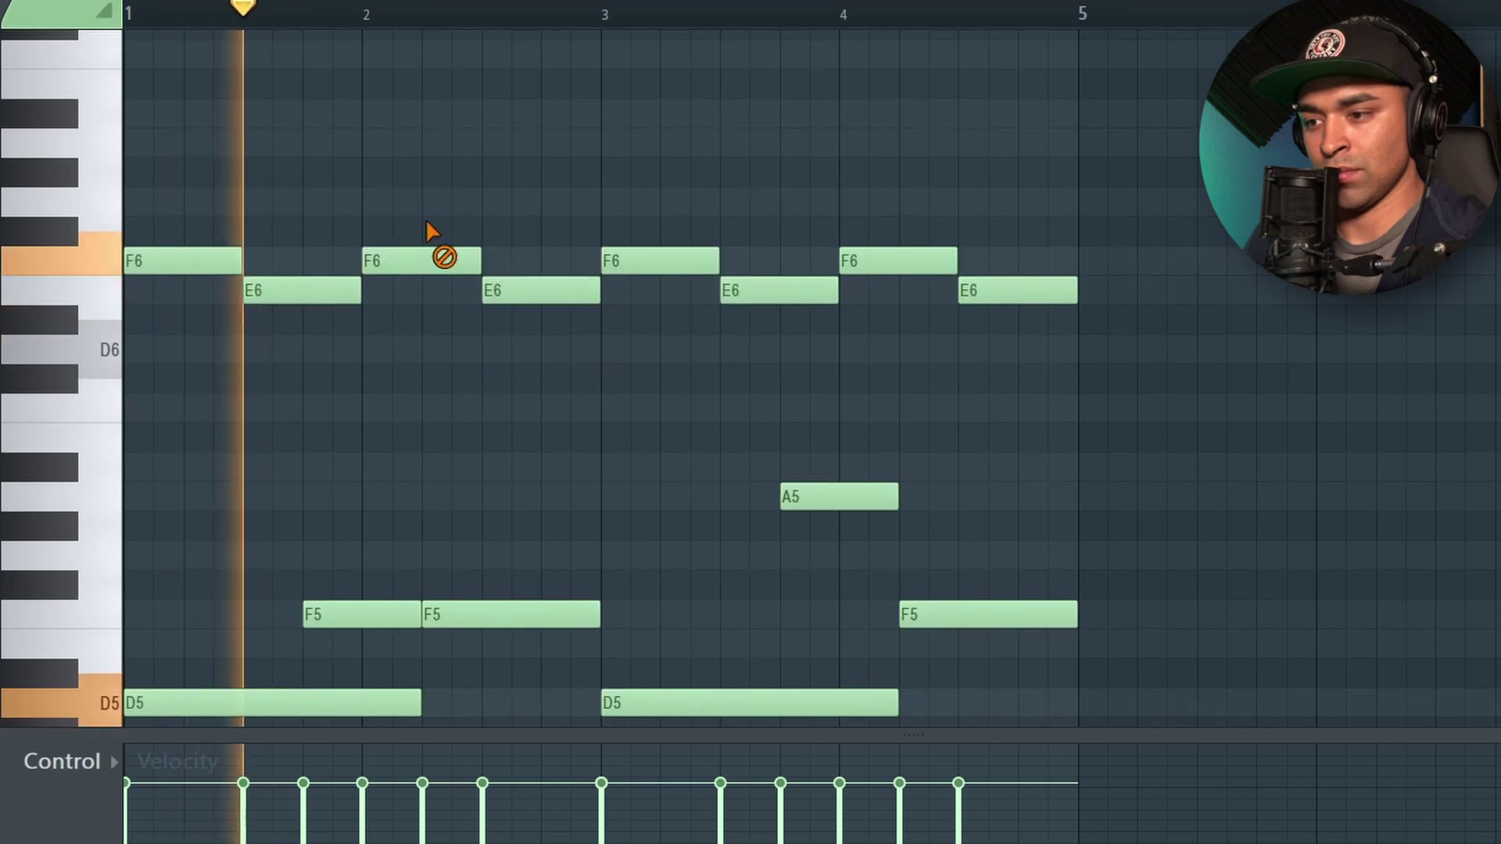
{"action": "right_click", "coordinate": [437, 261]}
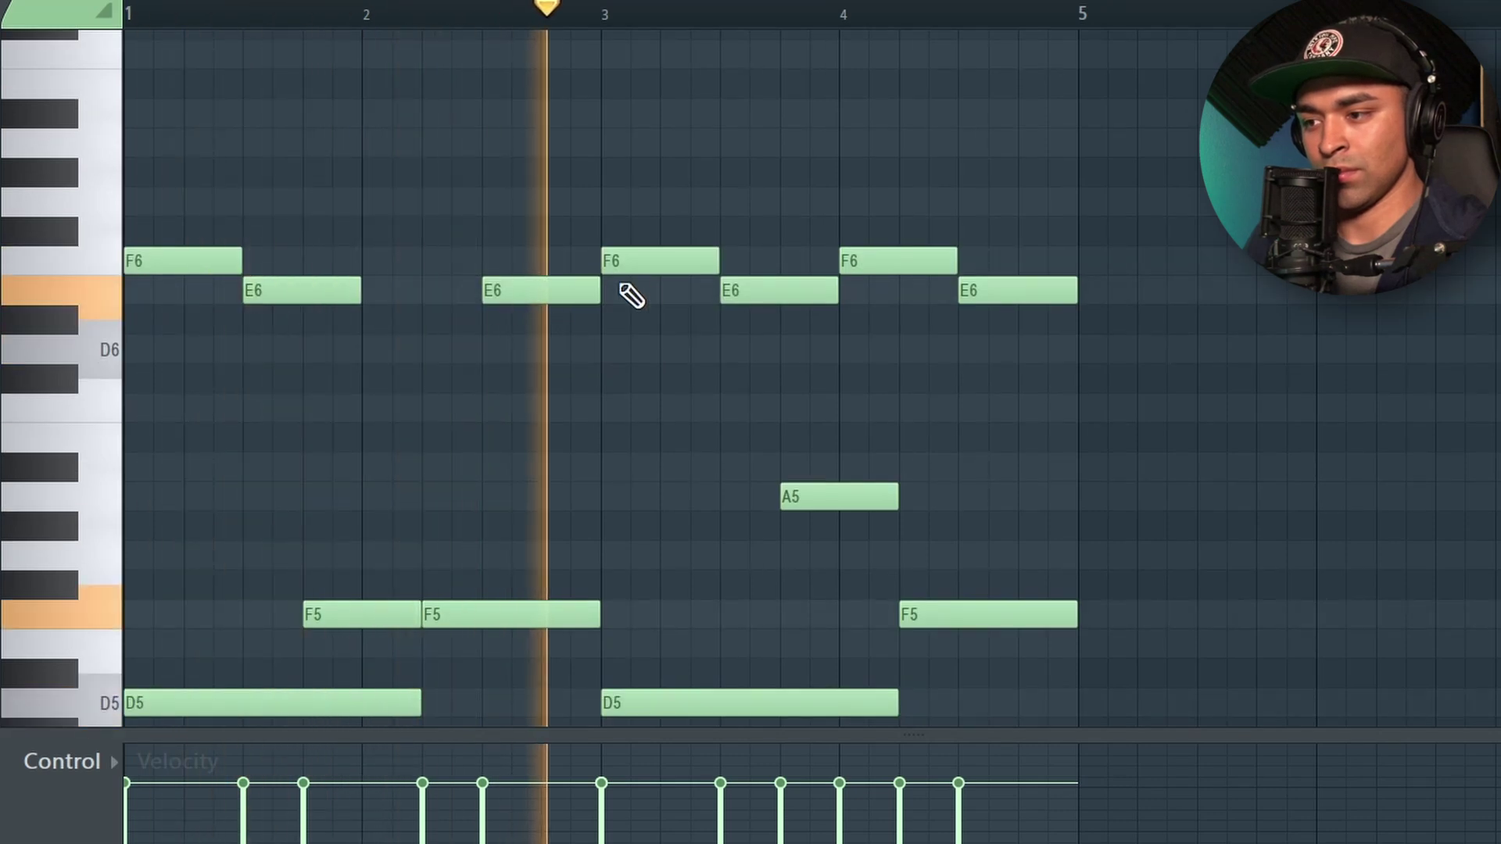
{"action": "right_click", "coordinate": [853, 261]}
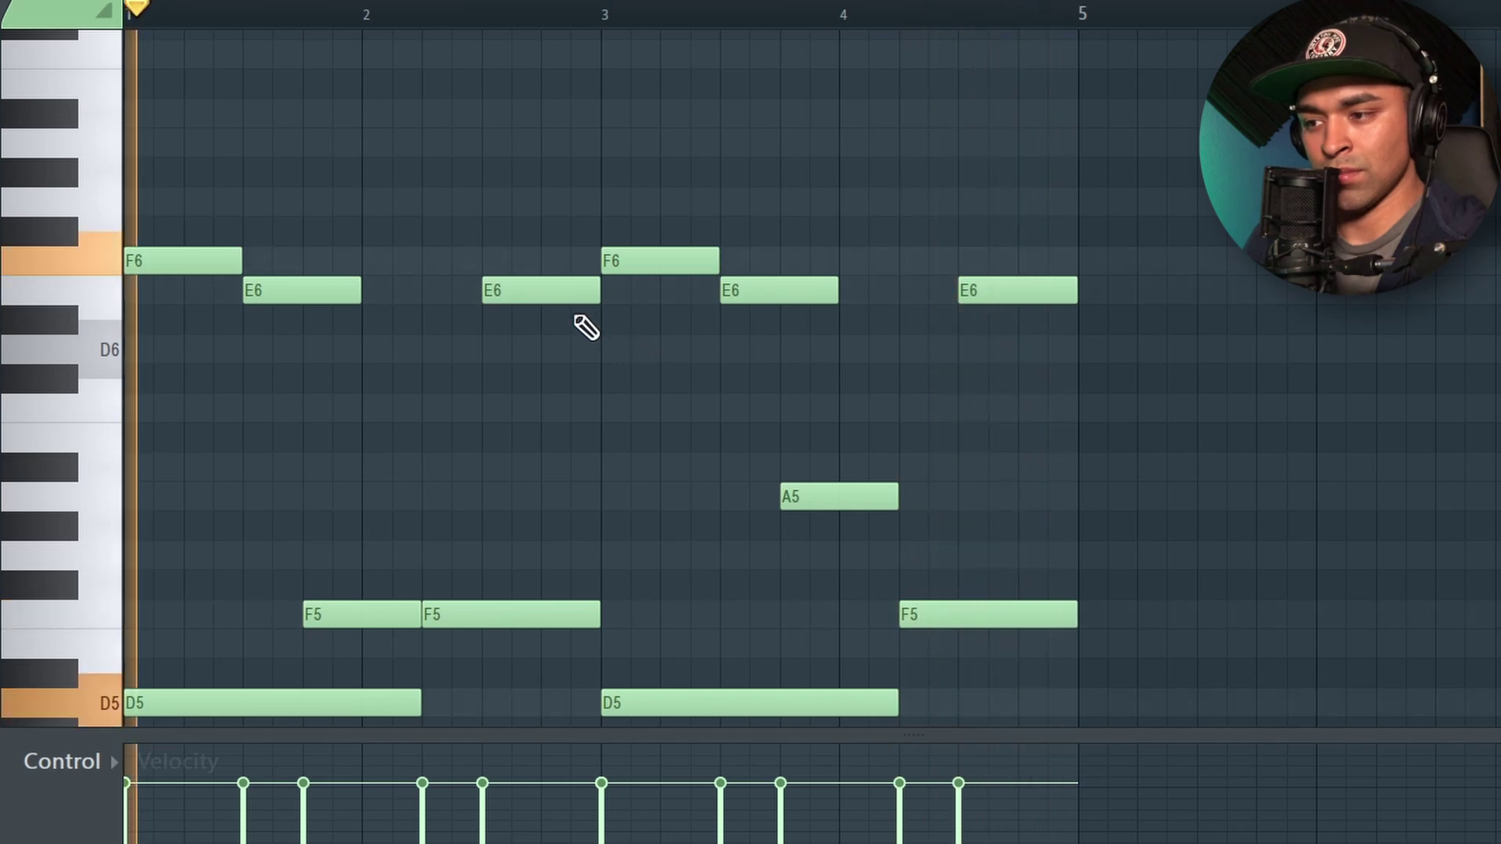
{"action": "left_click_drag", "start_coordinate": [530, 295], "coordinate": [599, 301]}
{"action": "left_click_drag", "start_coordinate": [995, 302], "coordinate": [1064, 313]}
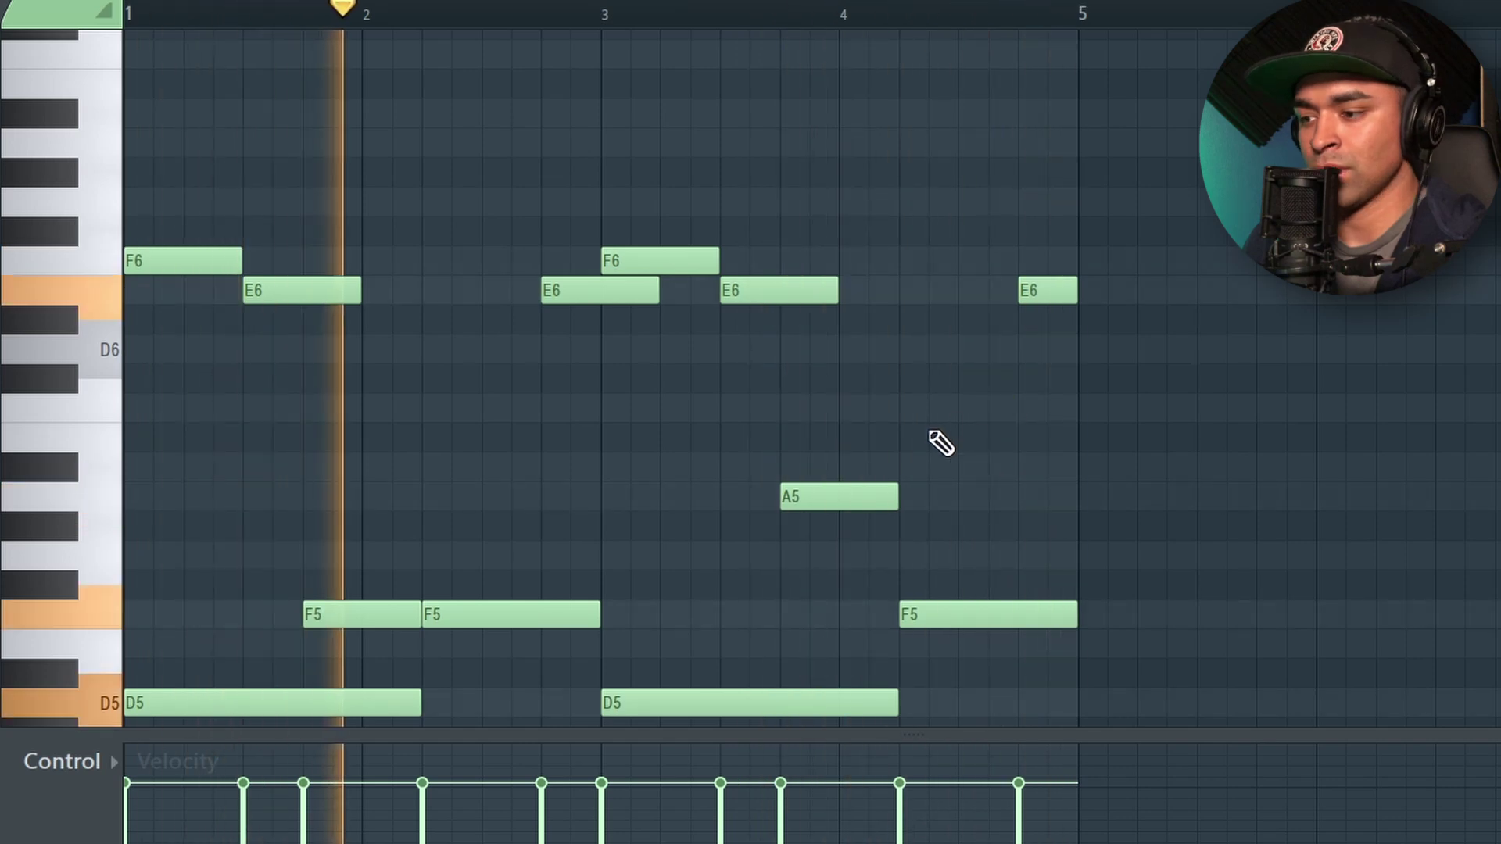
Duplicate the whole four-bar melody into bars 5 to 8.
{"action": "scroll", "coordinate": [942, 440], "scroll_direction": "down", "scroll_amount": 3}
{"action": "key", "text": "ctrl+b"}
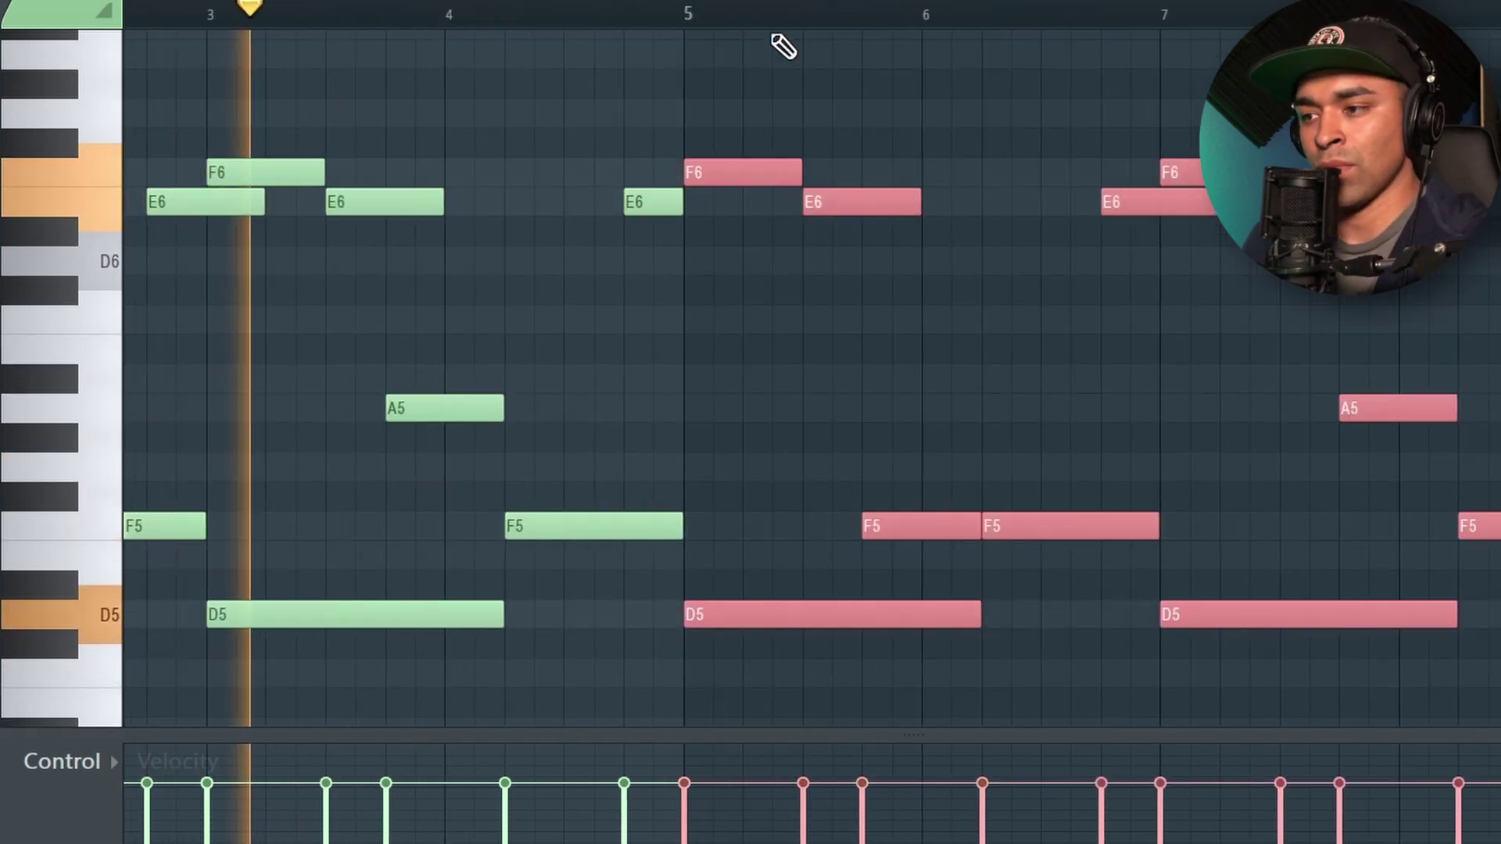
{"action": "left_click", "coordinate": [780, 47], "text": "ctrl"}
{"action": "scroll", "coordinate": [803, 164], "scroll_direction": "down", "scroll_amount": 2}
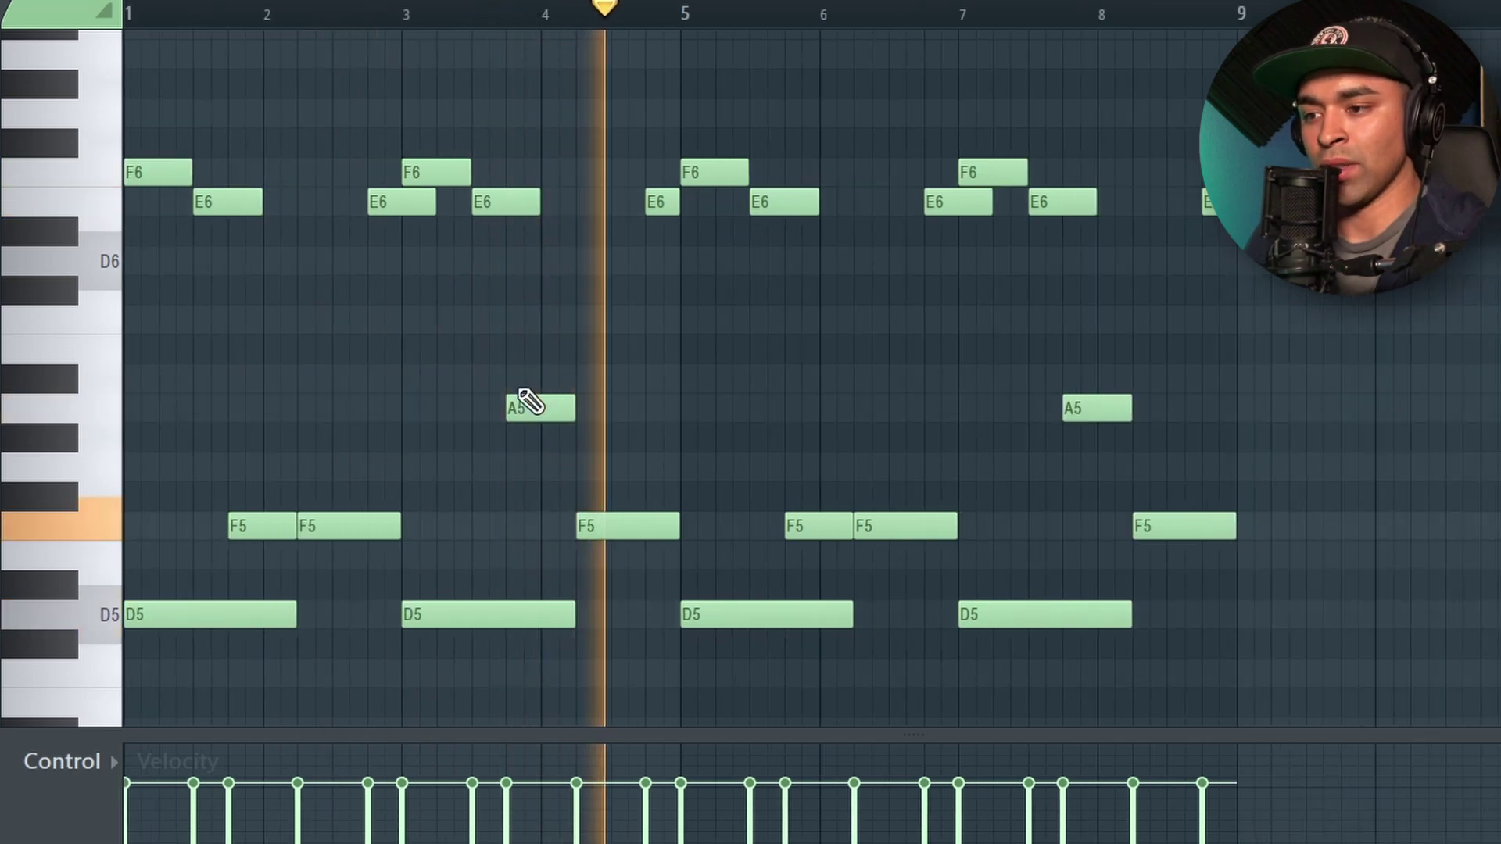
Add bass notes holding D3 over bars 1 to 4, D3 over bars 5 to 7 and A2 in bar 8, and play the pattern back.
{"action": "scroll", "coordinate": [516, 415], "scroll_direction": "down", "scroll_amount": 5}
{"action": "scroll", "coordinate": [470, 434], "scroll_direction": "down", "scroll_amount": 8}
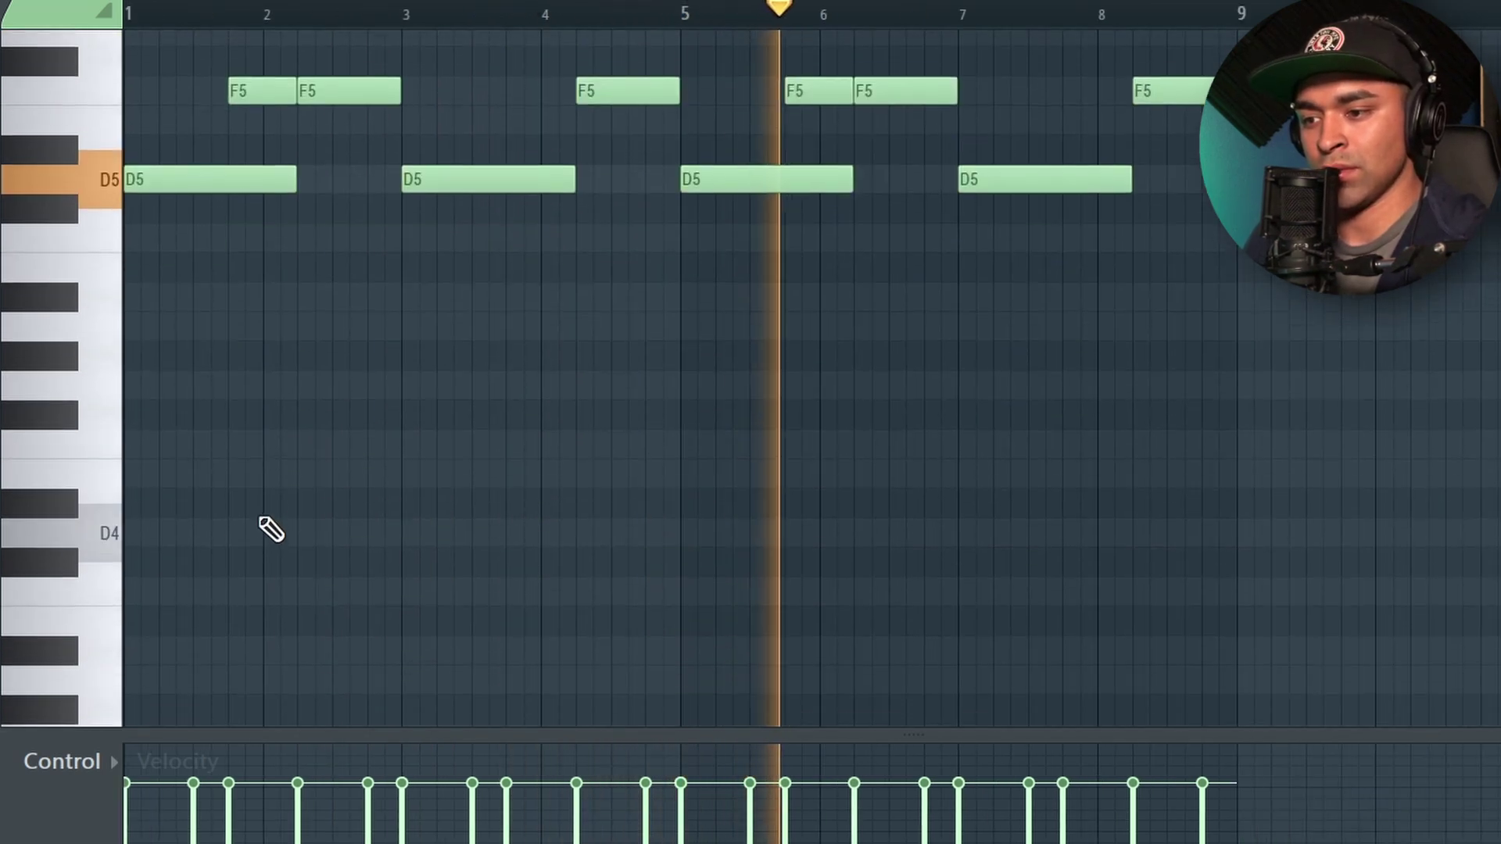
{"action": "left_click", "coordinate": [139, 527]}
{"action": "left_click_drag", "start_coordinate": [157, 525], "coordinate": [674, 532]}
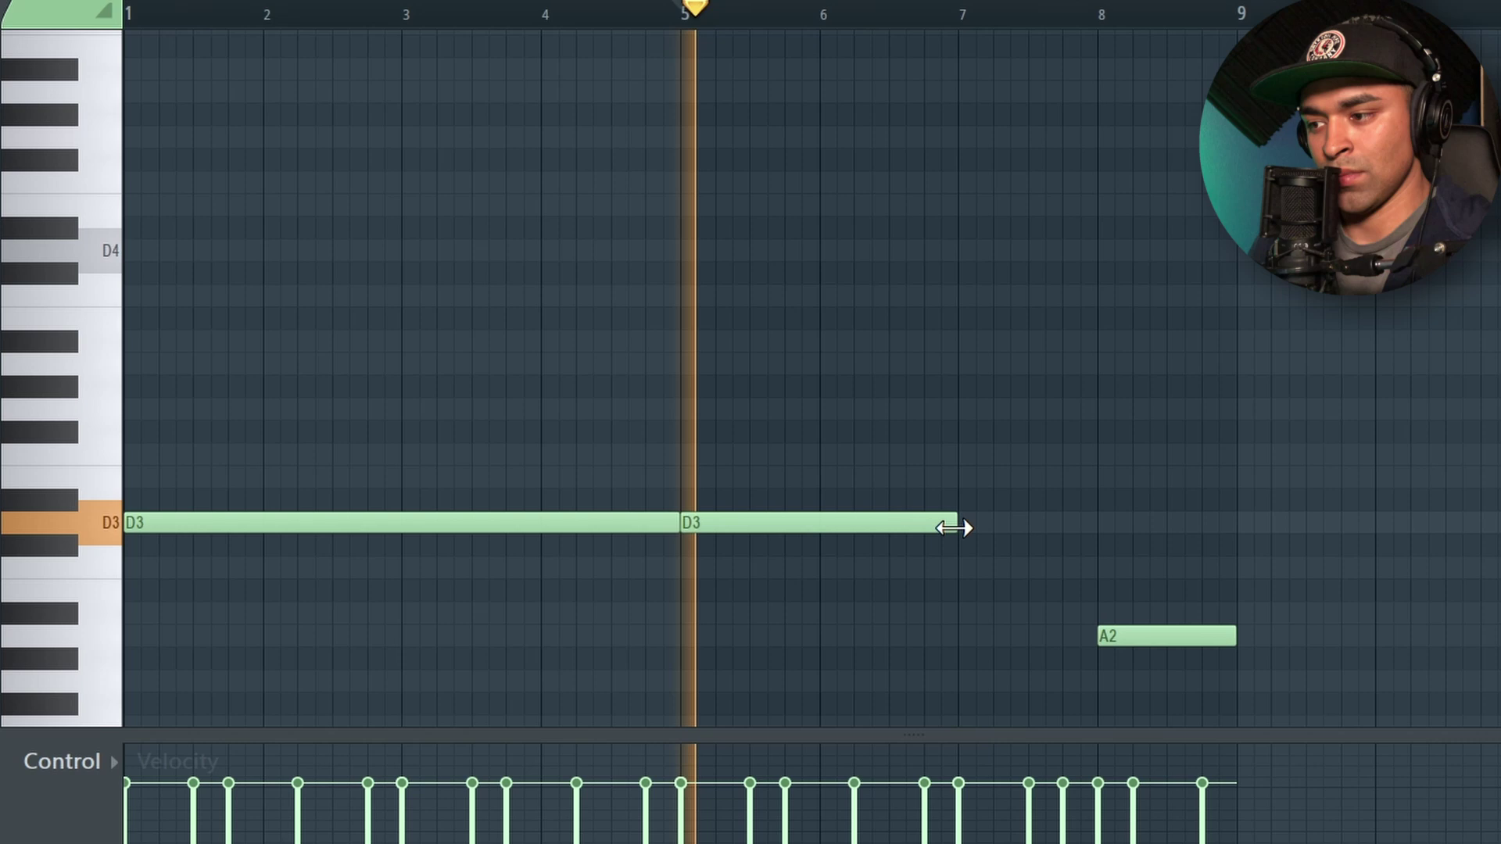
{"action": "left_click_drag", "start_coordinate": [962, 523], "coordinate": [1097, 527]}
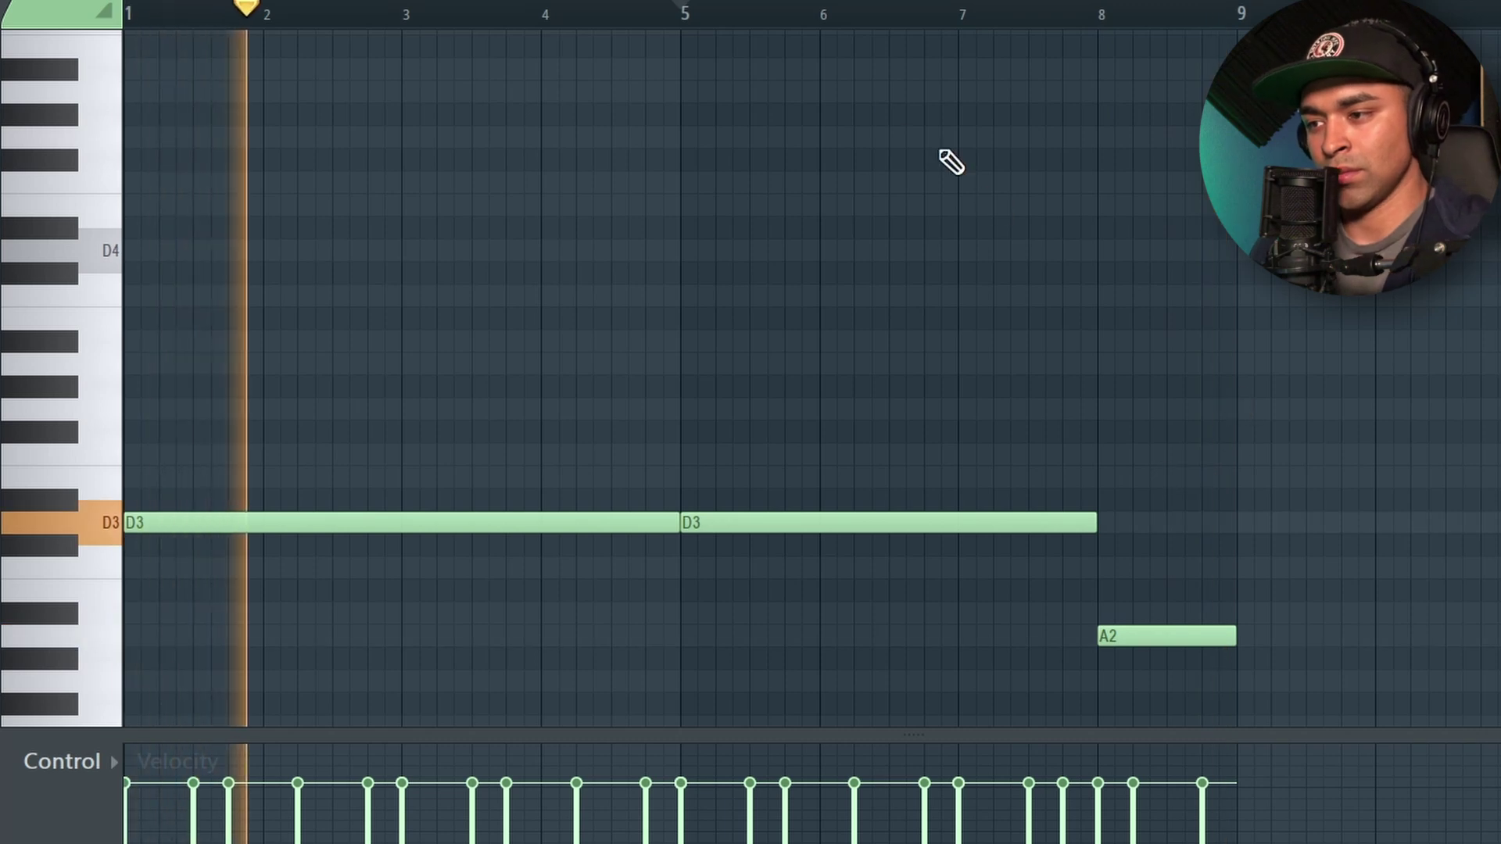
{"action": "left_click", "coordinate": [829, 21]}
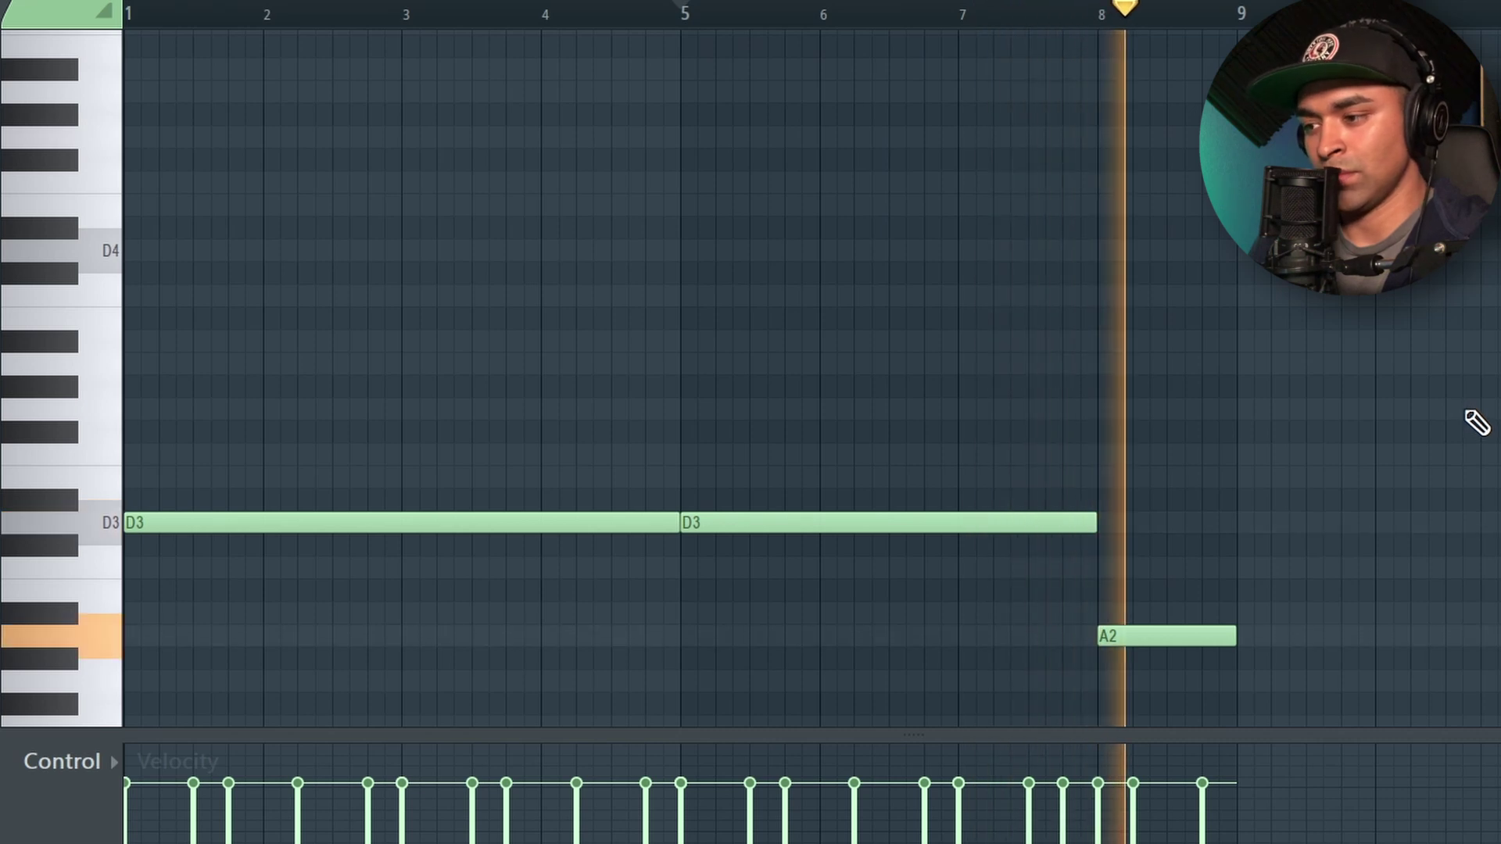
{"action": "scroll", "coordinate": [1476, 460], "scroll_direction": "up", "scroll_amount": 1}
{"action": "scroll", "coordinate": [1476, 460], "scroll_direction": "up", "scroll_amount": 10}
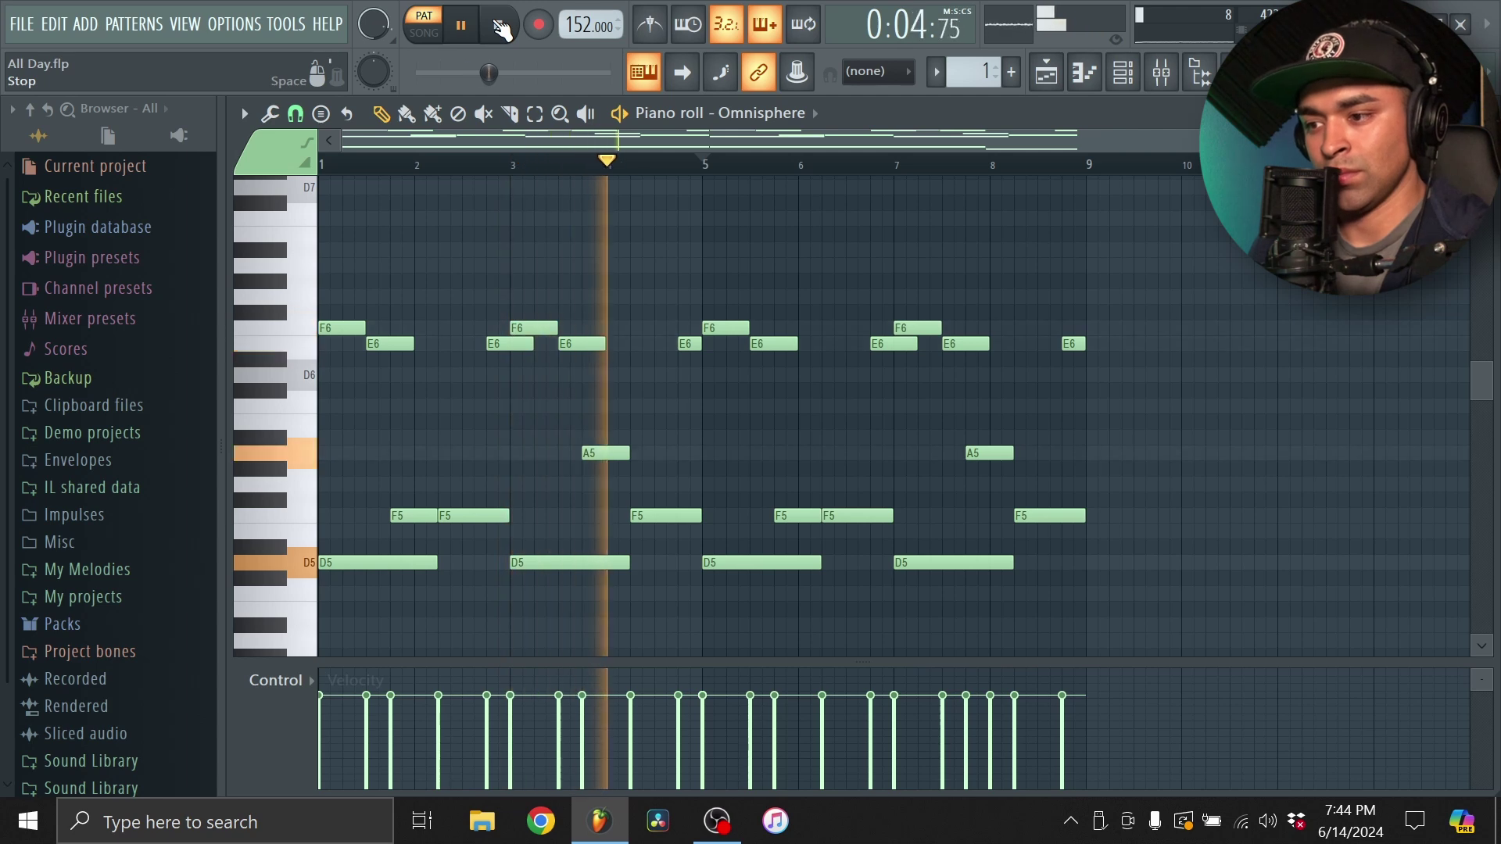
{"action": "left_click", "coordinate": [501, 29]}
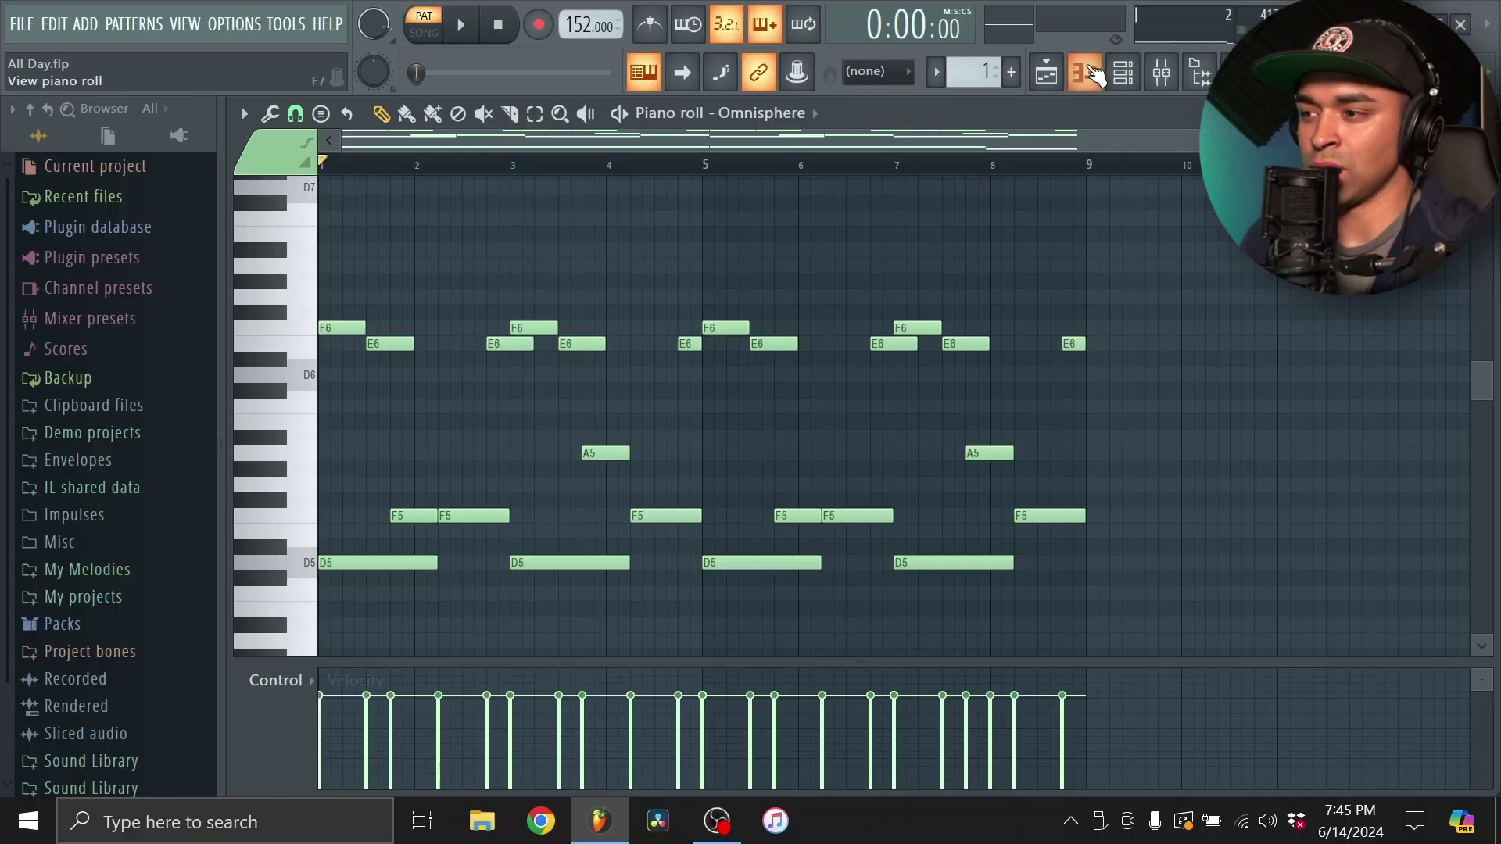
Open Omnisphere, switch its patch directory to Omnisphere Library, and choose Gorgeous Analogue Pad Dark from the Pads + Strings category.
{"action": "left_click", "coordinate": [1095, 69]}
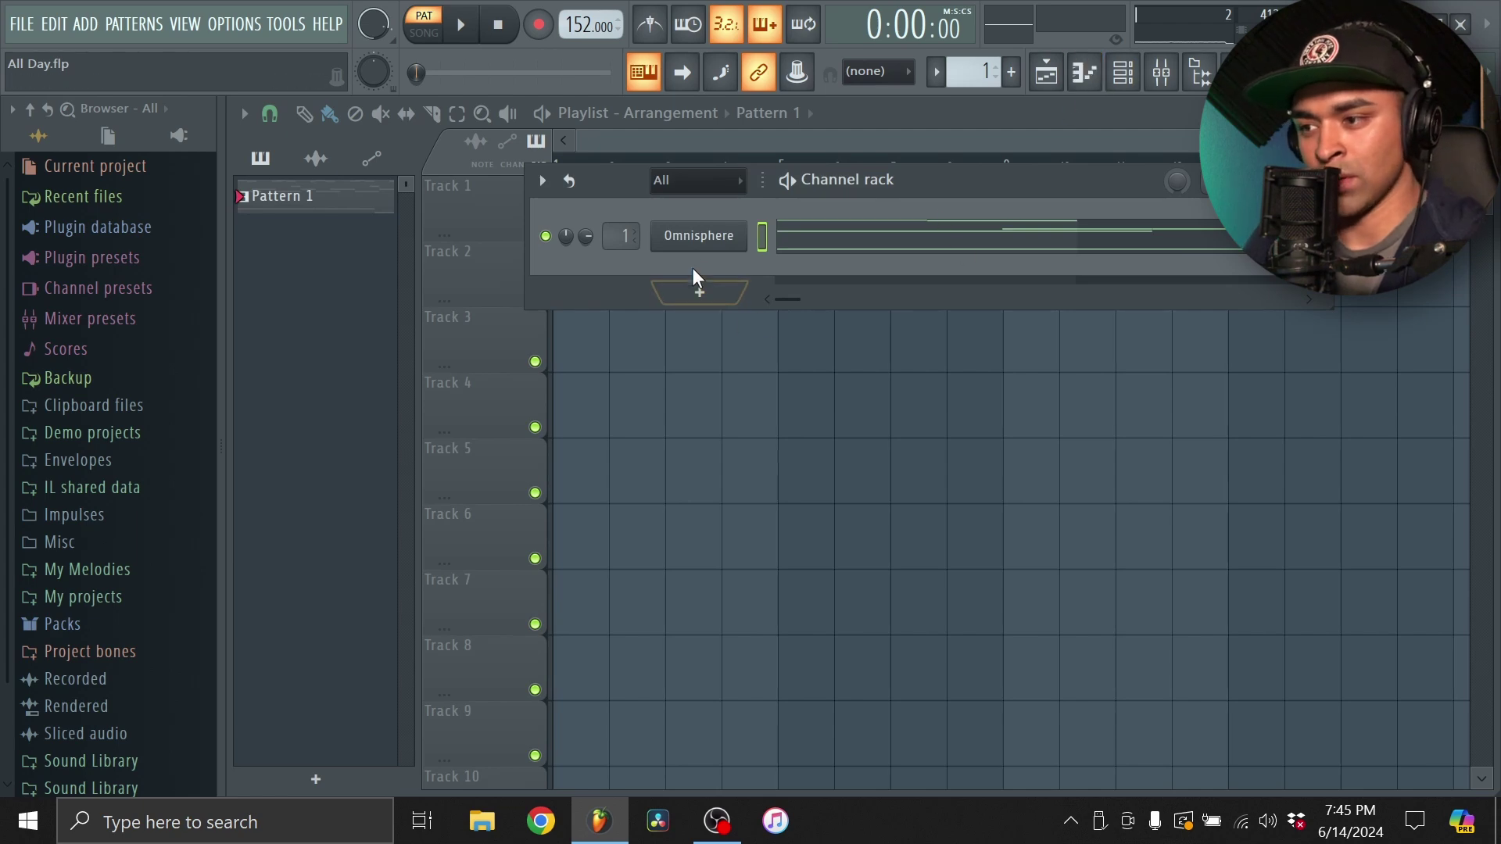
{"action": "left_click", "coordinate": [704, 236]}
{"action": "left_click", "coordinate": [414, 196]}
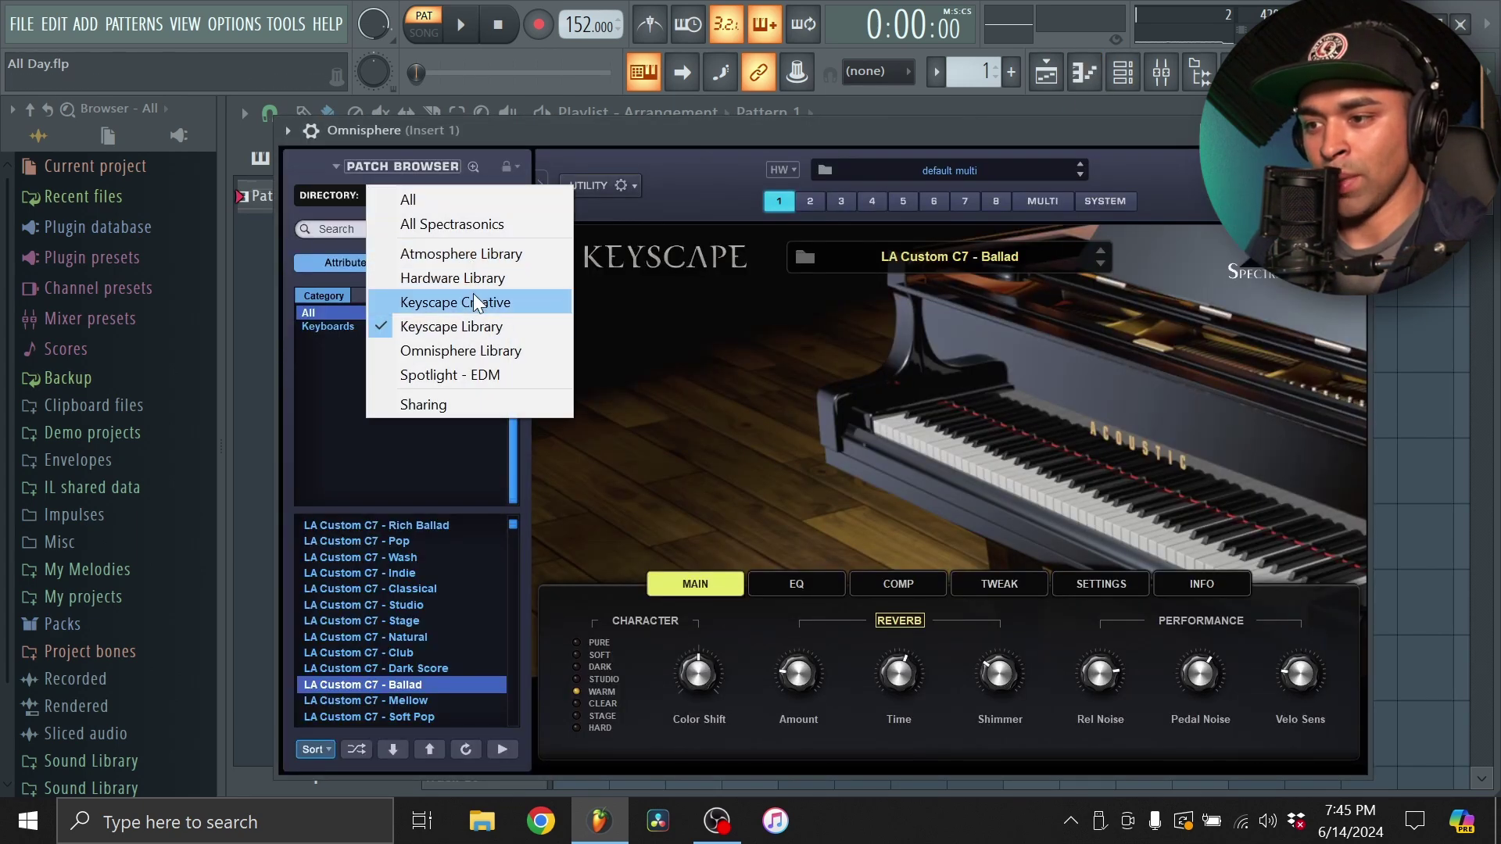
{"action": "left_click", "coordinate": [472, 353]}
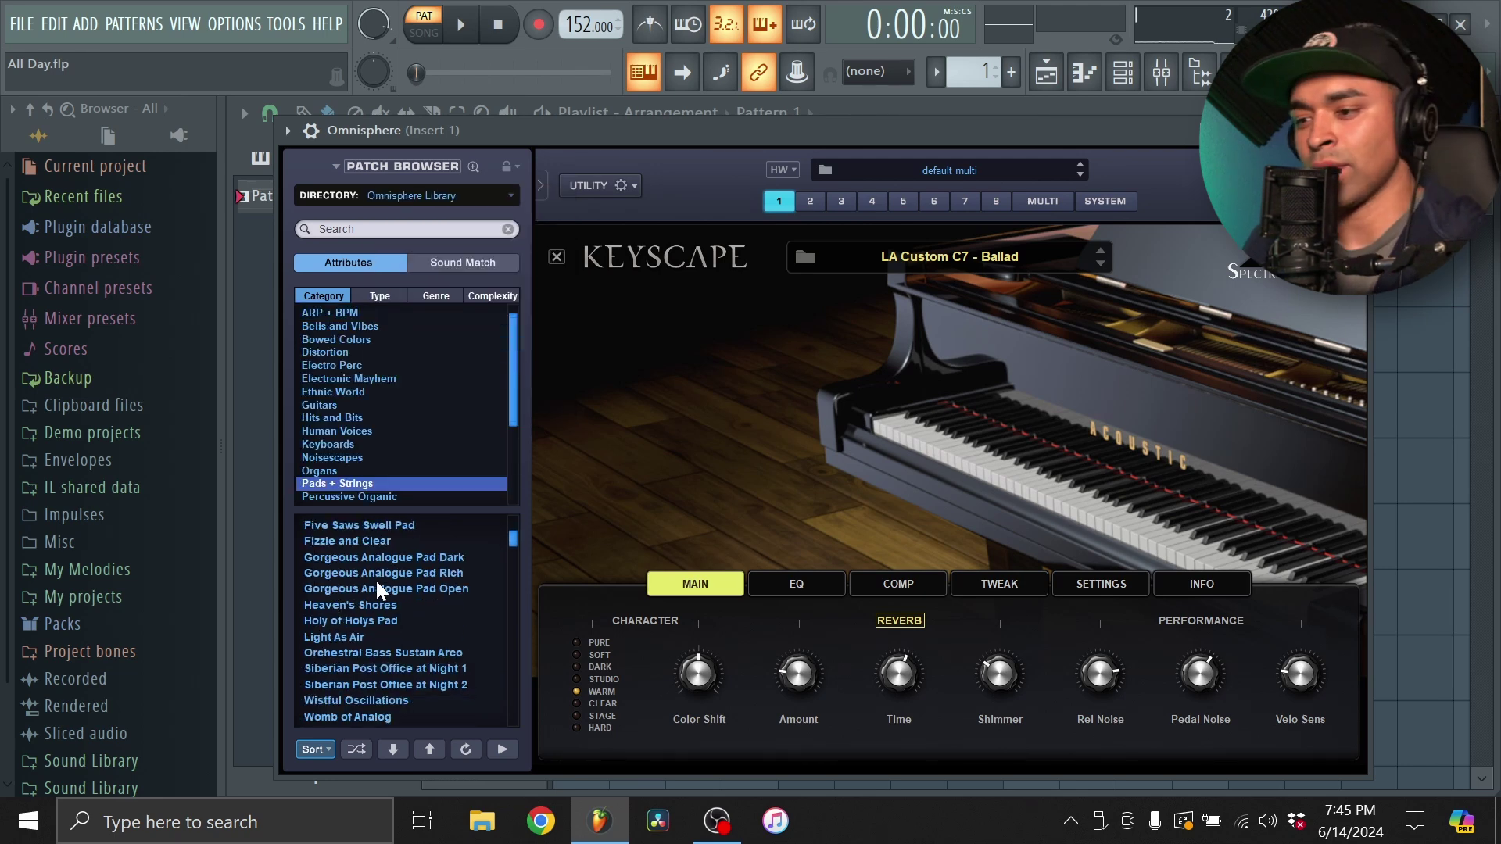
{"action": "left_click", "coordinate": [392, 559]}
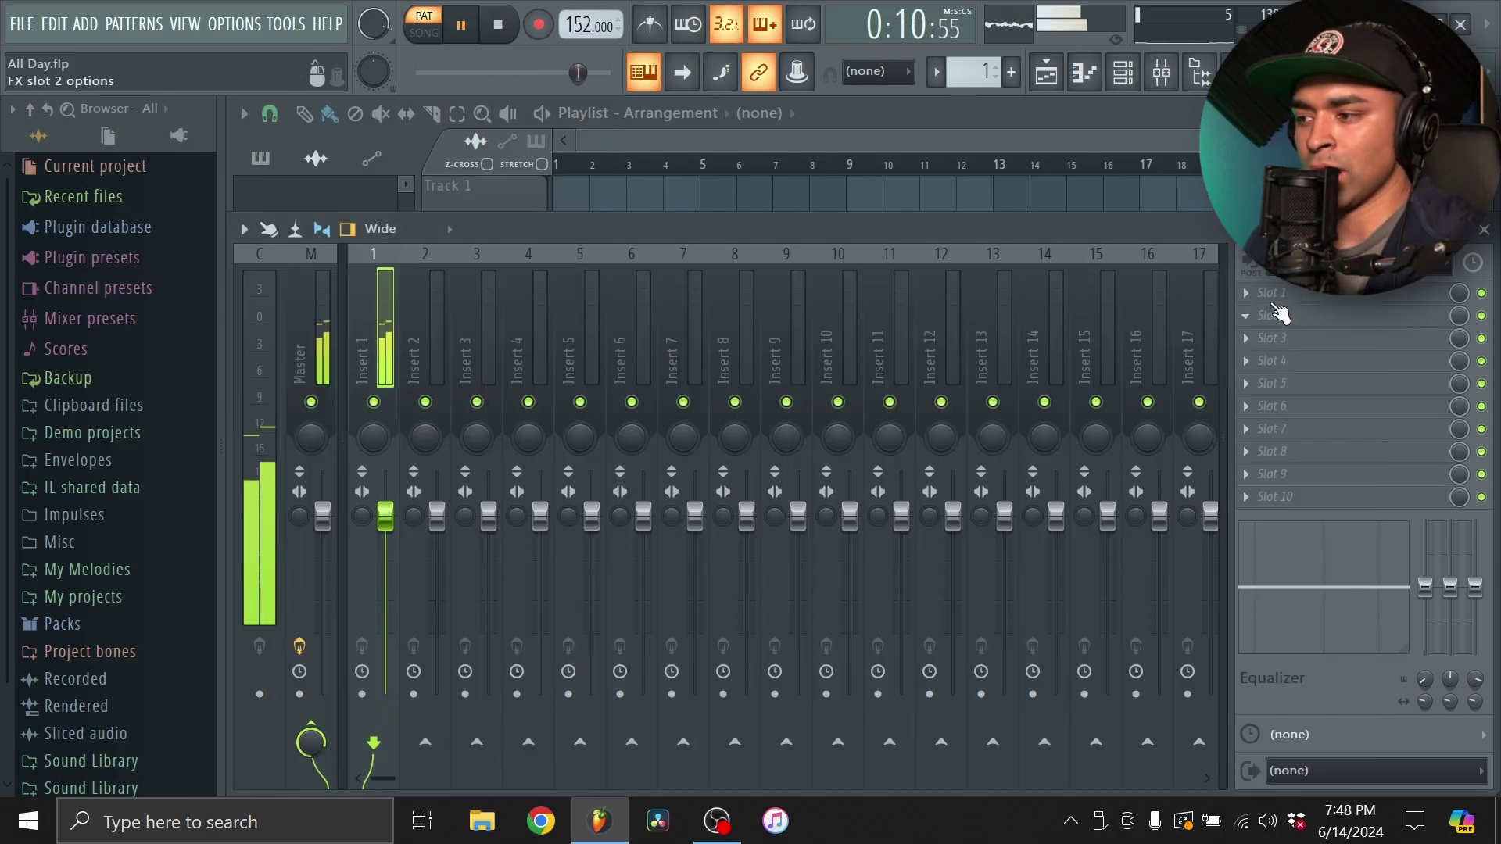
Load Crystallizer into effect slot 1 of mixer Insert 1 and close the plugin window.
{"action": "left_click", "coordinate": [1284, 301]}
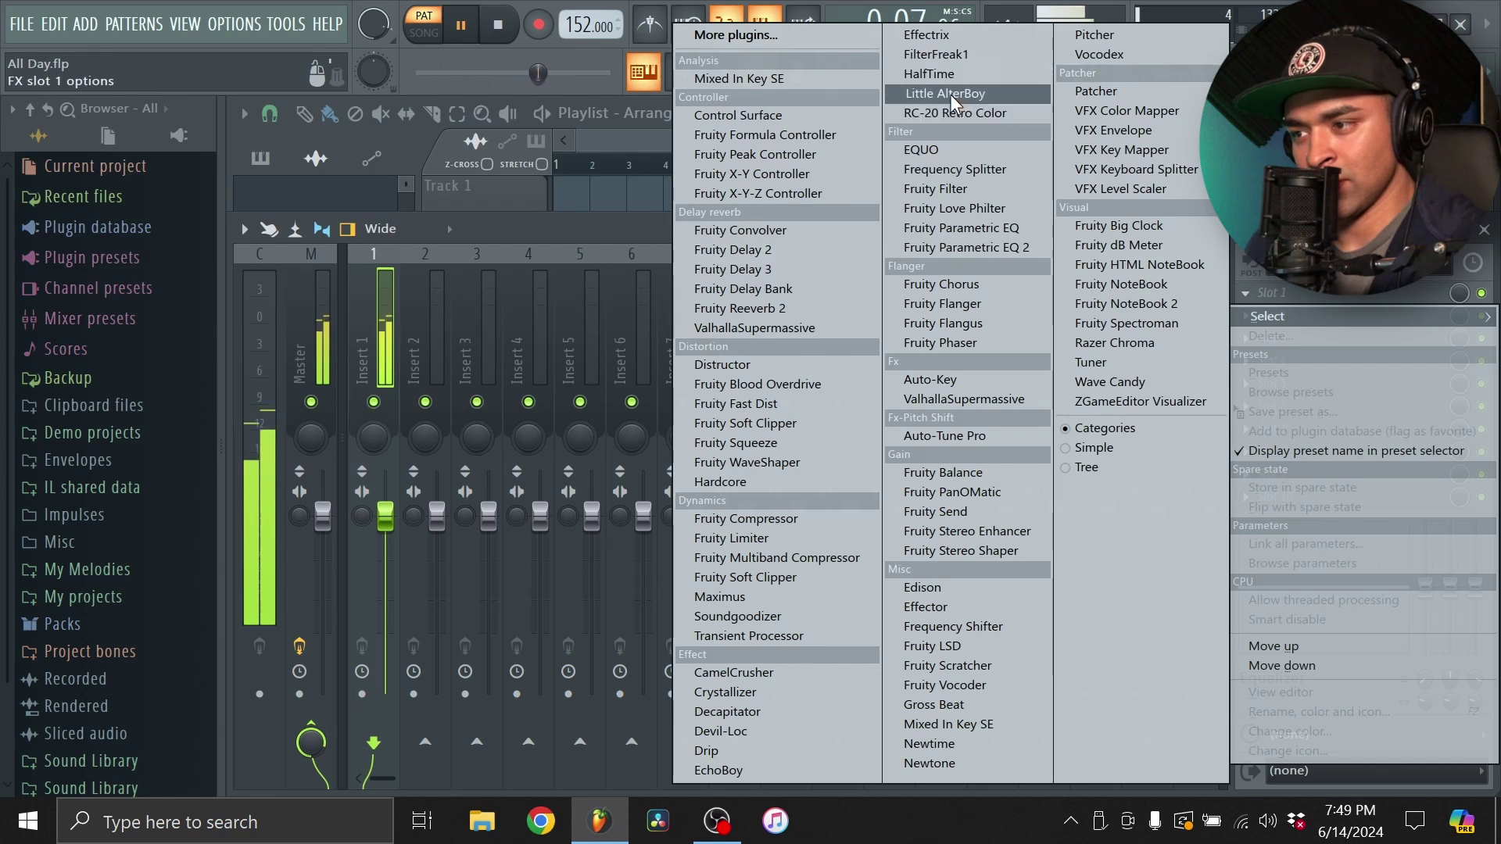
{"action": "left_click", "coordinate": [761, 692]}
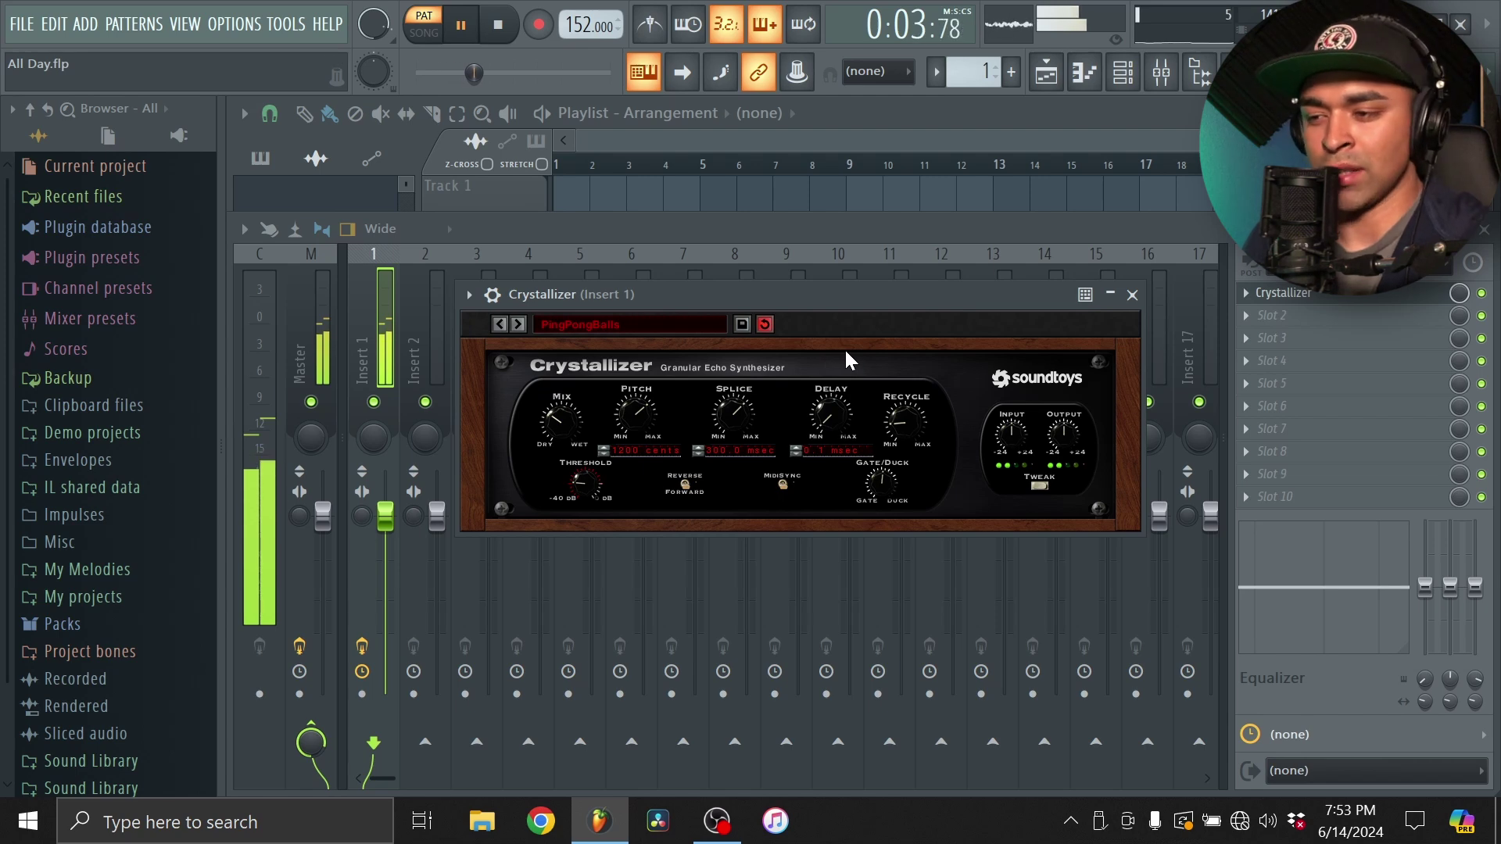
{"action": "left_click", "coordinate": [1132, 295]}
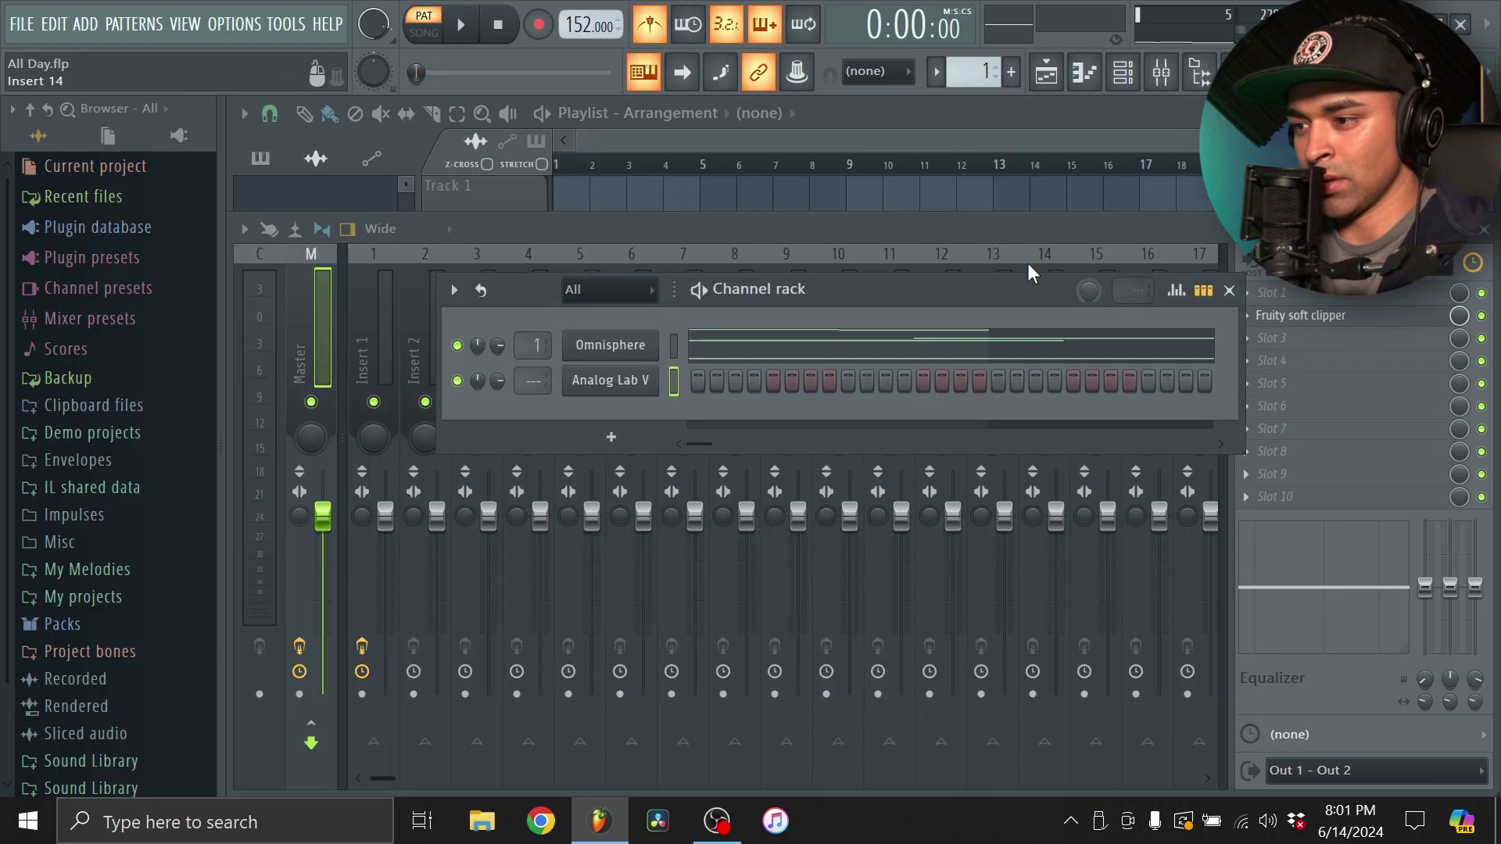
In the Analog Lab V piano roll, add held notes F4 over bars 1–2, E4 over bars 3–4 and D4 over bars 5–8.
{"action": "left_click", "coordinate": [1085, 74]}
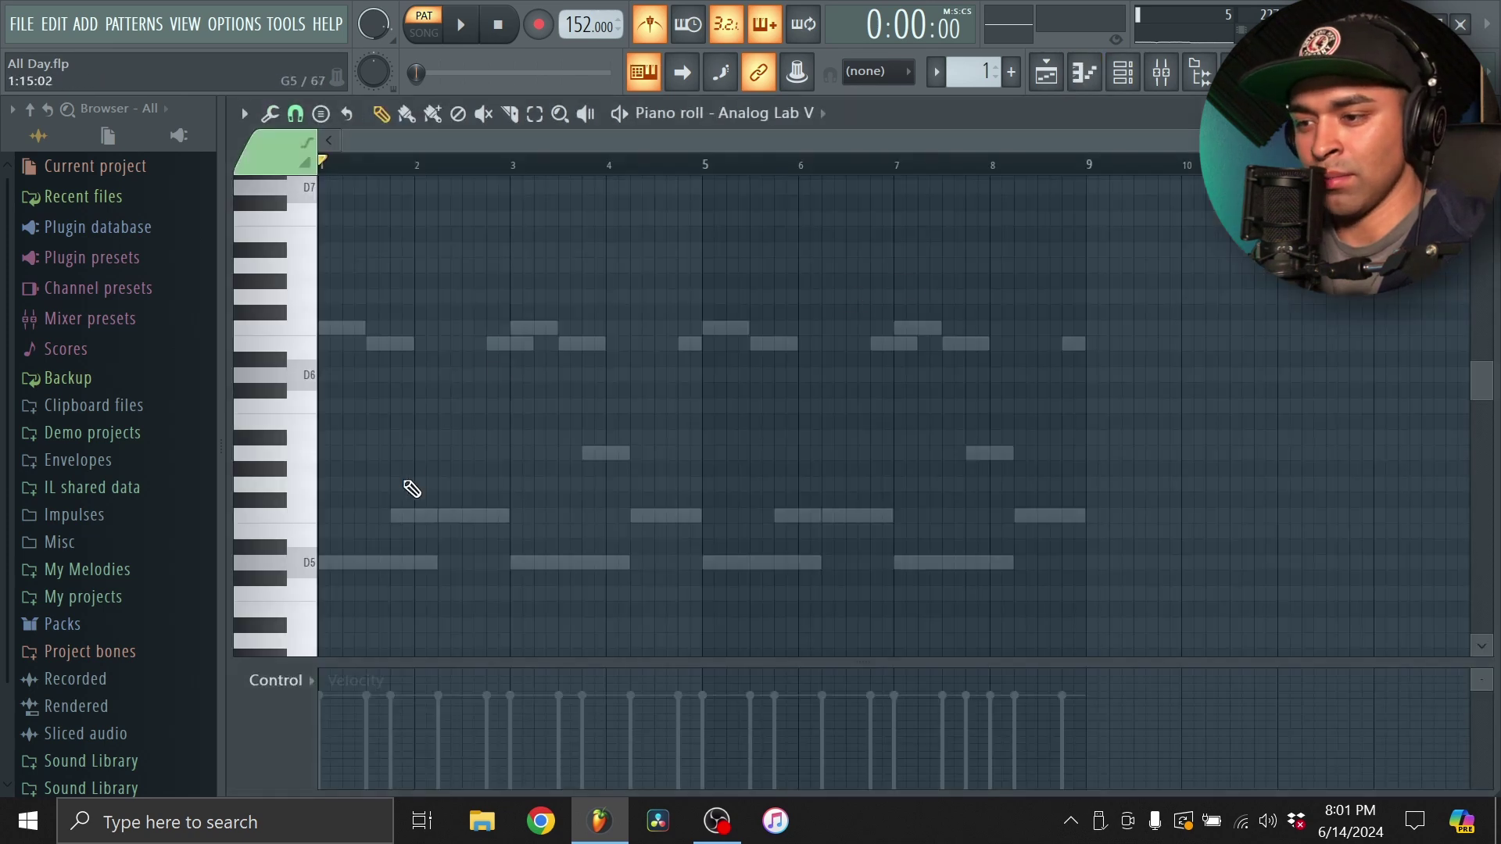
{"action": "scroll", "coordinate": [367, 524], "scroll_direction": "down", "scroll_amount": 2}
{"action": "key", "text": "space"}
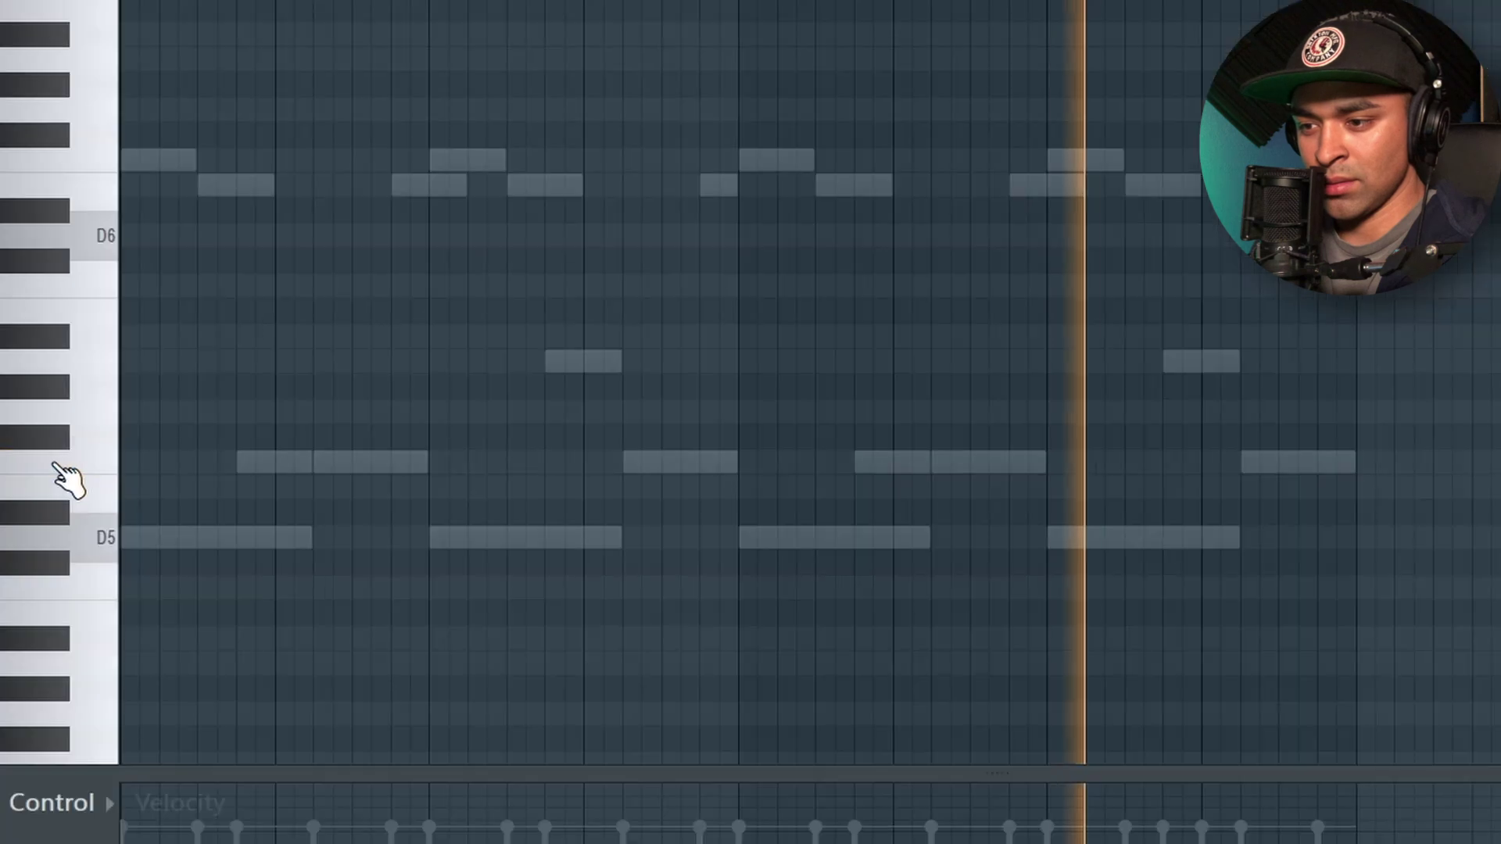
{"action": "scroll", "coordinate": [67, 462], "scroll_direction": "down", "scroll_amount": 5}
{"action": "left_click", "coordinate": [47, 532]}
{"action": "left_click", "coordinate": [125, 538]}
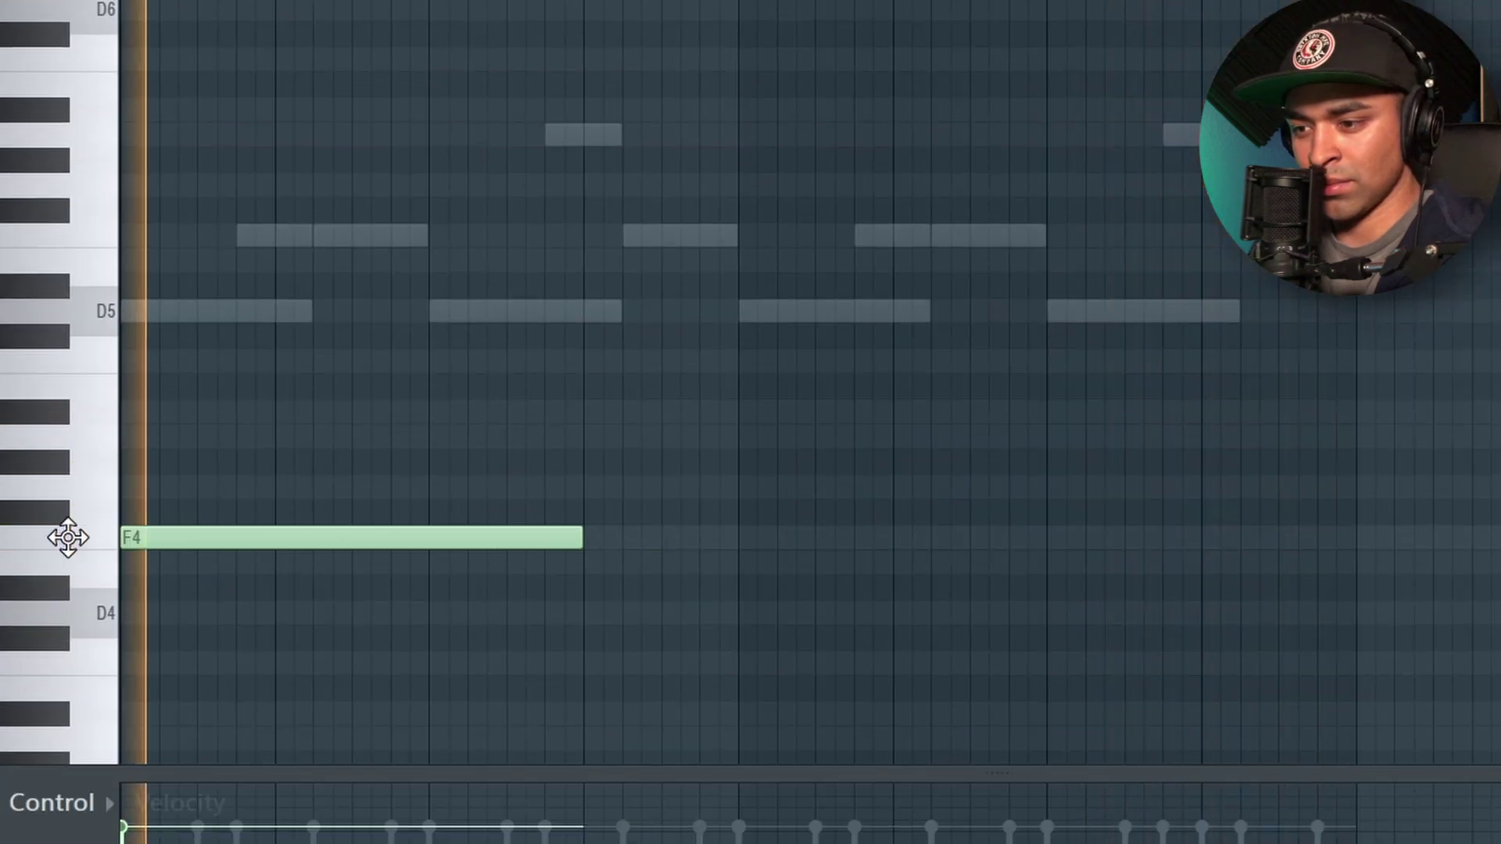
{"action": "mouse_move", "coordinate": [565, 549]}
{"action": "left_mouse_down"}
{"action": "mouse_move", "coordinate": [300, 559]}
{"action": "mouse_move", "coordinate": [422, 541]}
{"action": "mouse_move", "coordinate": [430, 559]}
{"action": "left_mouse_up"}
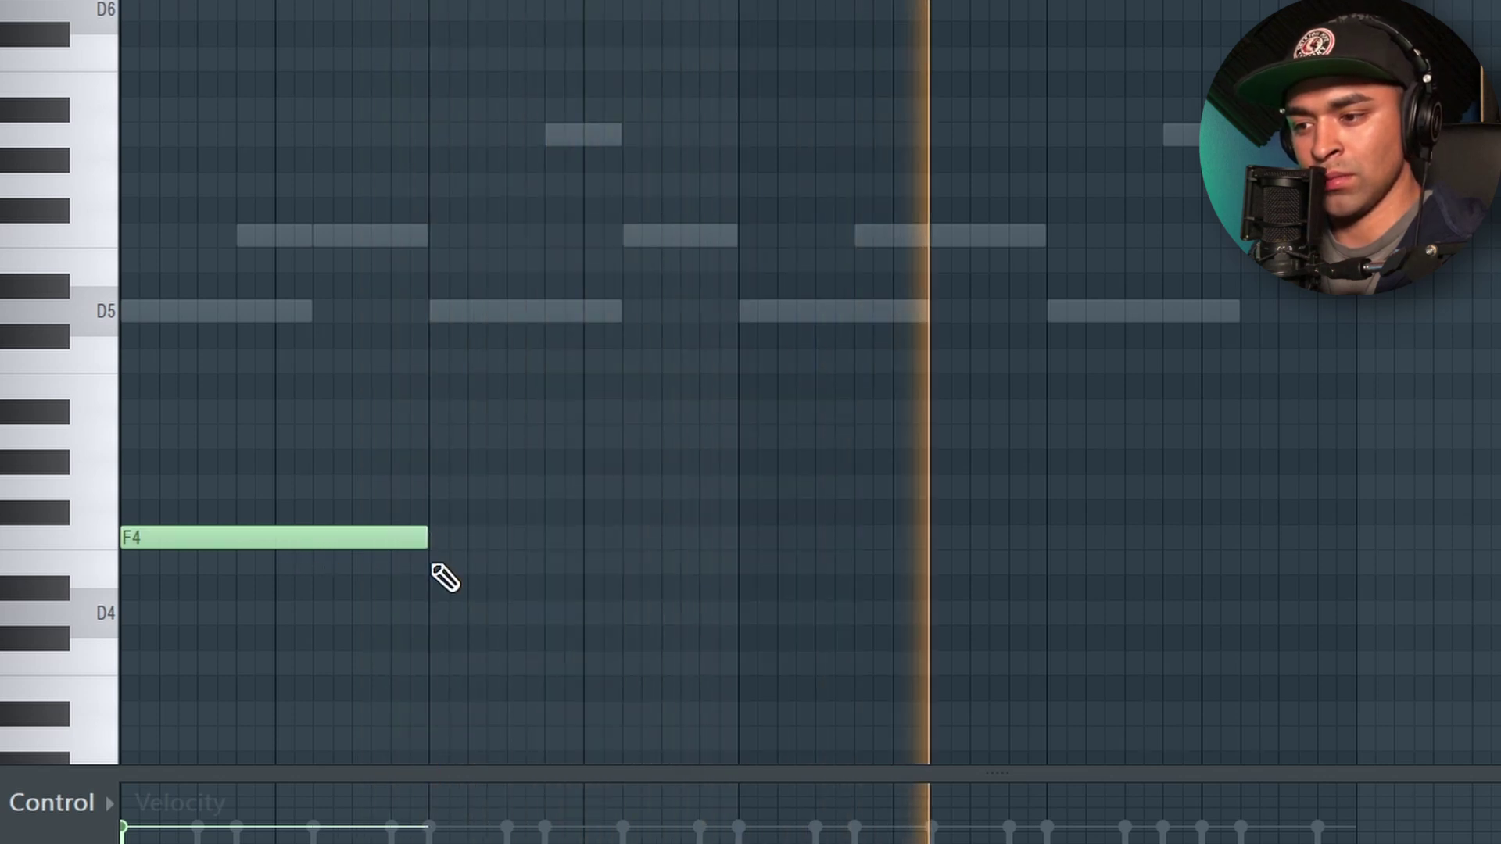
{"action": "left_click", "coordinate": [437, 565]}
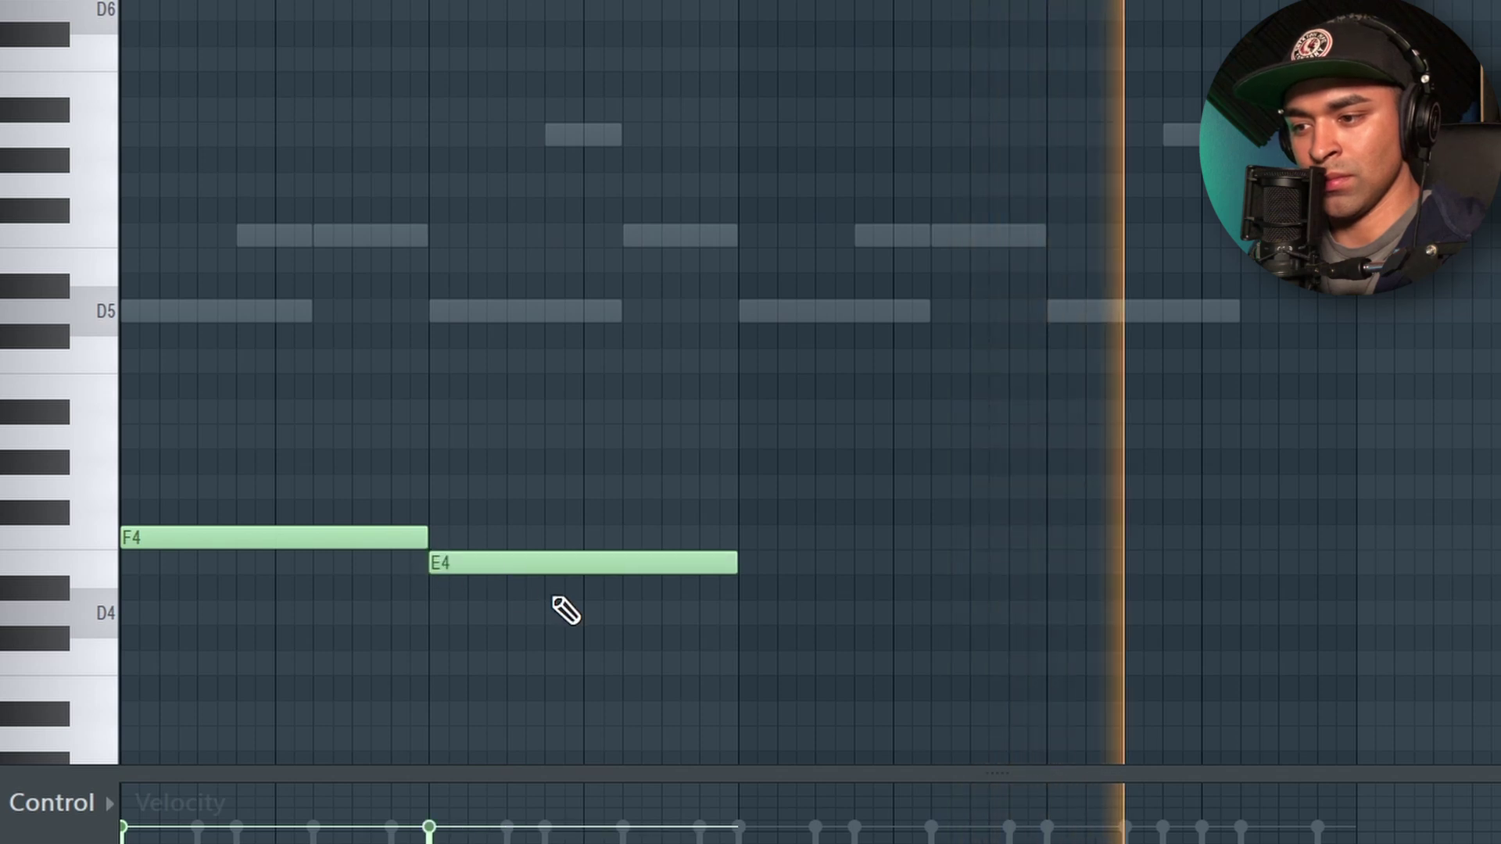
{"action": "left_click", "coordinate": [743, 614]}
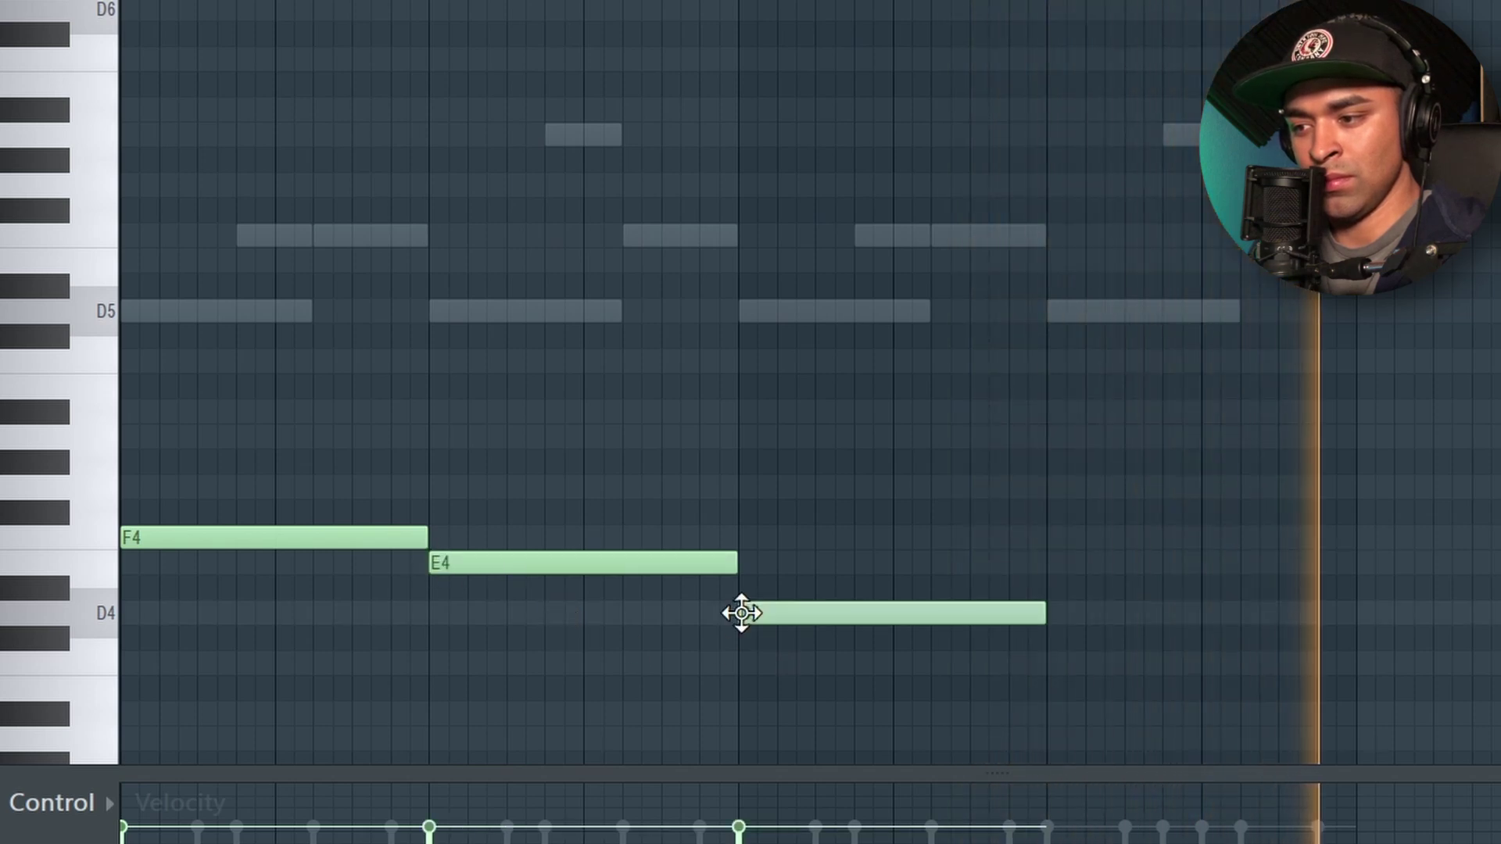
{"action": "left_click_drag", "start_coordinate": [1045, 614], "coordinate": [1351, 615]}
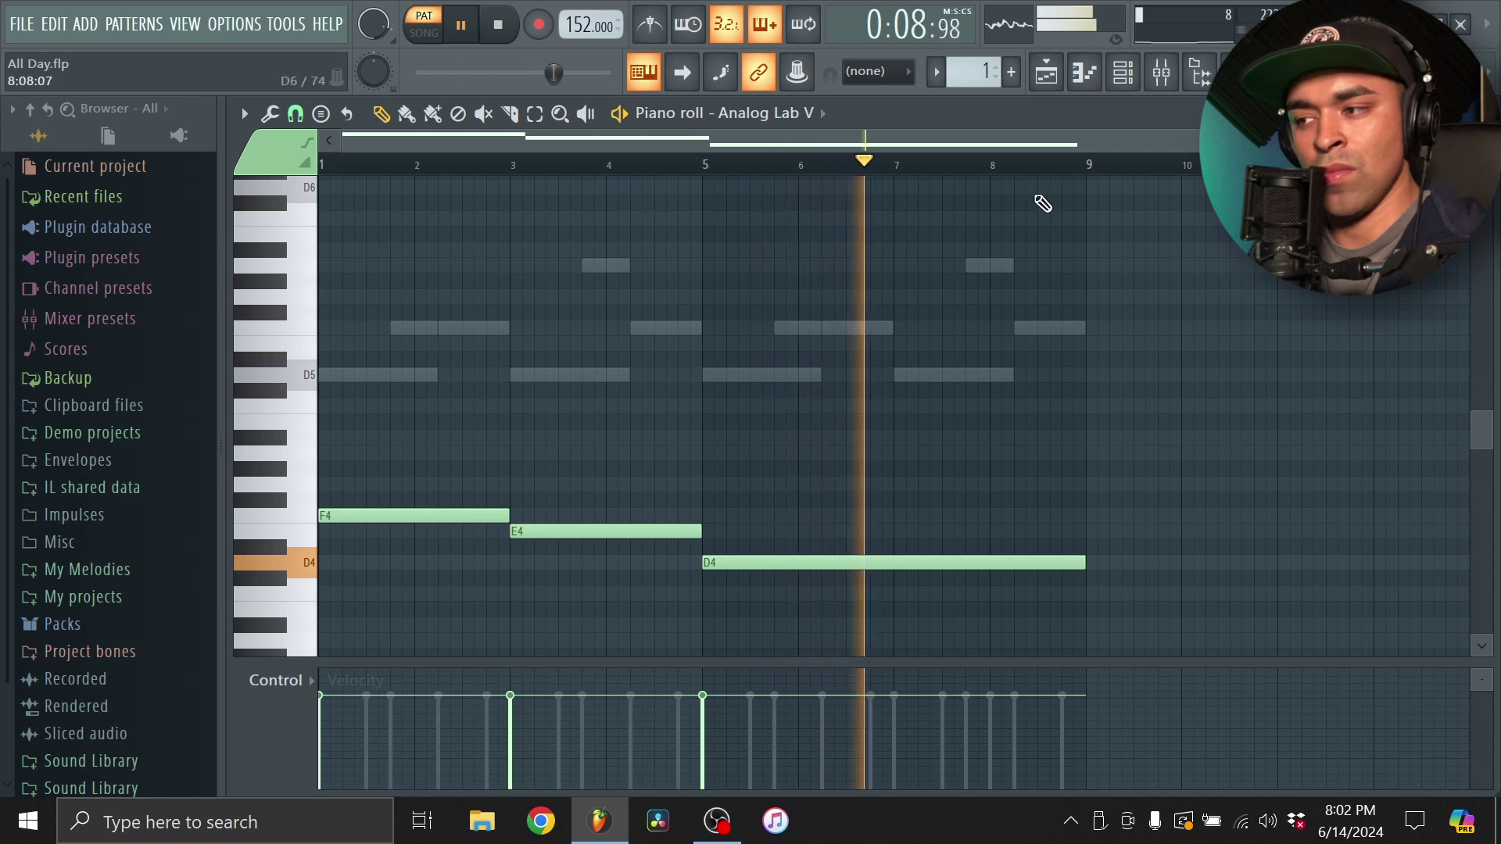
Route the Analog Lab V channel to mixer track 2 and select Insert 2 in the mixer.
{"action": "left_click", "coordinate": [1084, 72]}
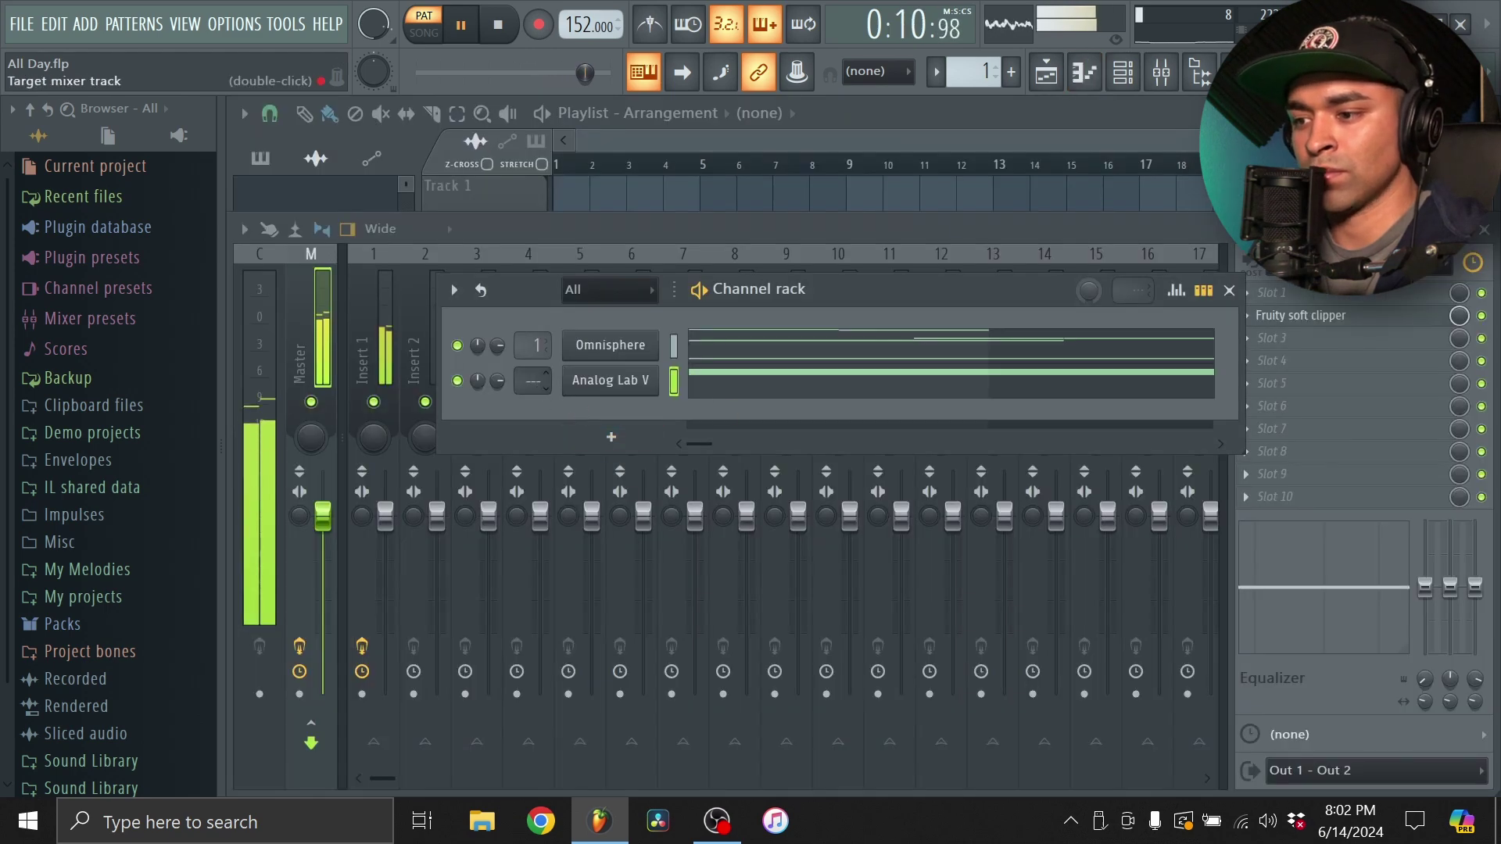
{"action": "left_click_drag", "start_coordinate": [542, 381], "coordinate": [542, 368]}
{"action": "left_click", "coordinate": [419, 317]}
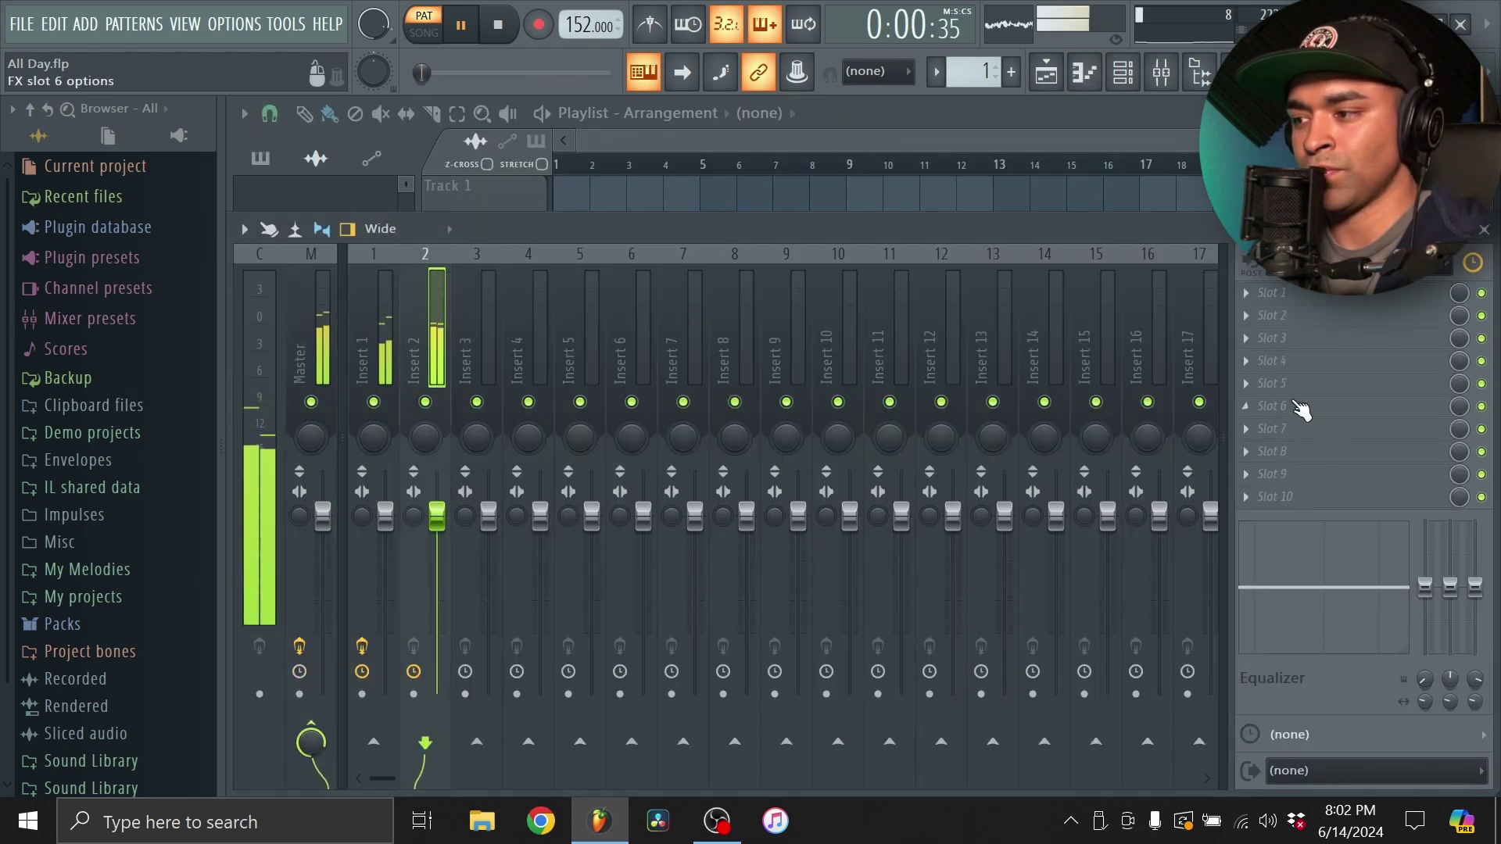
Load Fruity Parametric EQ 2 into slot 3 of Insert 2, cutting the lows with band 1 and dipping band 6 around 3 kHz.
{"action": "left_click", "coordinate": [1290, 351]}
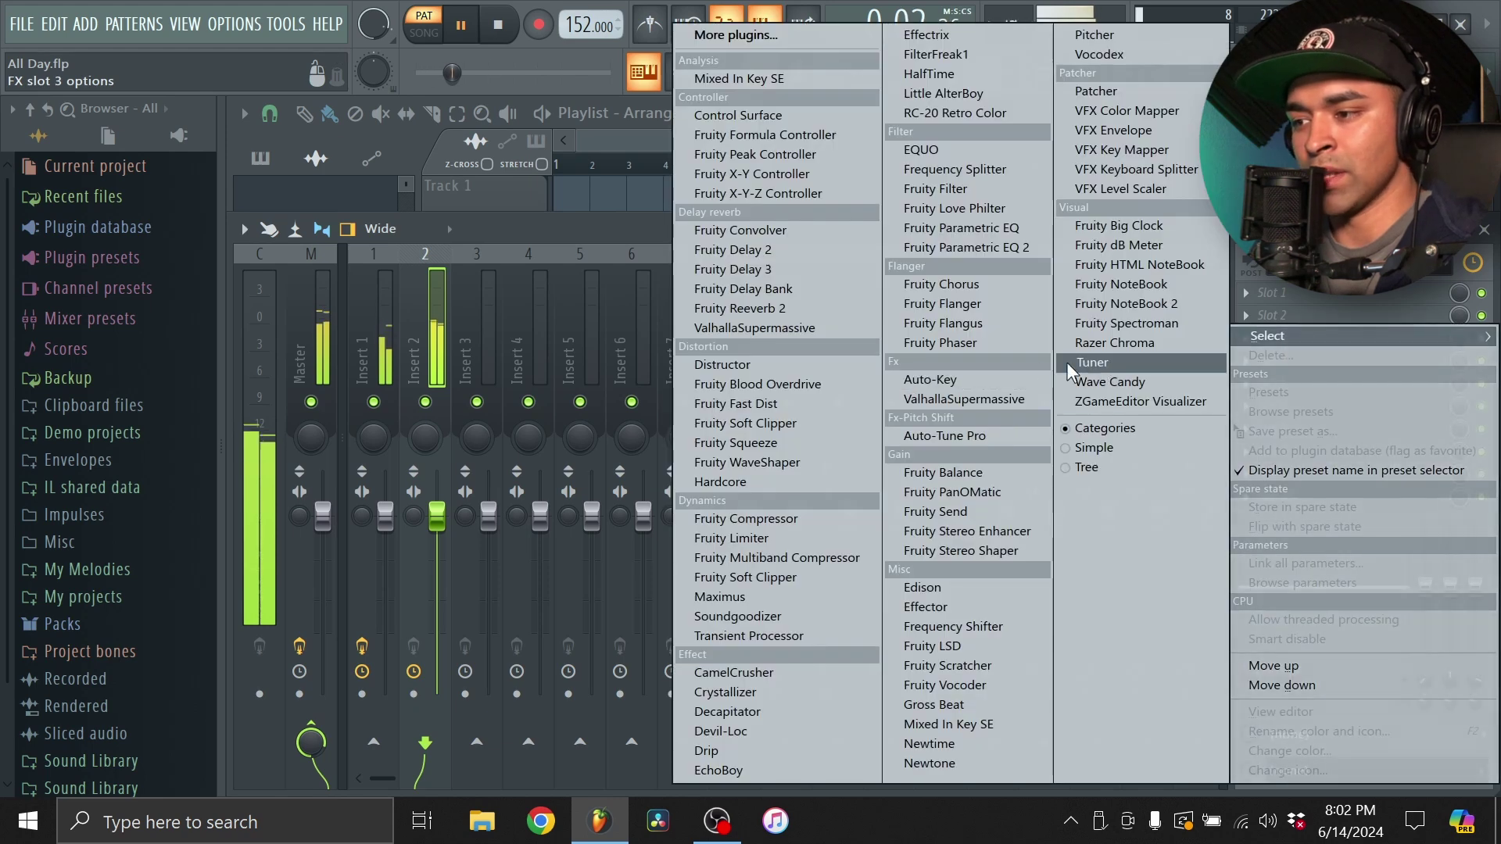
{"action": "left_click", "coordinate": [962, 247]}
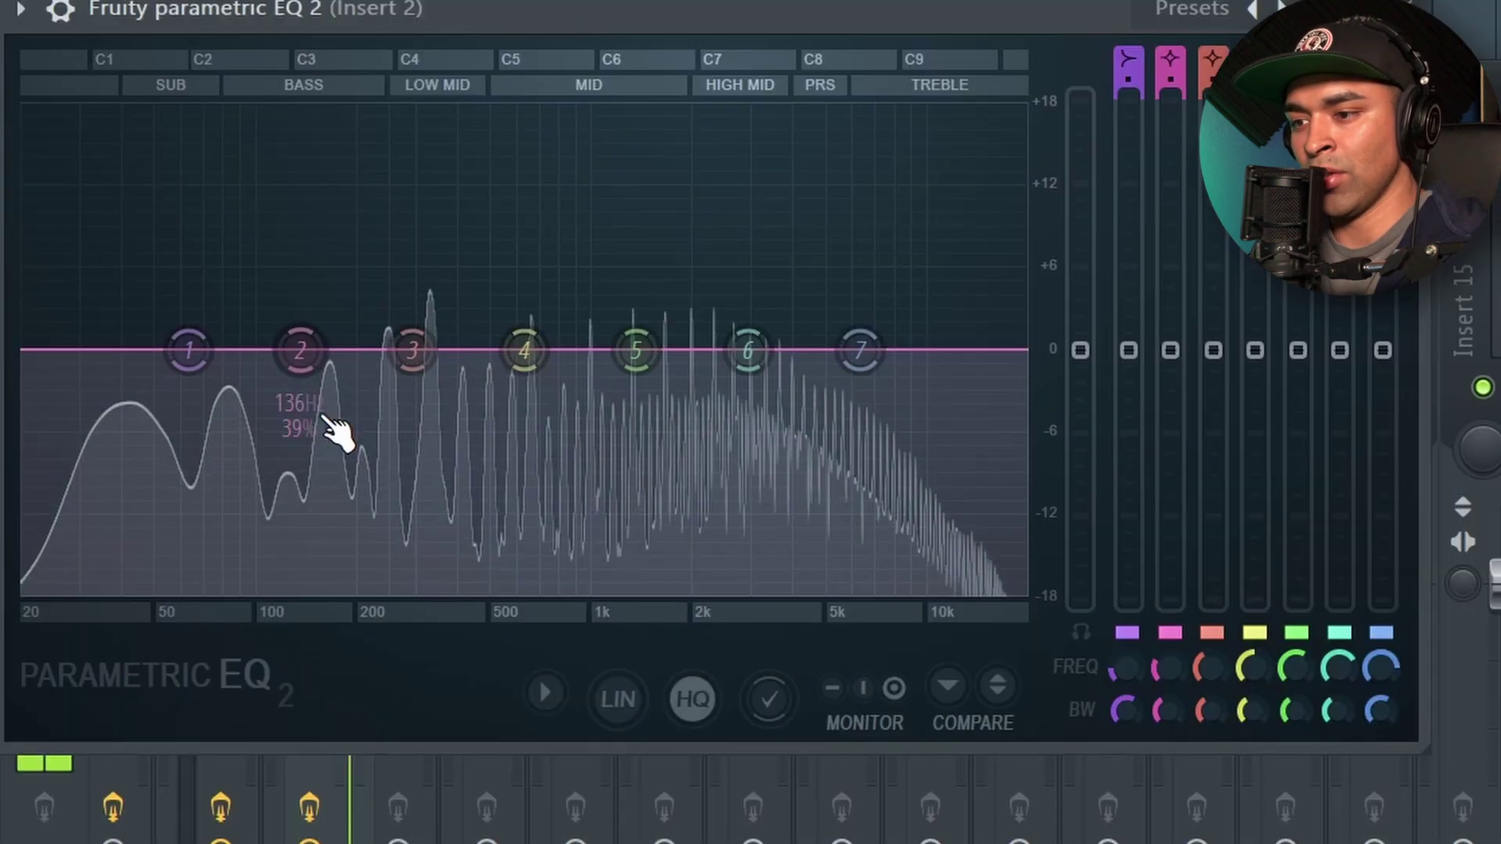
{"action": "left_click_drag", "start_coordinate": [359, 362], "coordinate": [382, 438]}
{"action": "left_click_drag", "start_coordinate": [230, 490], "coordinate": [358, 588]}
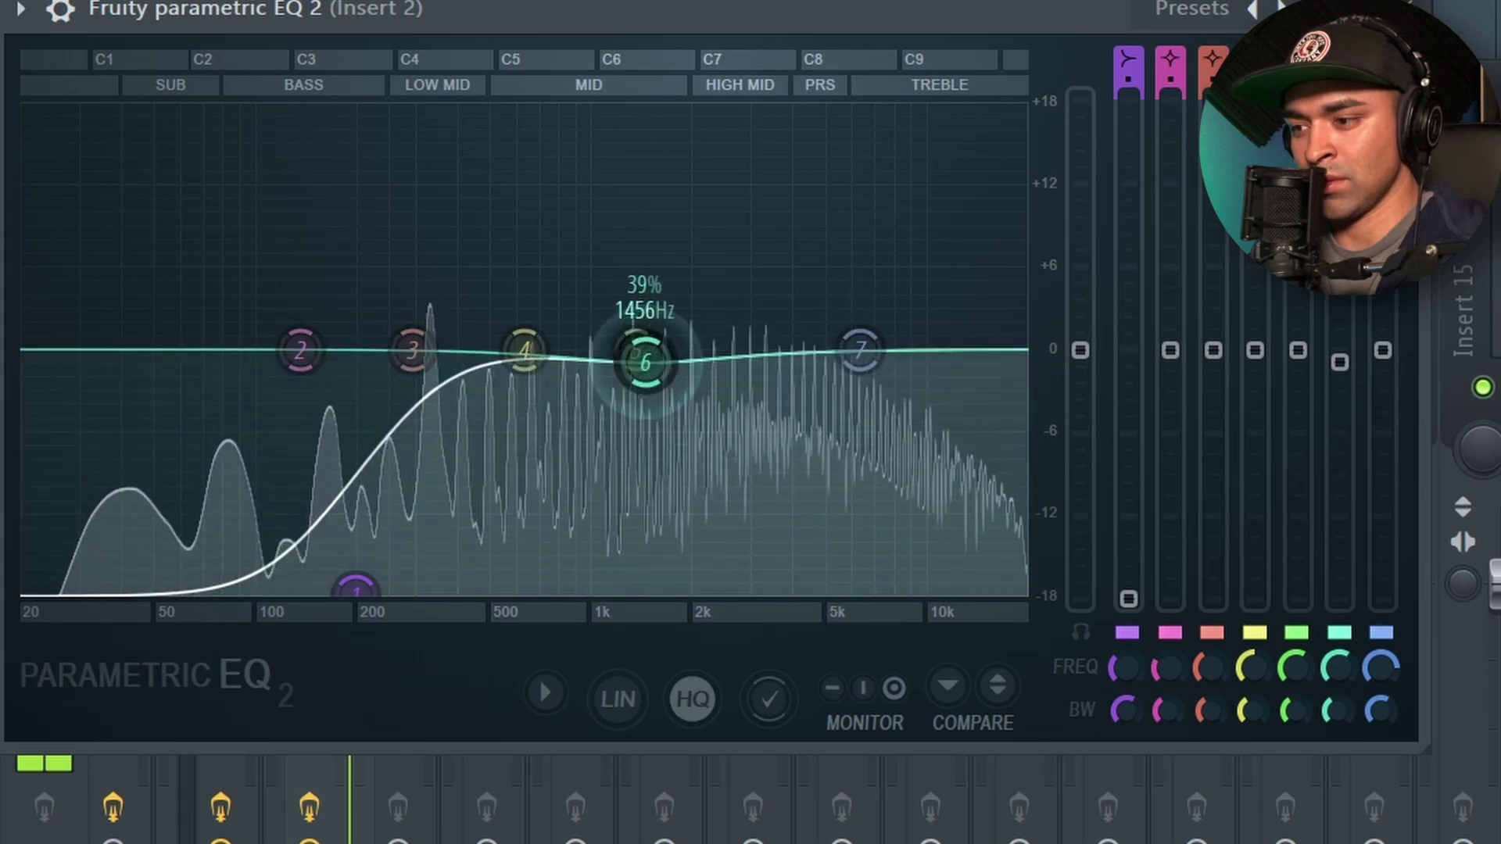
{"action": "left_click_drag", "start_coordinate": [649, 356], "coordinate": [638, 363]}
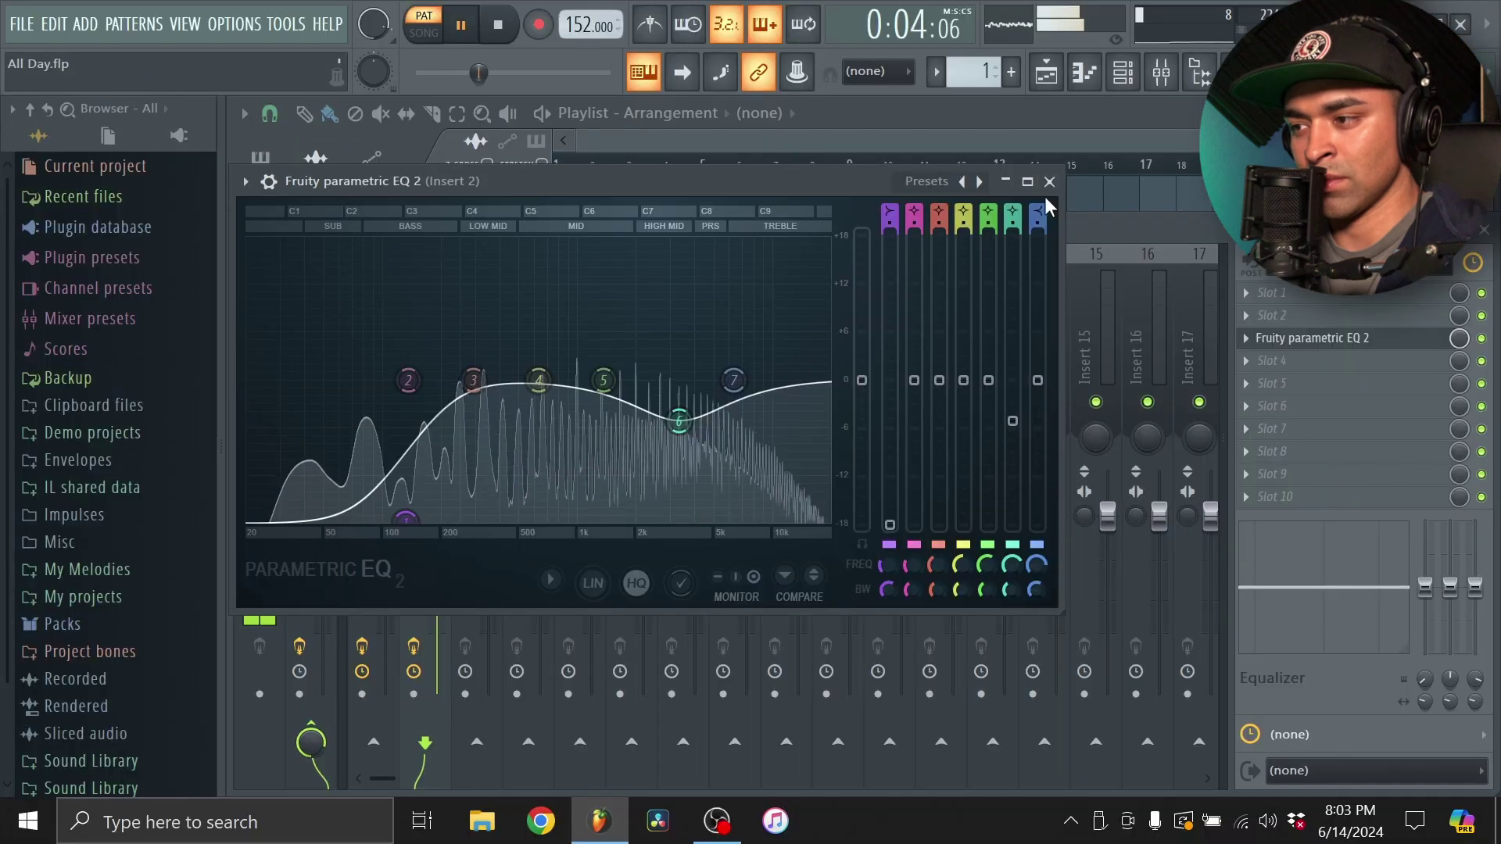
{"action": "left_click", "coordinate": [1049, 180]}
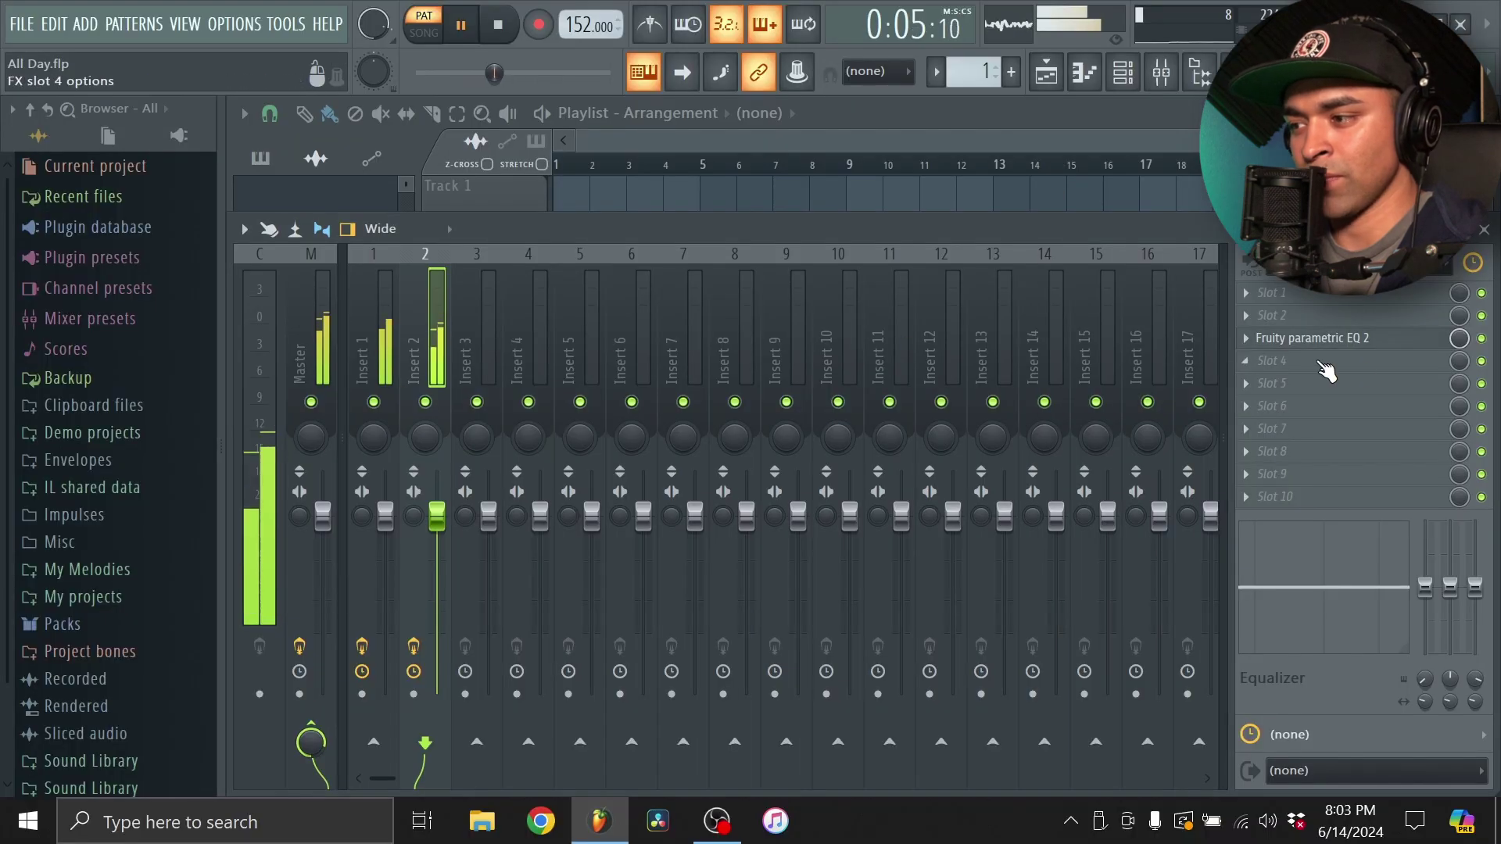
Load Fruity Reeverb 2 into slot 1 of Insert 2 and raise its wet level slightly.
{"action": "left_click", "coordinate": [1266, 292]}
{"action": "left_click", "coordinate": [774, 309]}
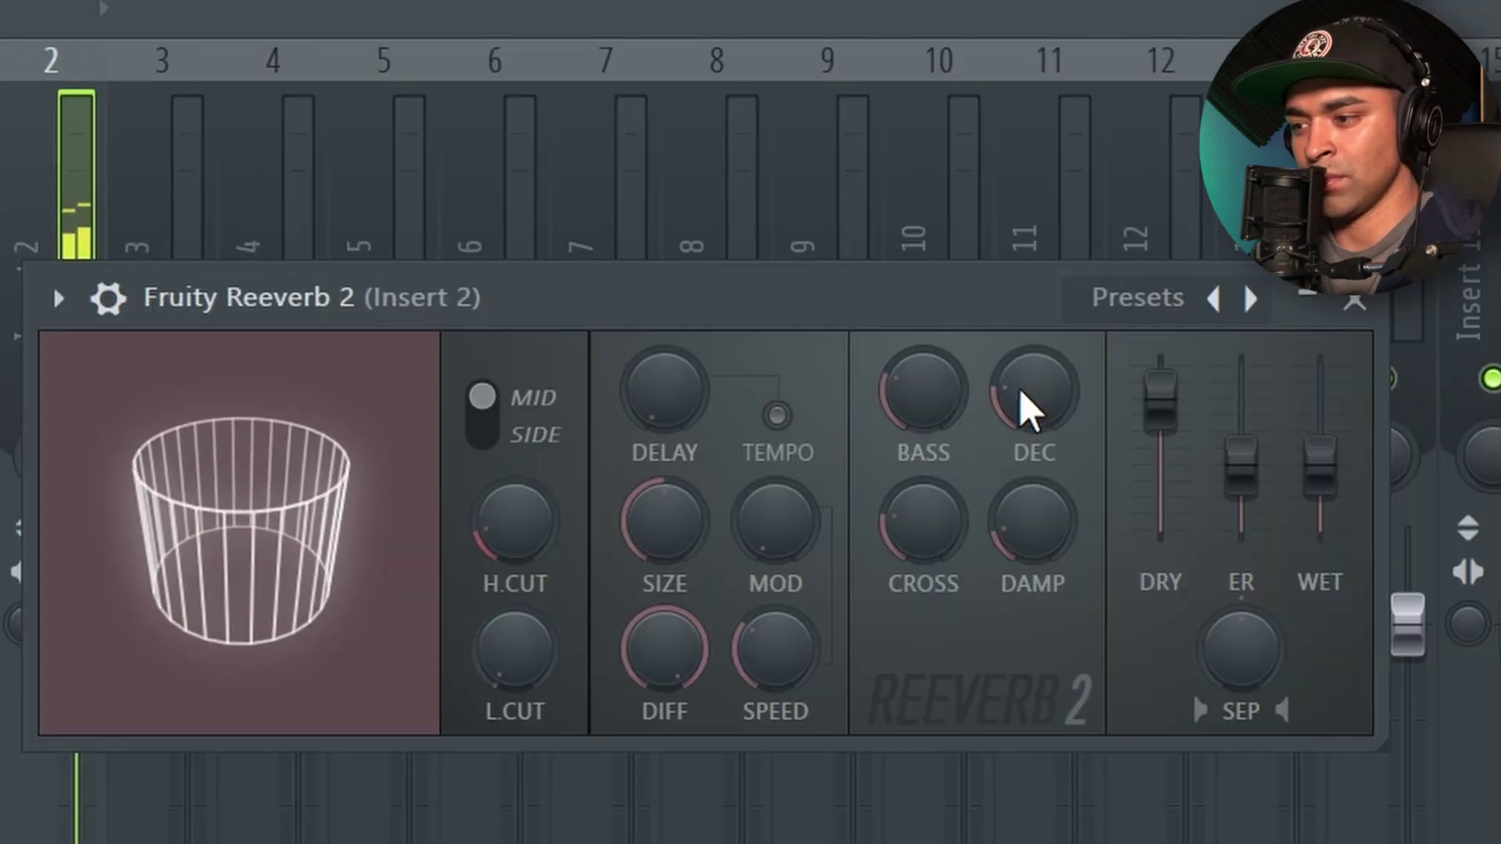
{"action": "left_click_drag", "start_coordinate": [1320, 462], "coordinate": [1320, 434]}
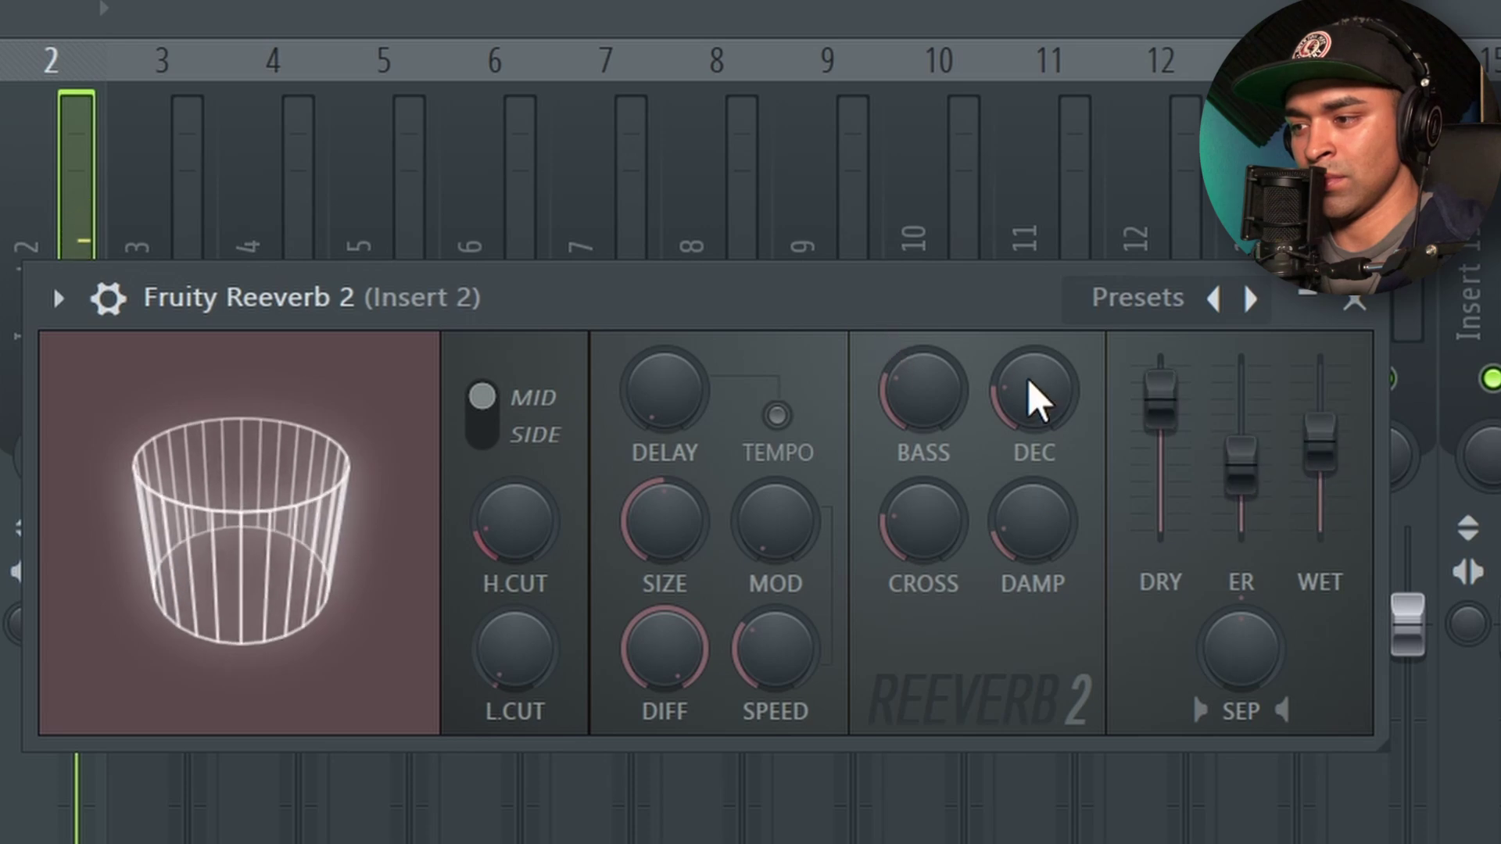
{"action": "left_click", "coordinate": [1354, 302]}
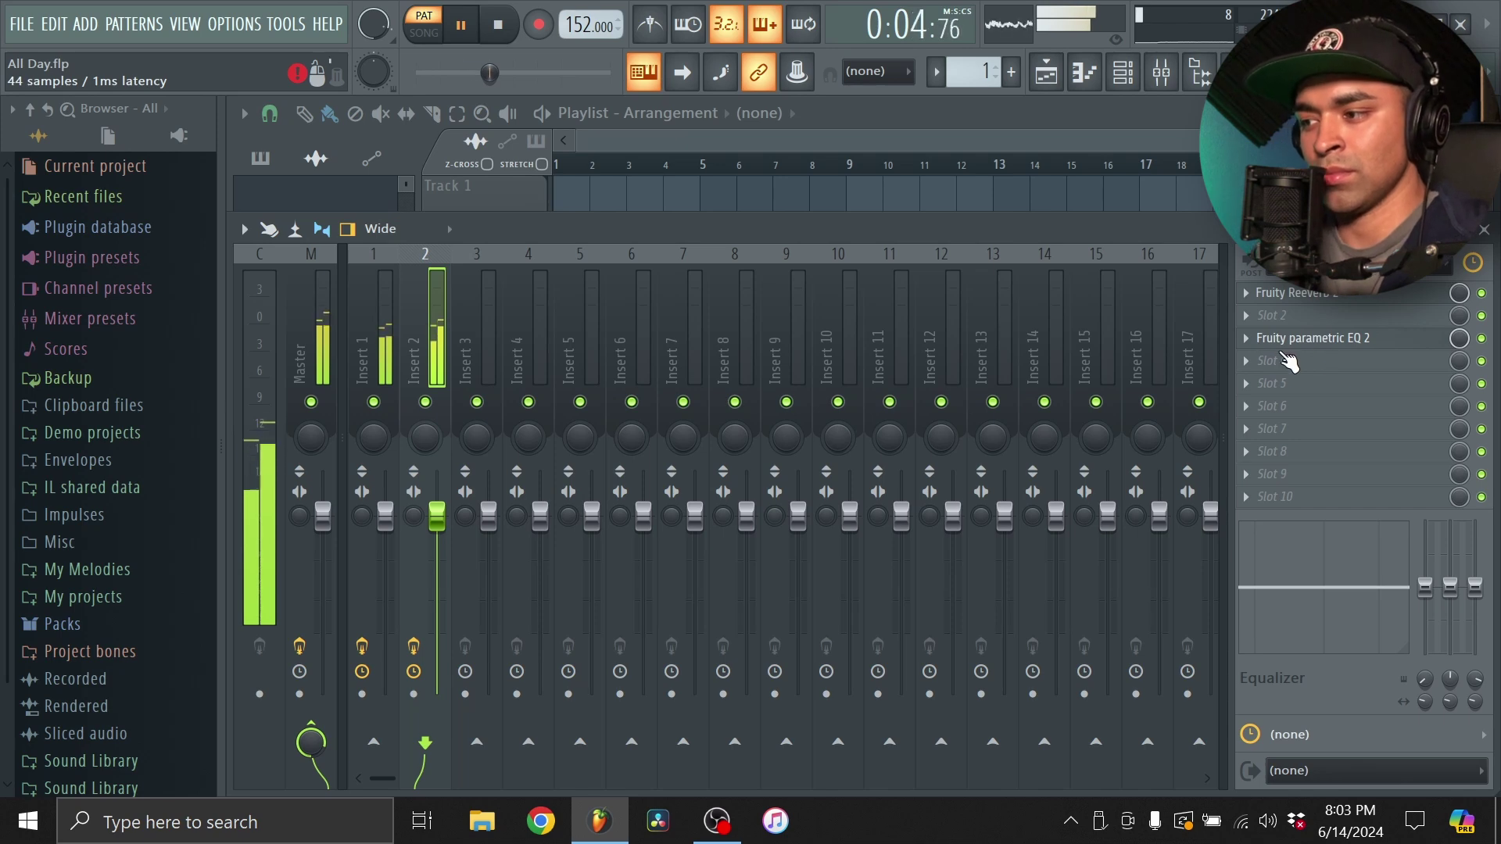
Load Fruity Love Philter into slot 2 of Insert 2 and close its plugin window.
{"action": "left_click", "coordinate": [1294, 316]}
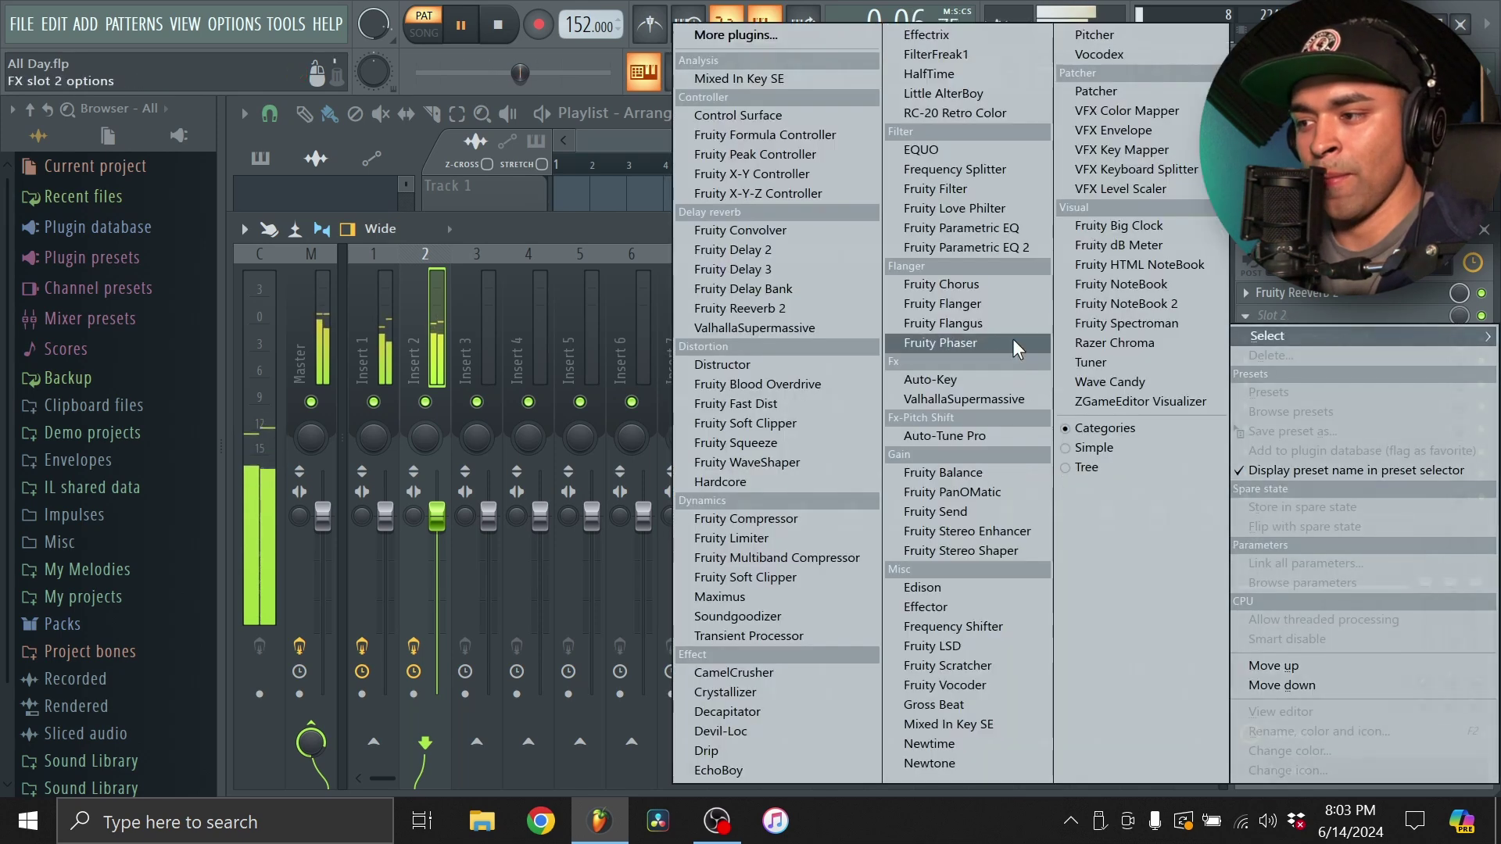
{"action": "left_click", "coordinate": [957, 208]}
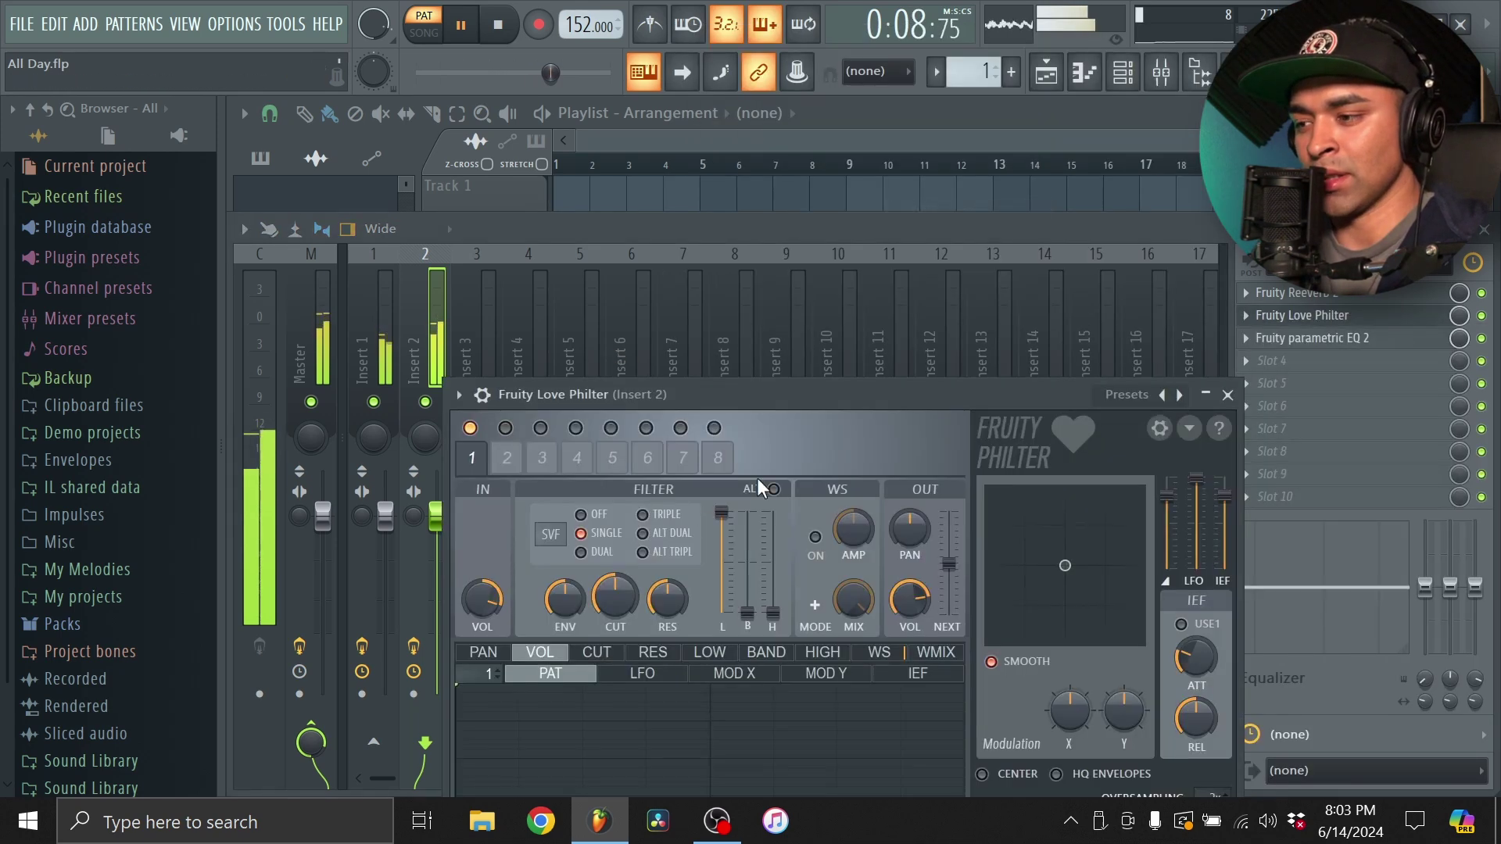
{"action": "left_click_drag", "start_coordinate": [751, 395], "coordinate": [704, 212]}
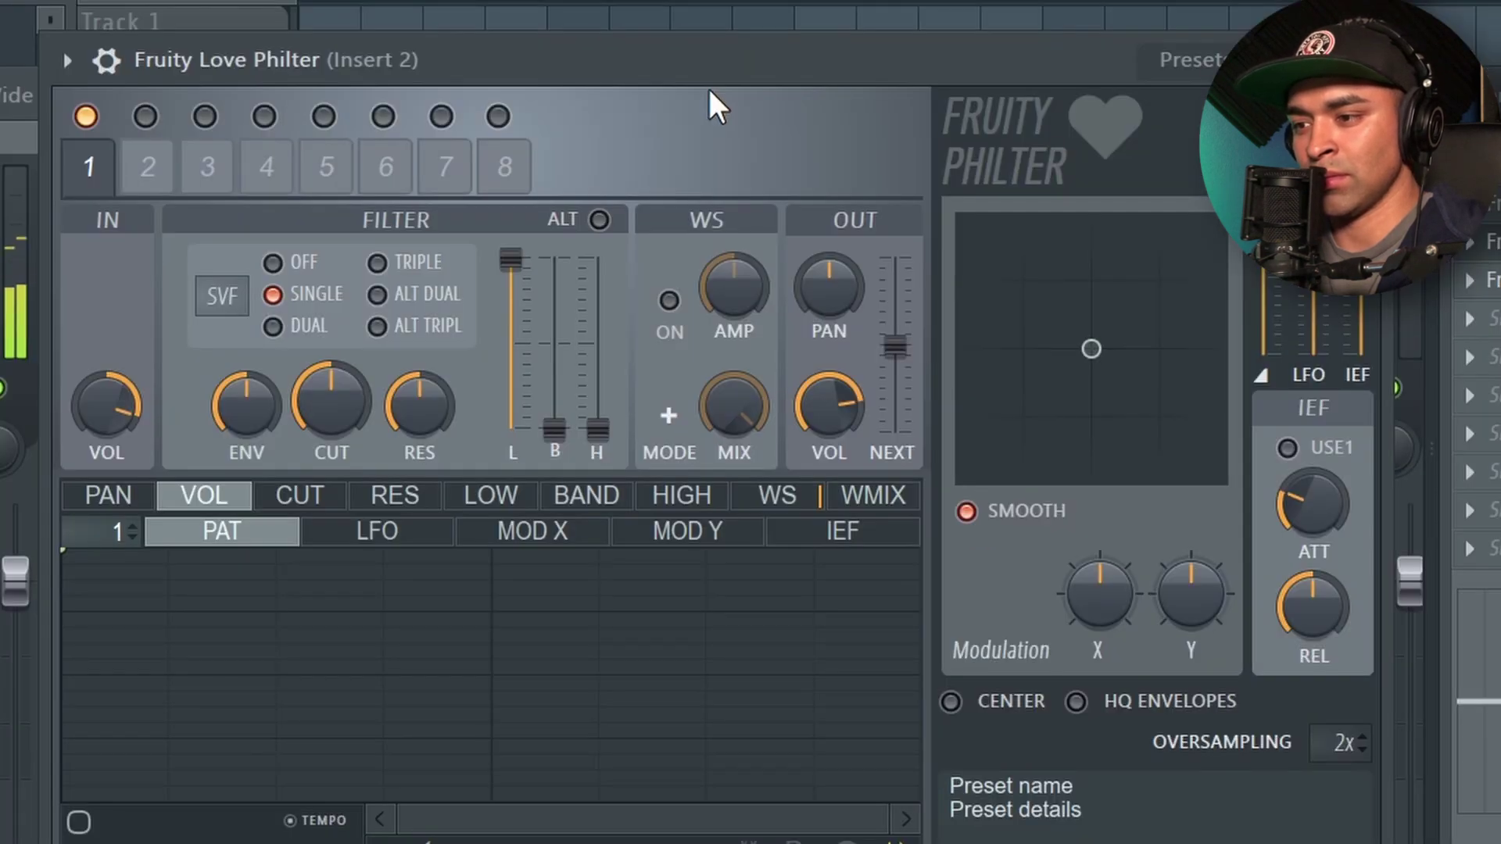
{"action": "left_click", "coordinate": [1369, 60]}
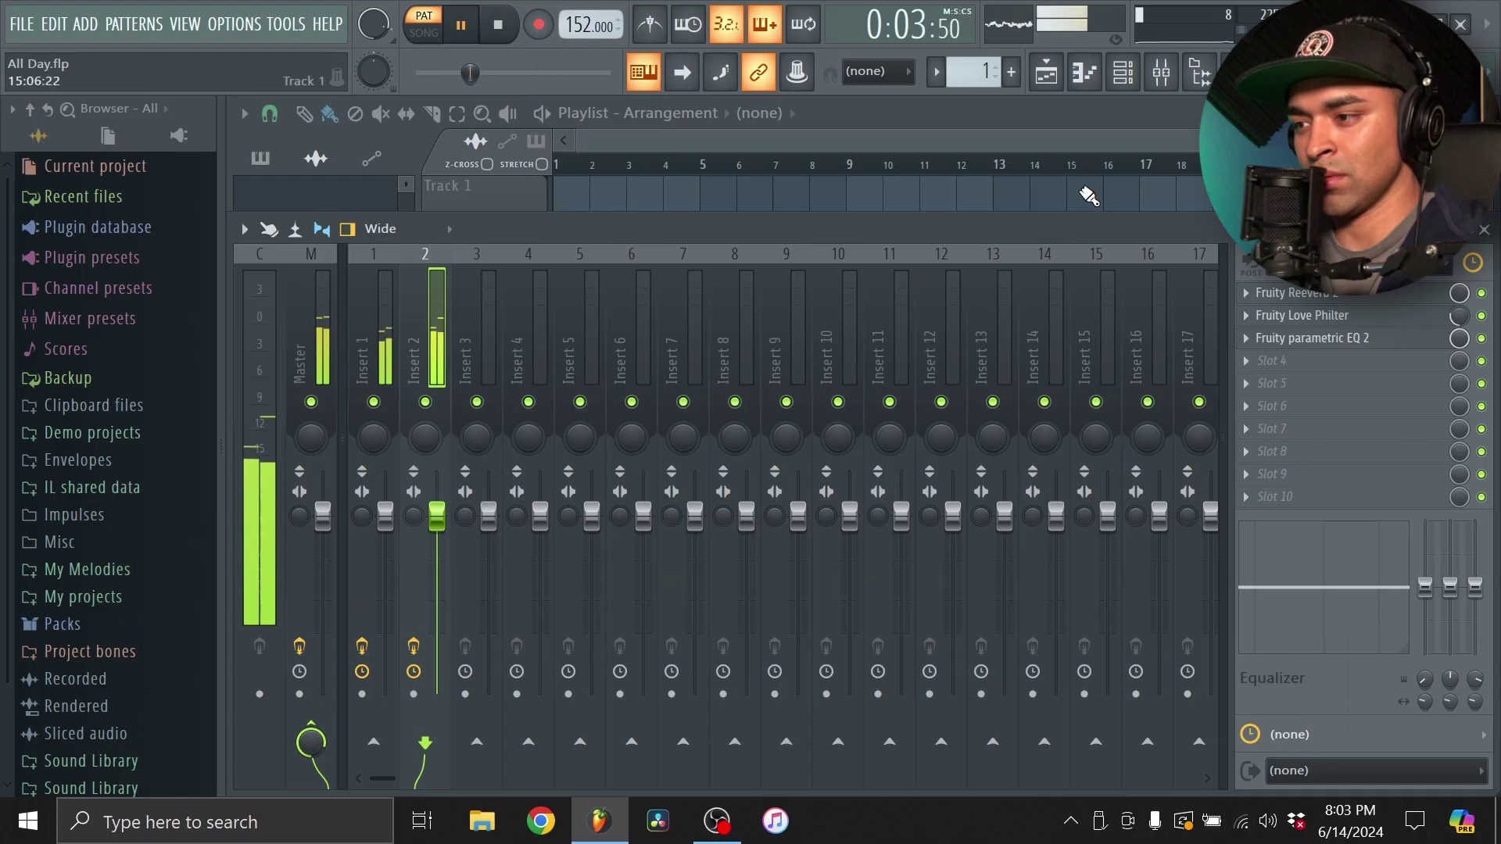
Widen Insert 2 with its stereo separation control and lower the Analog Lab V channel volume.
{"action": "left_click", "coordinate": [1123, 72]}
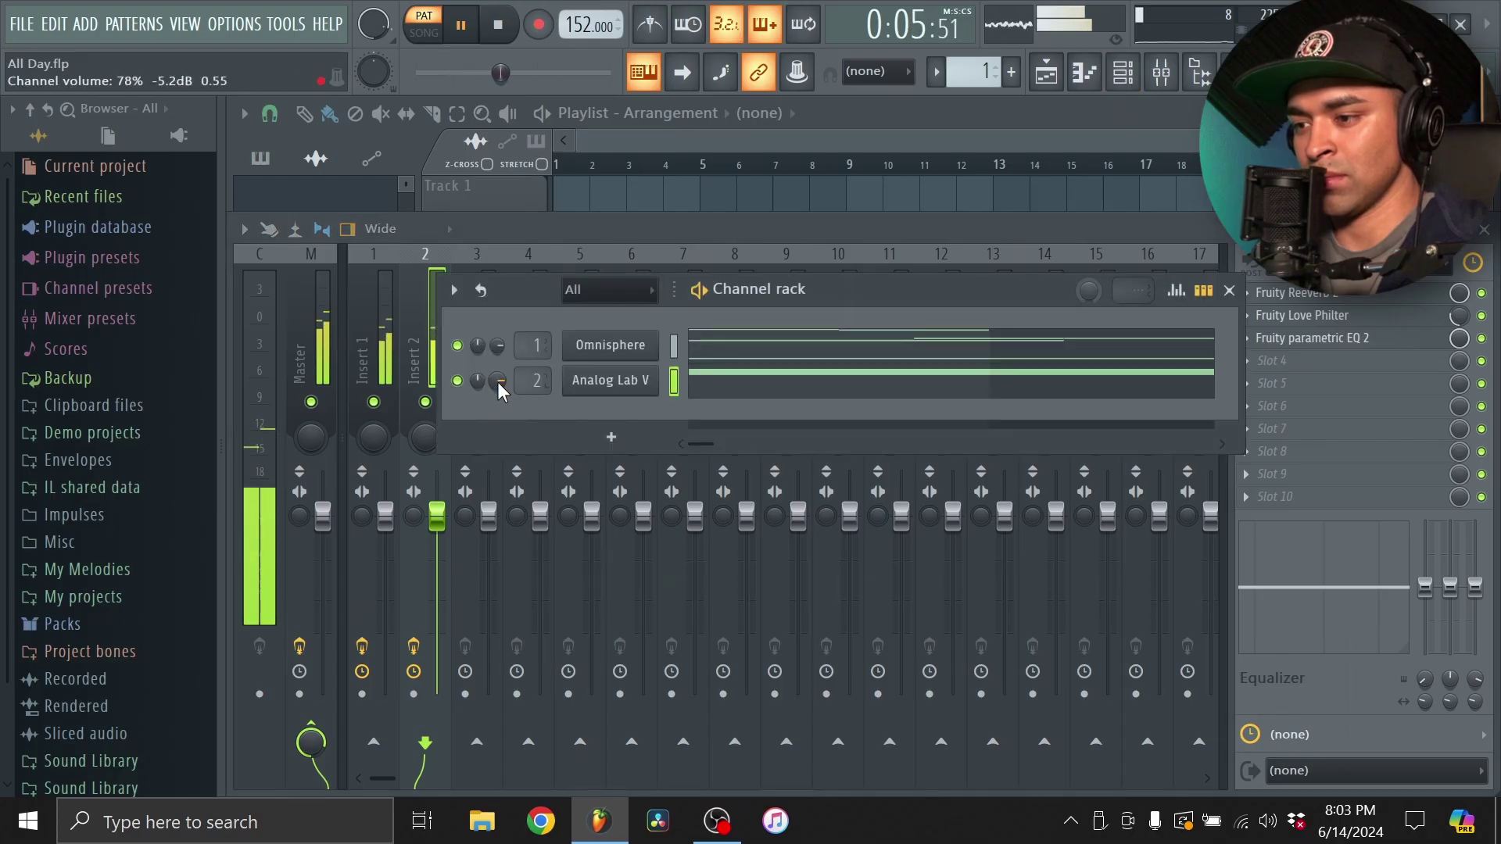
{"action": "left_click", "coordinate": [435, 373]}
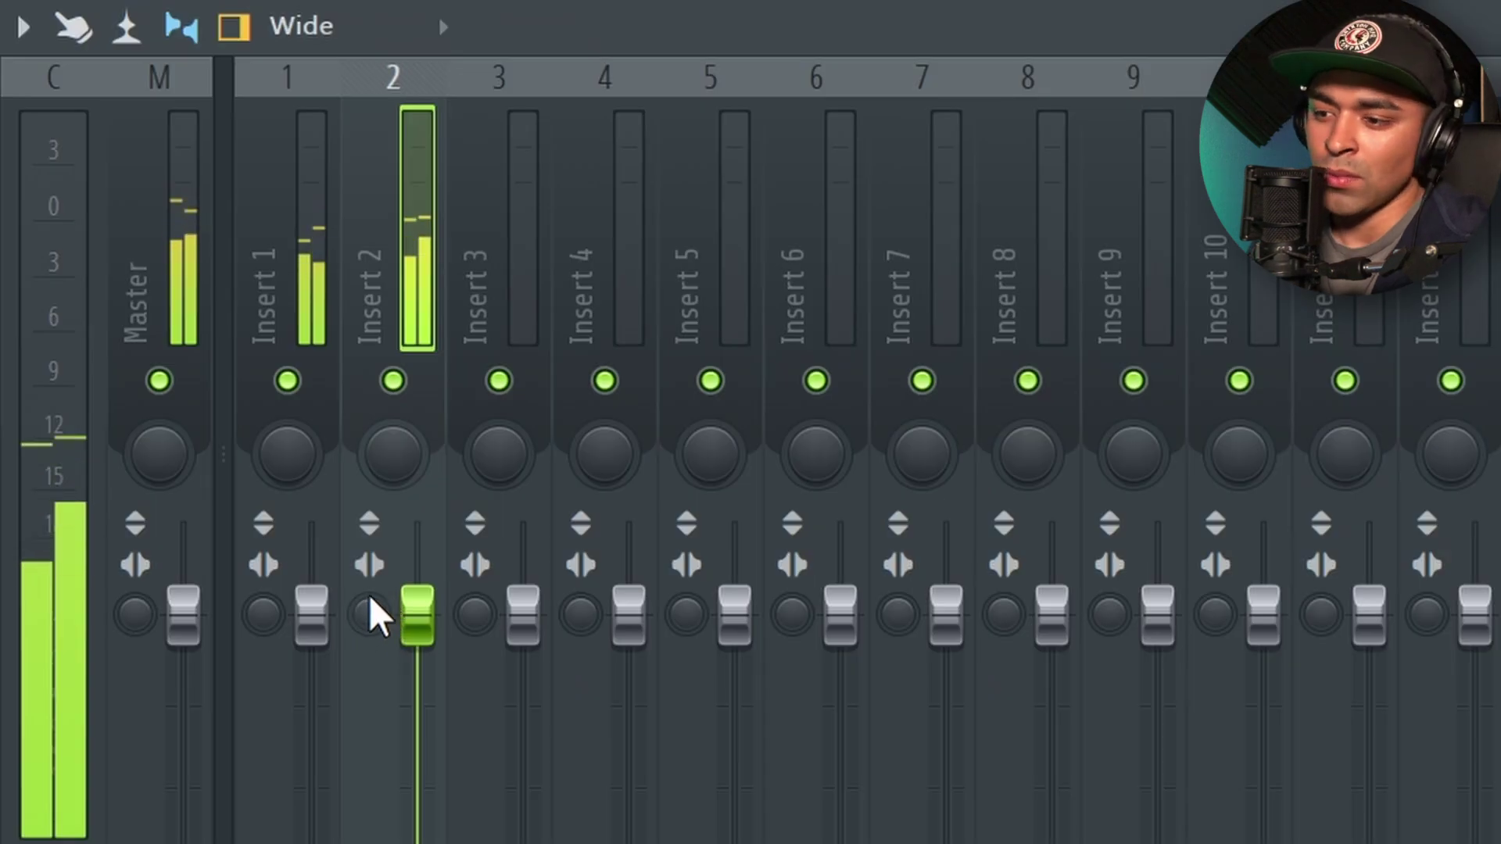
{"action": "left_click_drag", "start_coordinate": [369, 615], "coordinate": [369, 662]}
{"action": "left_click_drag", "start_coordinate": [367, 605], "coordinate": [367, 601]}
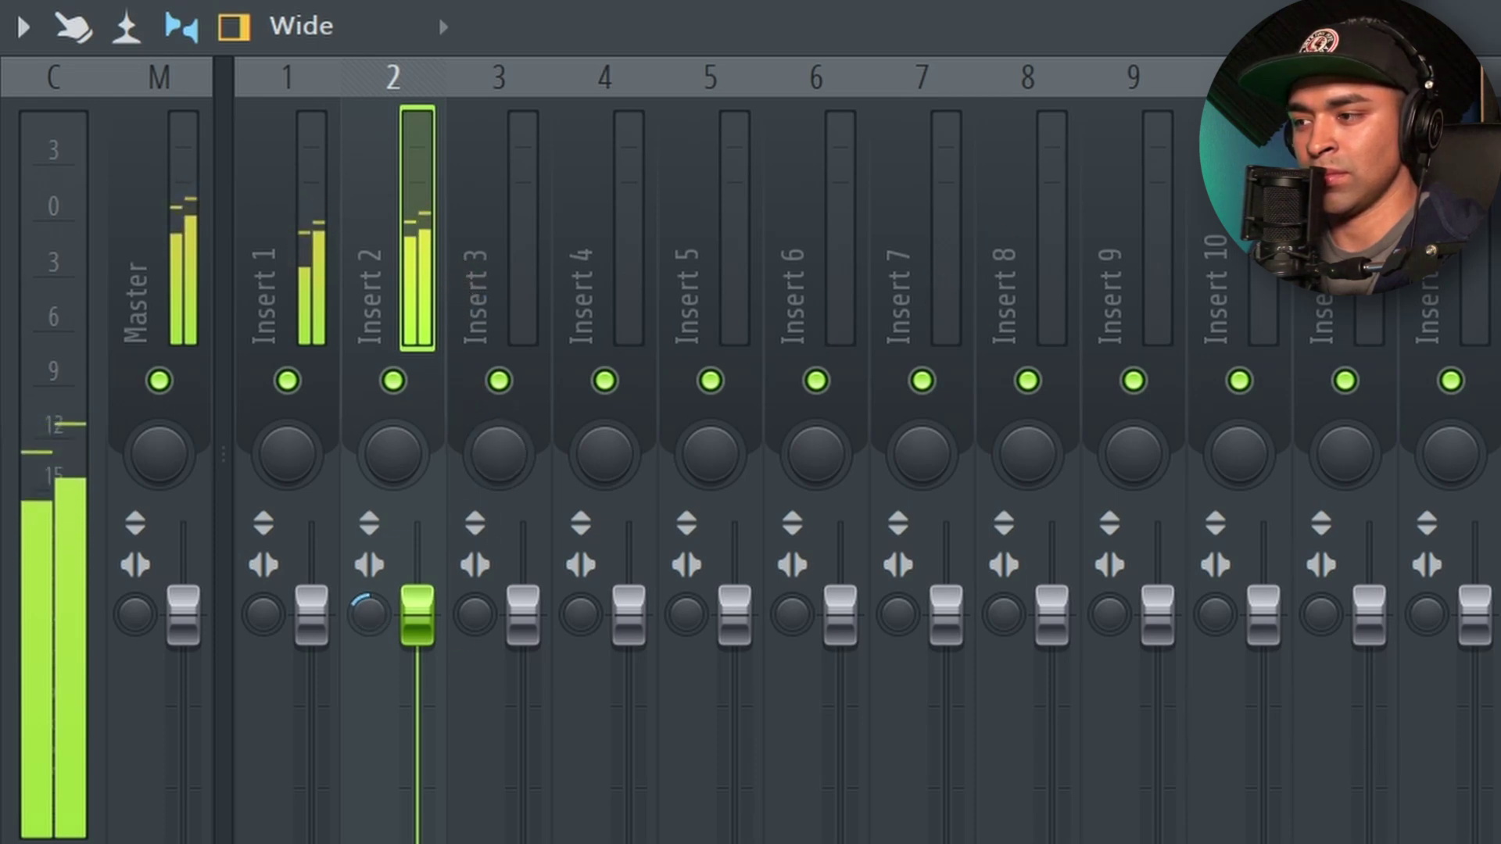
{"action": "key", "text": "F6"}
{"action": "left_click_drag", "start_coordinate": [547, 339], "coordinate": [547, 324]}
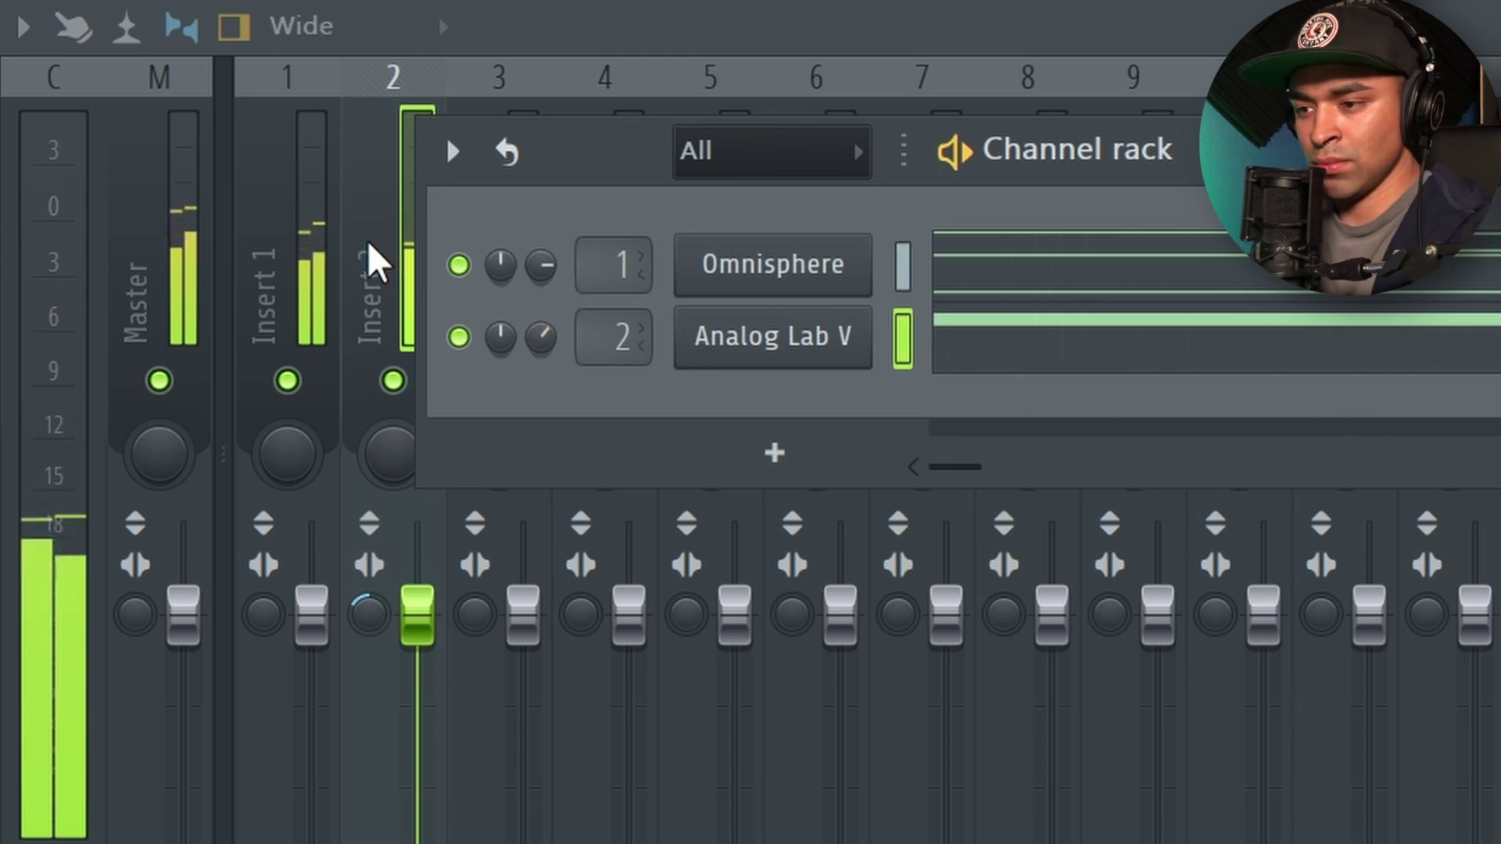
Solo Insert 1, boost the highs with band 6 of its Fruity Parametric EQ 2, and unsolo the track.
{"action": "left_click", "coordinate": [268, 206]}
{"action": "right_click", "coordinate": [295, 377]}
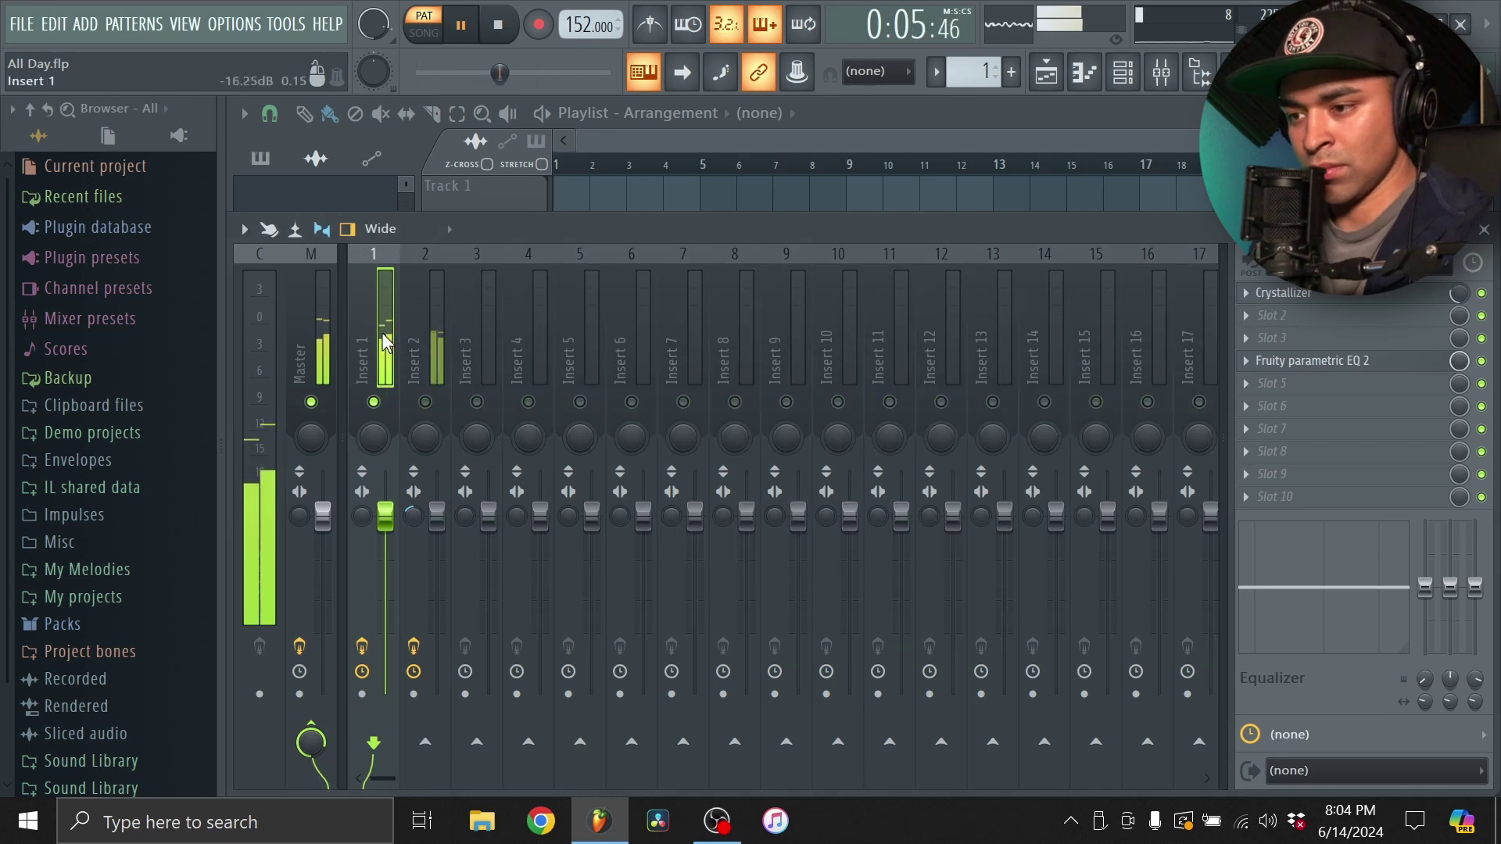
{"action": "left_click", "coordinate": [1338, 361]}
{"action": "mouse_move", "coordinate": [664, 450]}
{"action": "left_mouse_down"}
{"action": "mouse_move", "coordinate": [686, 502]}
{"action": "mouse_move", "coordinate": [670, 466]}
{"action": "left_mouse_up"}
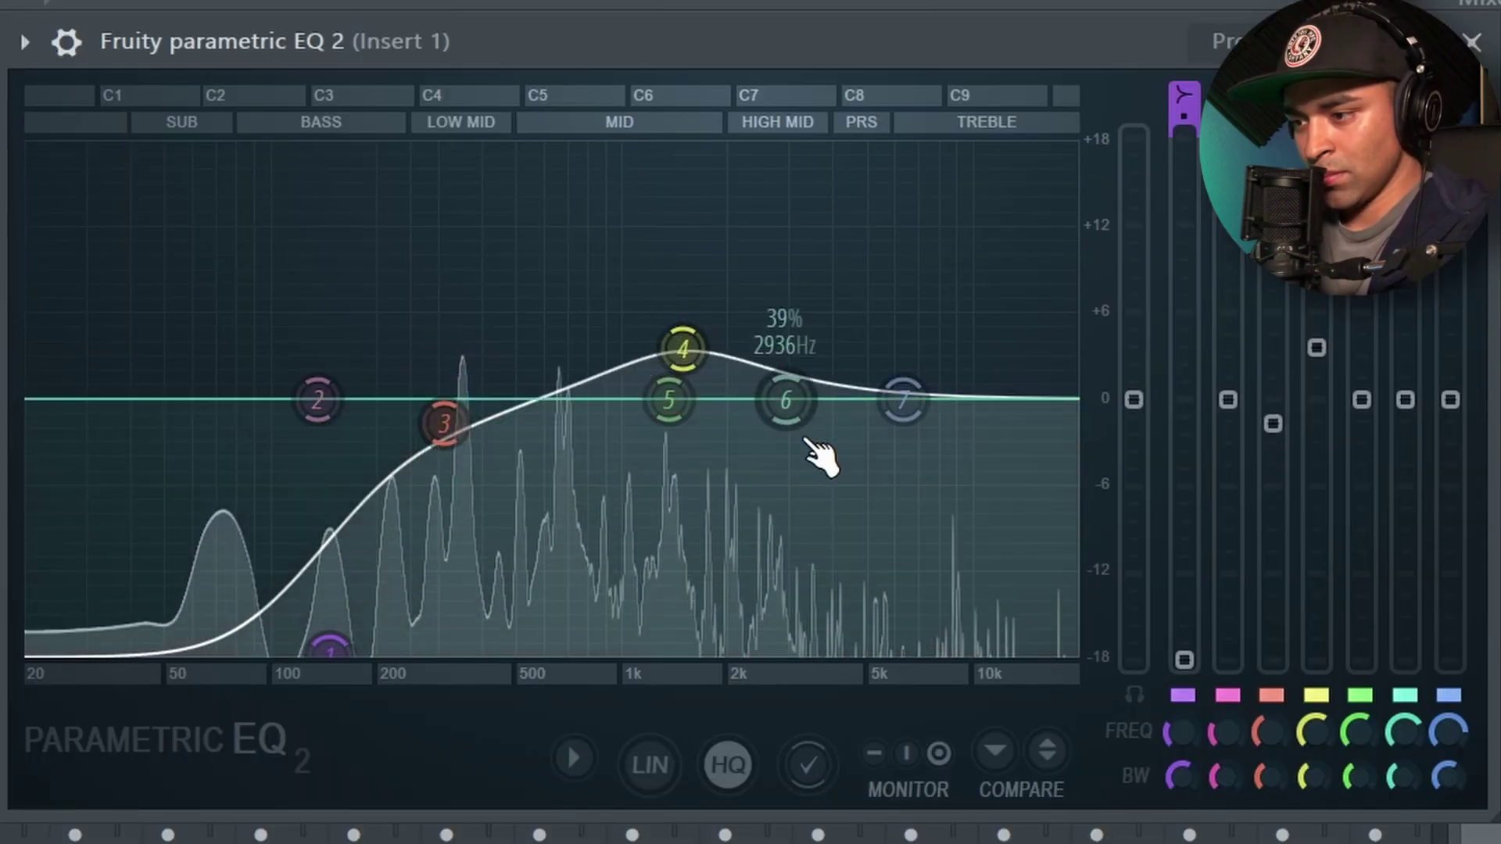
{"action": "left_click_drag", "start_coordinate": [791, 403], "coordinate": [892, 278]}
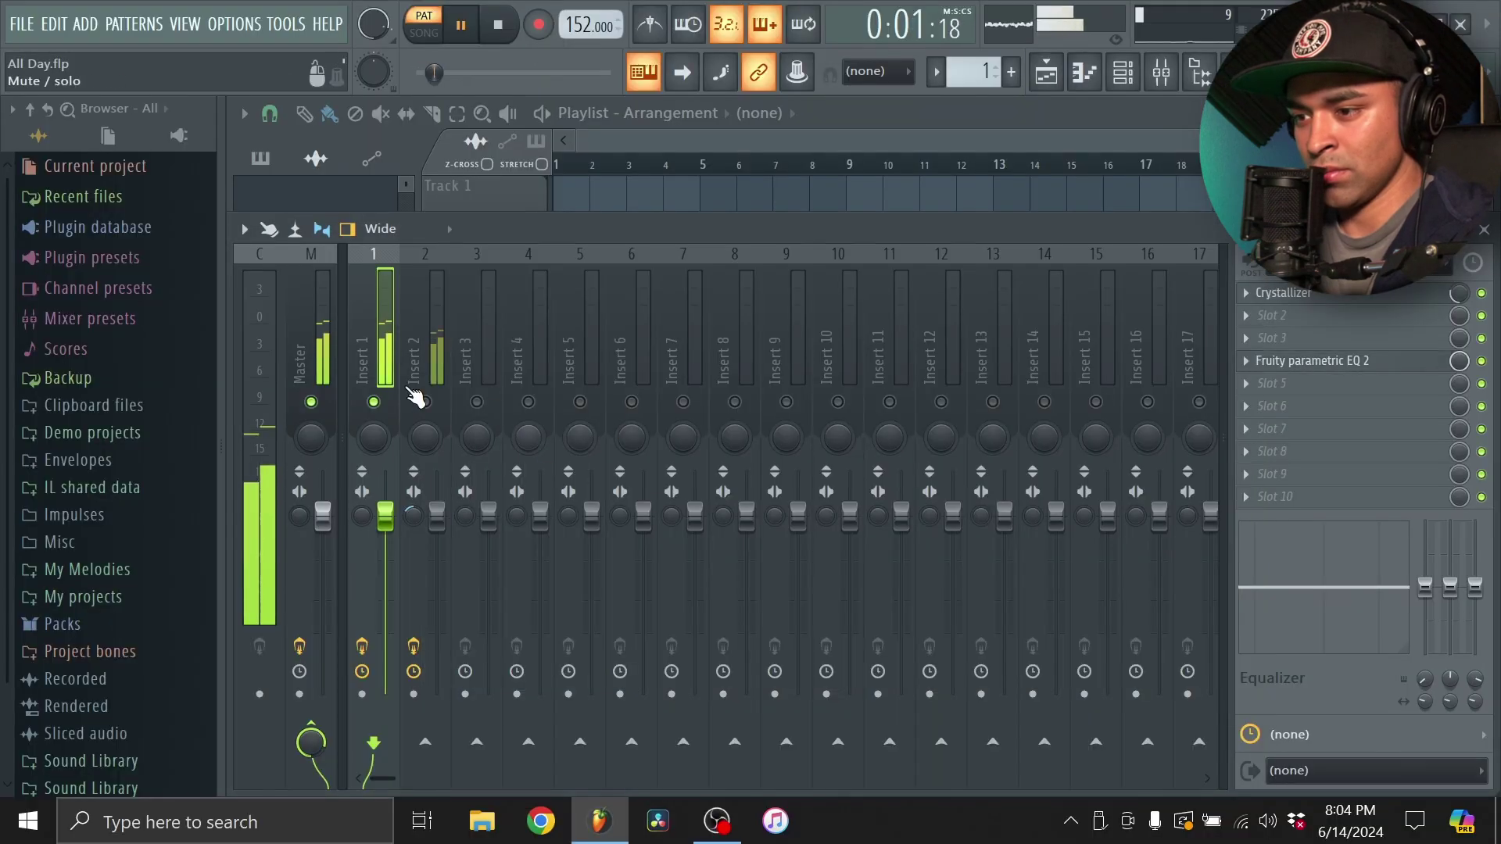
{"action": "right_click", "coordinate": [378, 401]}
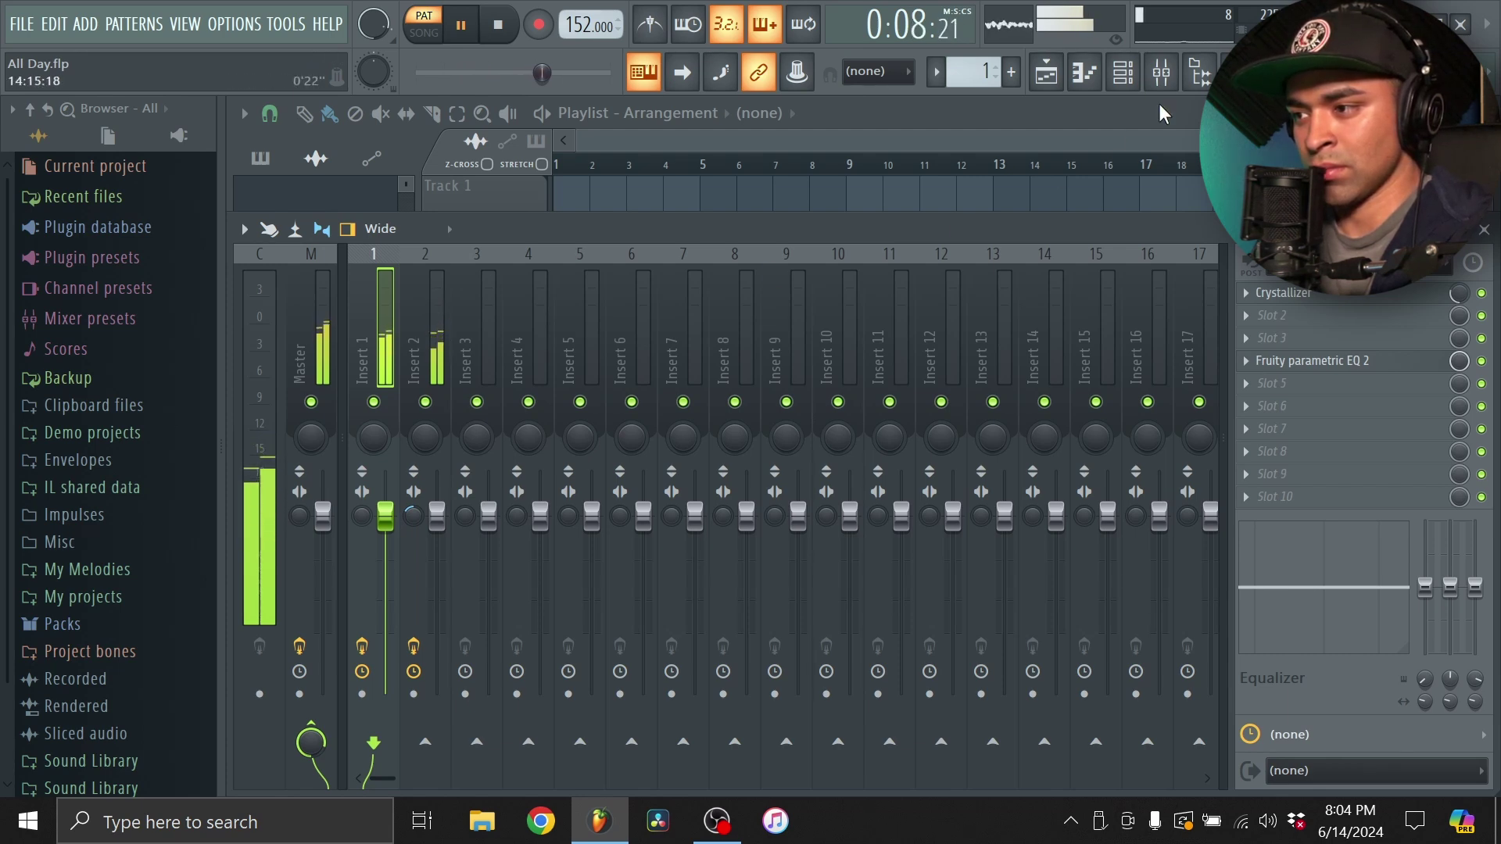
Examine the Eurosphere 1 patch in the Omnisphere #2 channel and close the plugin window.
{"action": "left_click", "coordinate": [1123, 72]}
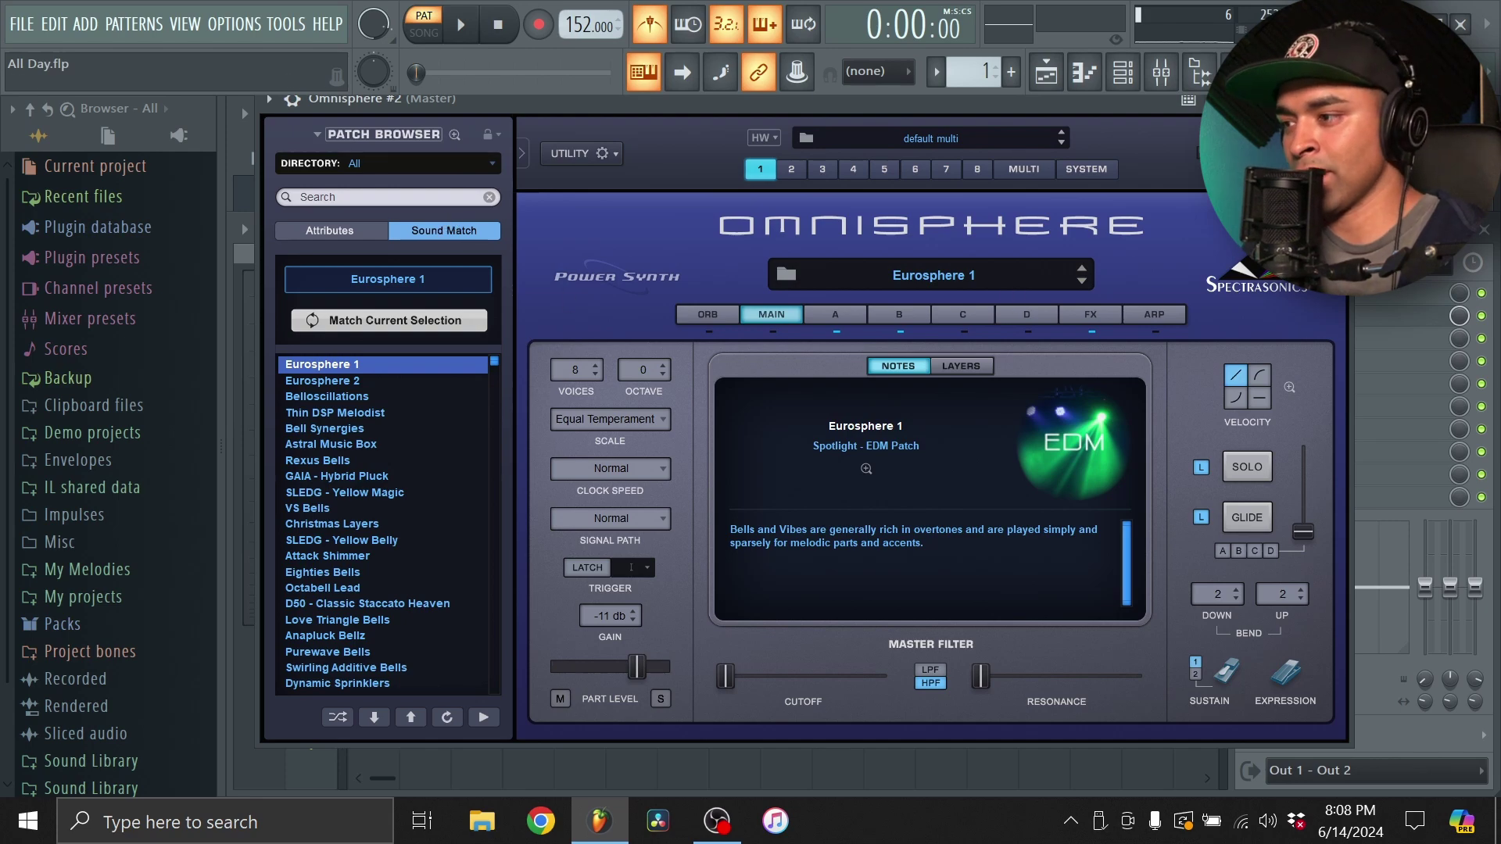
{"action": "left_click", "coordinate": [1337, 100]}
{"action": "left_click", "coordinate": [637, 417]}
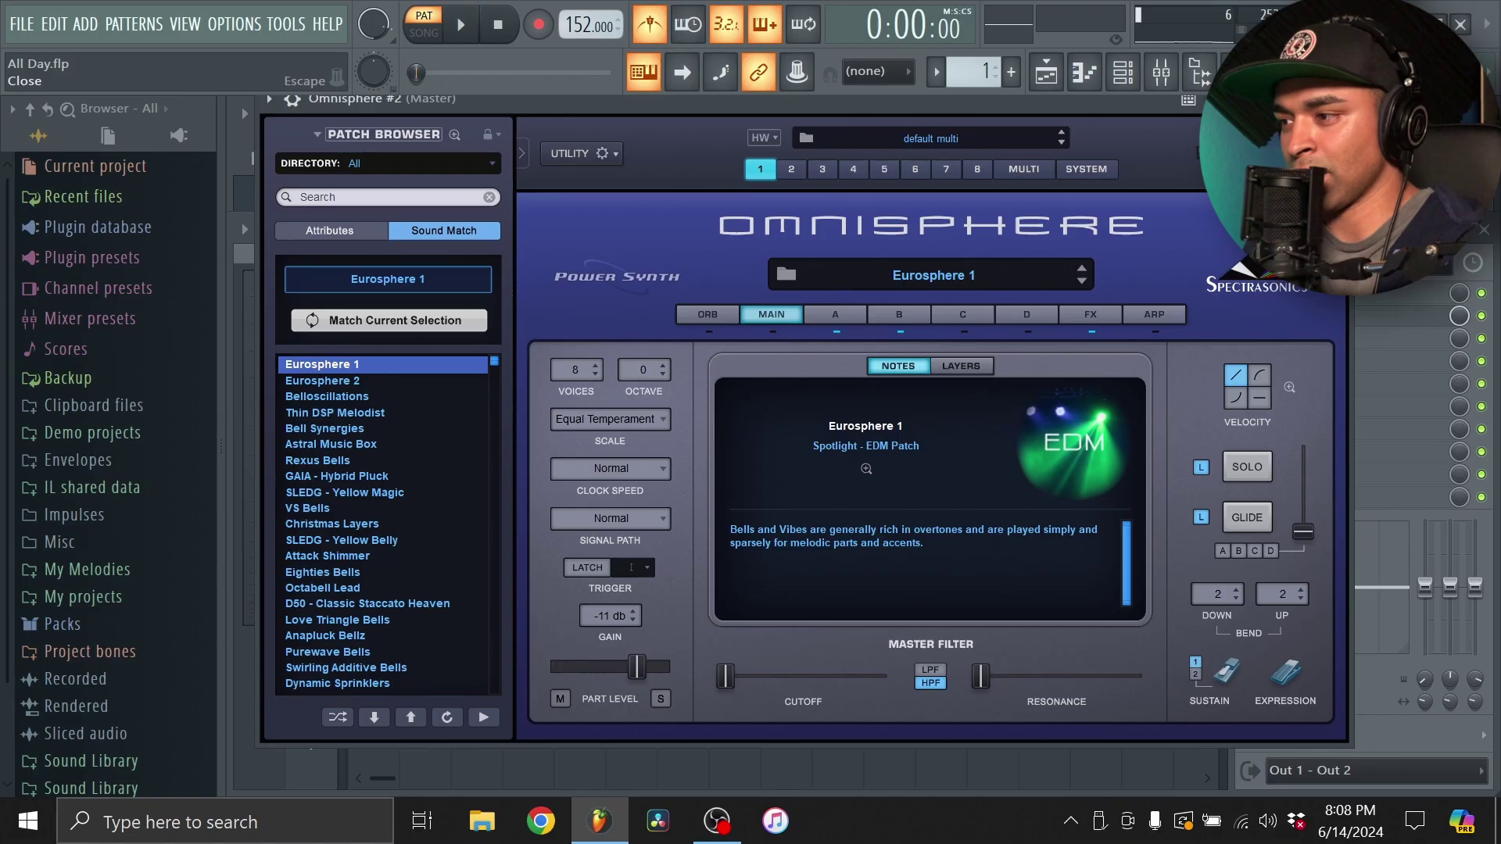
{"action": "left_click", "coordinate": [1342, 100]}
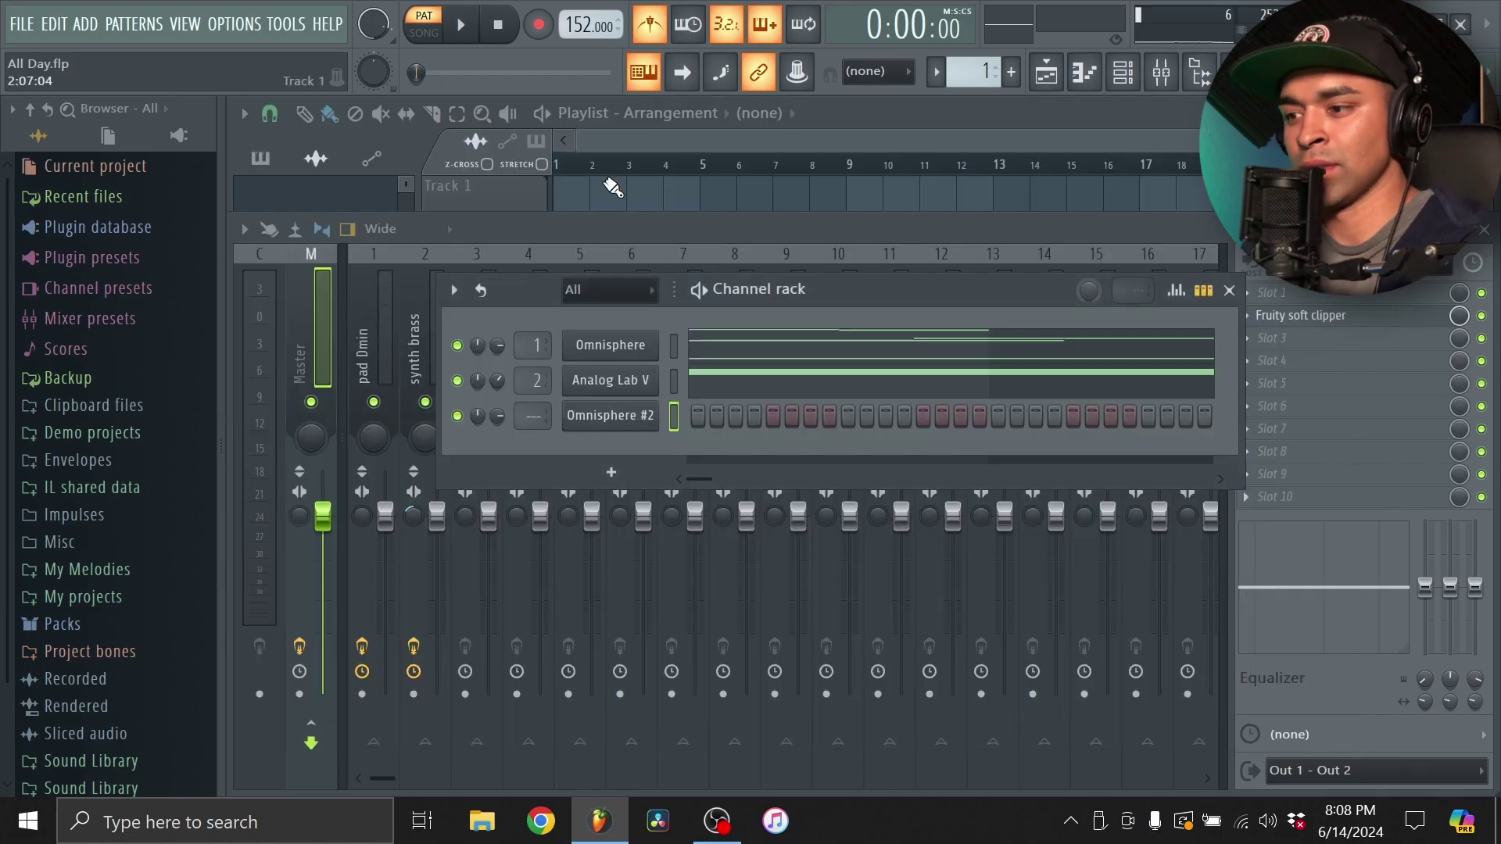
Open the empty piano roll of Omnisphere #2, play the pattern back, and stop playback.
{"action": "left_click", "coordinate": [1086, 75]}
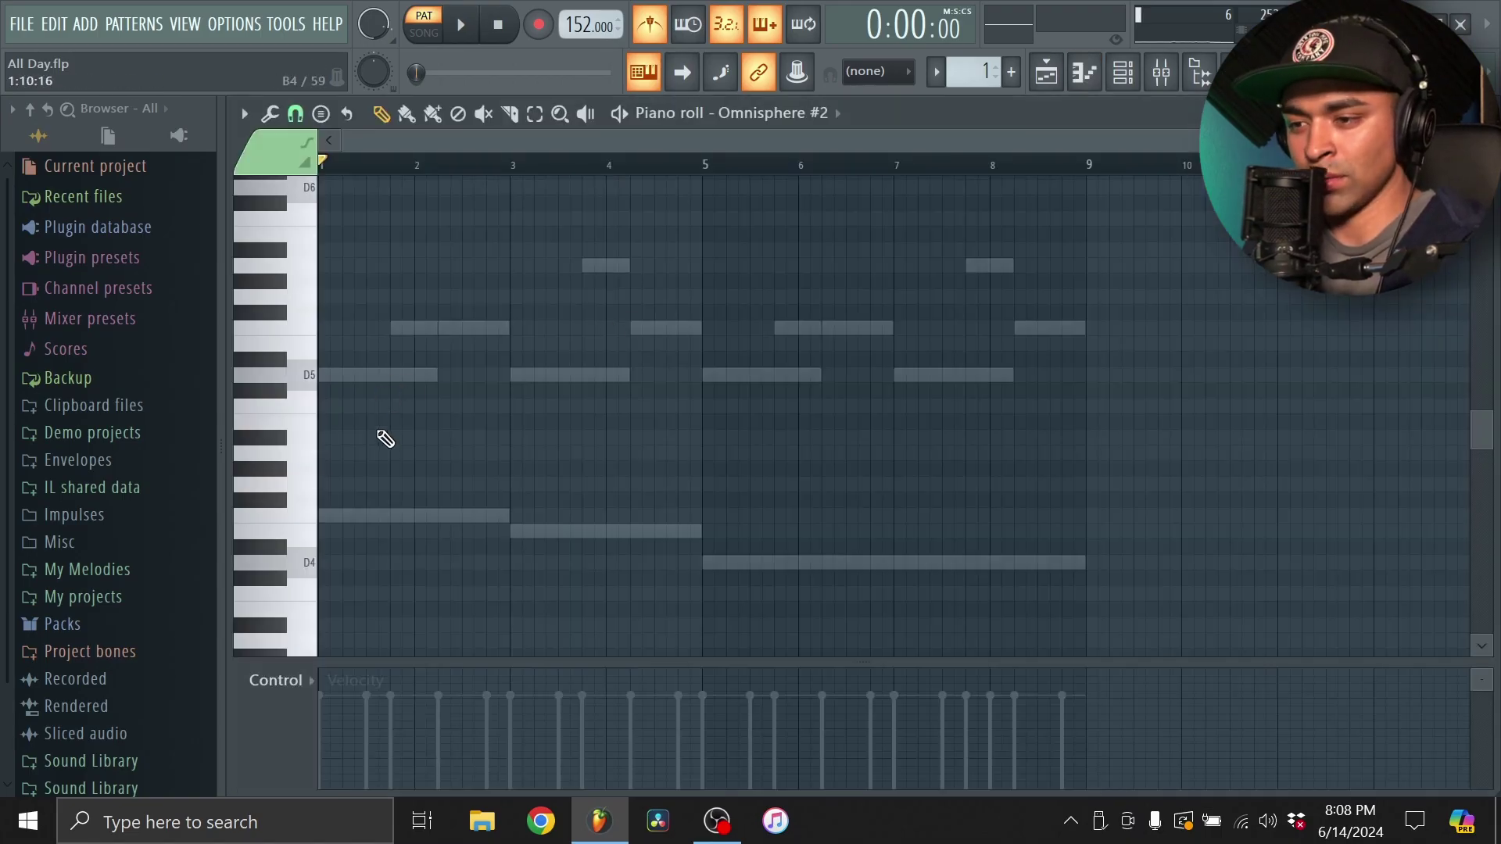
{"action": "key", "text": "space"}
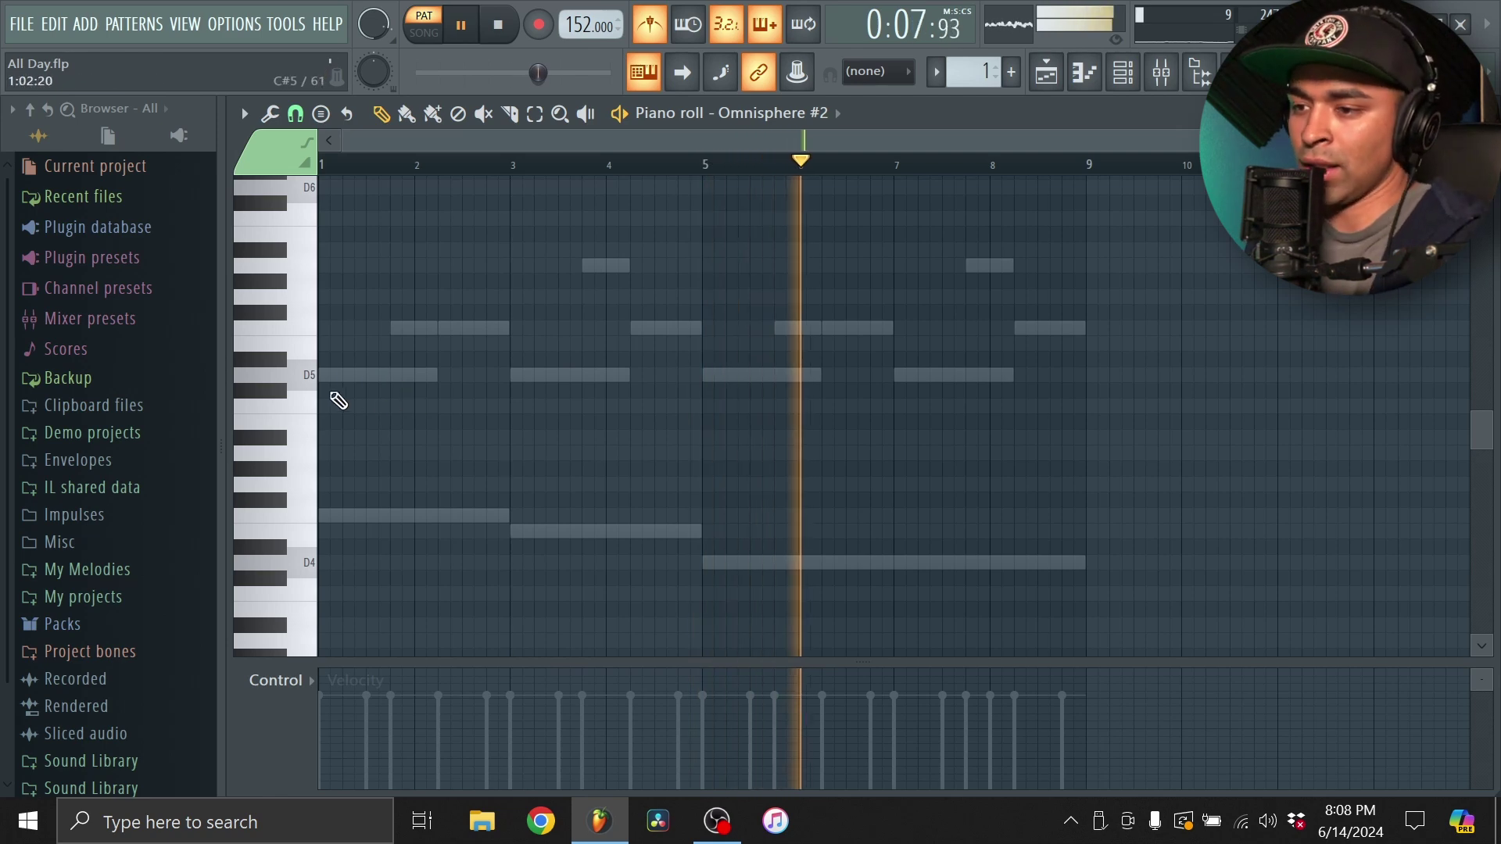
{"action": "key", "text": "space"}
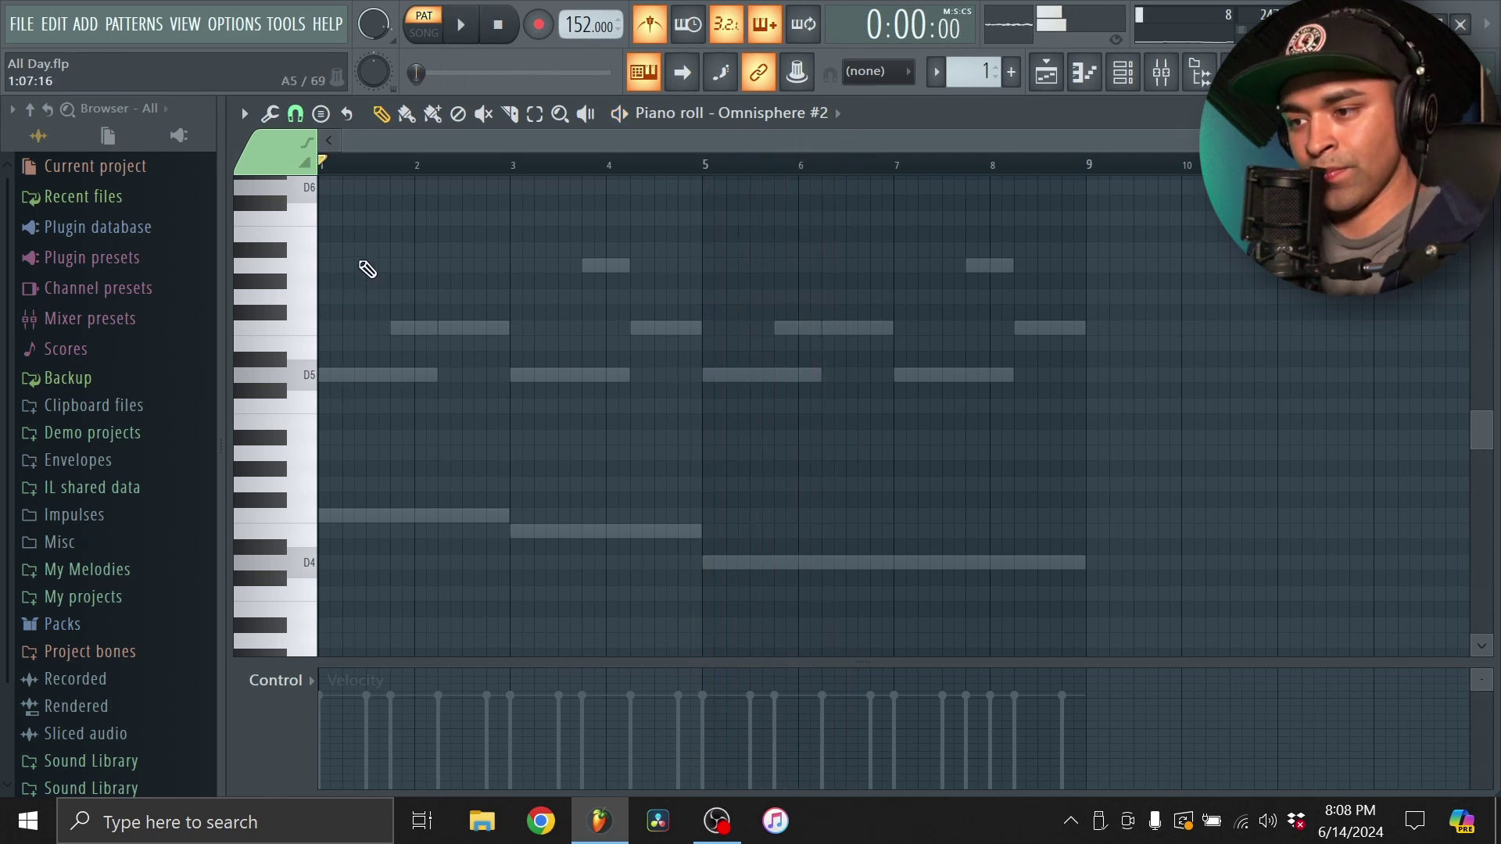
Draw a two-beat A4 note at the start of bar 1, lower its velocity, and add a two-beat B4 right after it.
{"action": "left_click", "coordinate": [368, 269]}
{"action": "right_click", "coordinate": [513, 263]}
{"action": "left_click_drag", "start_coordinate": [129, 313], "coordinate": [102, 311]}
{"action": "left_click_drag", "start_coordinate": [724, 326], "coordinate": [285, 344]}
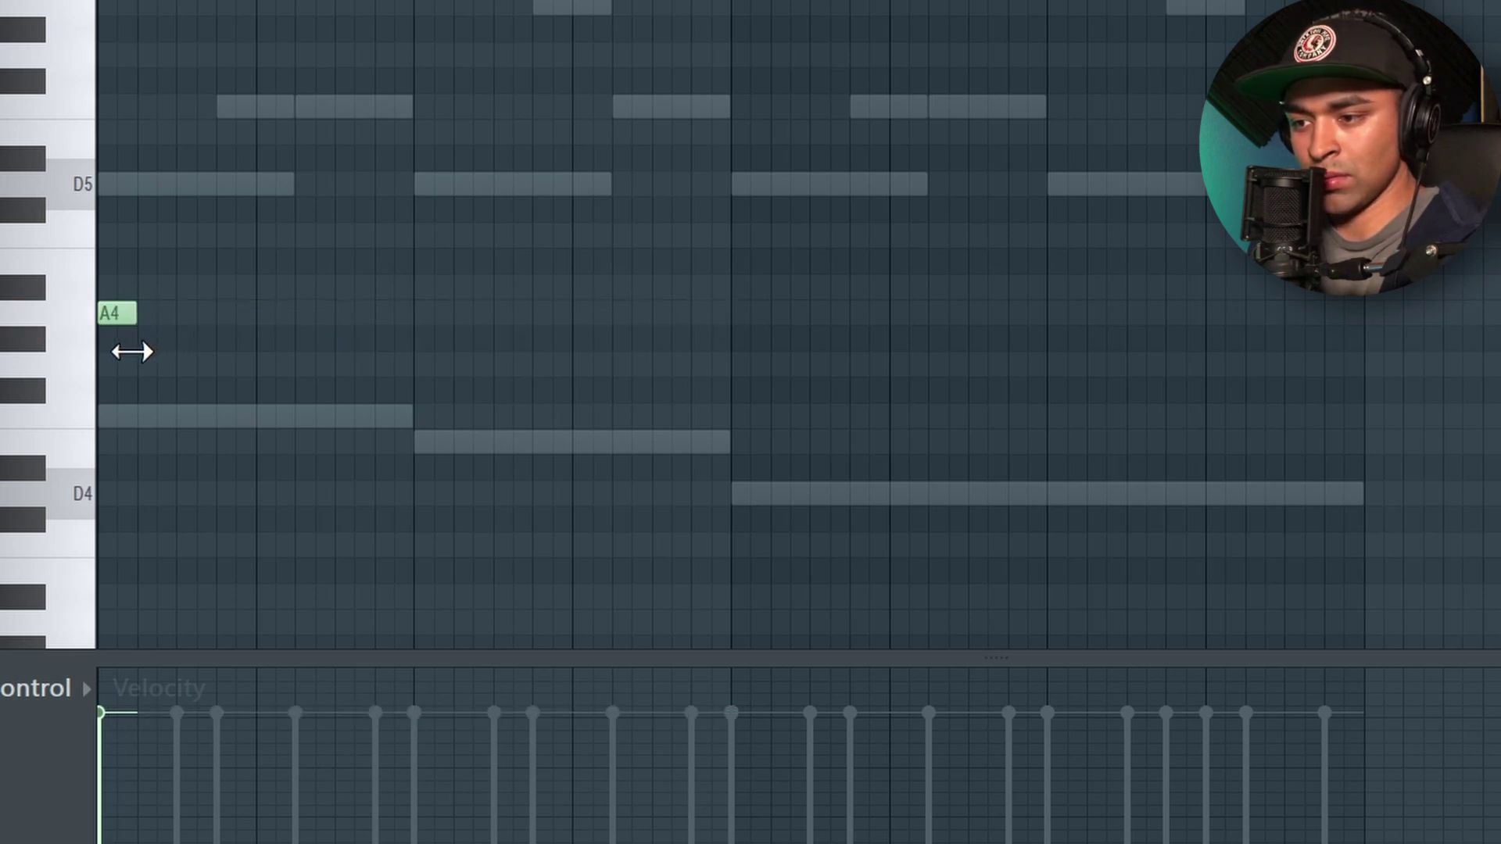
{"action": "left_click", "coordinate": [125, 758]}
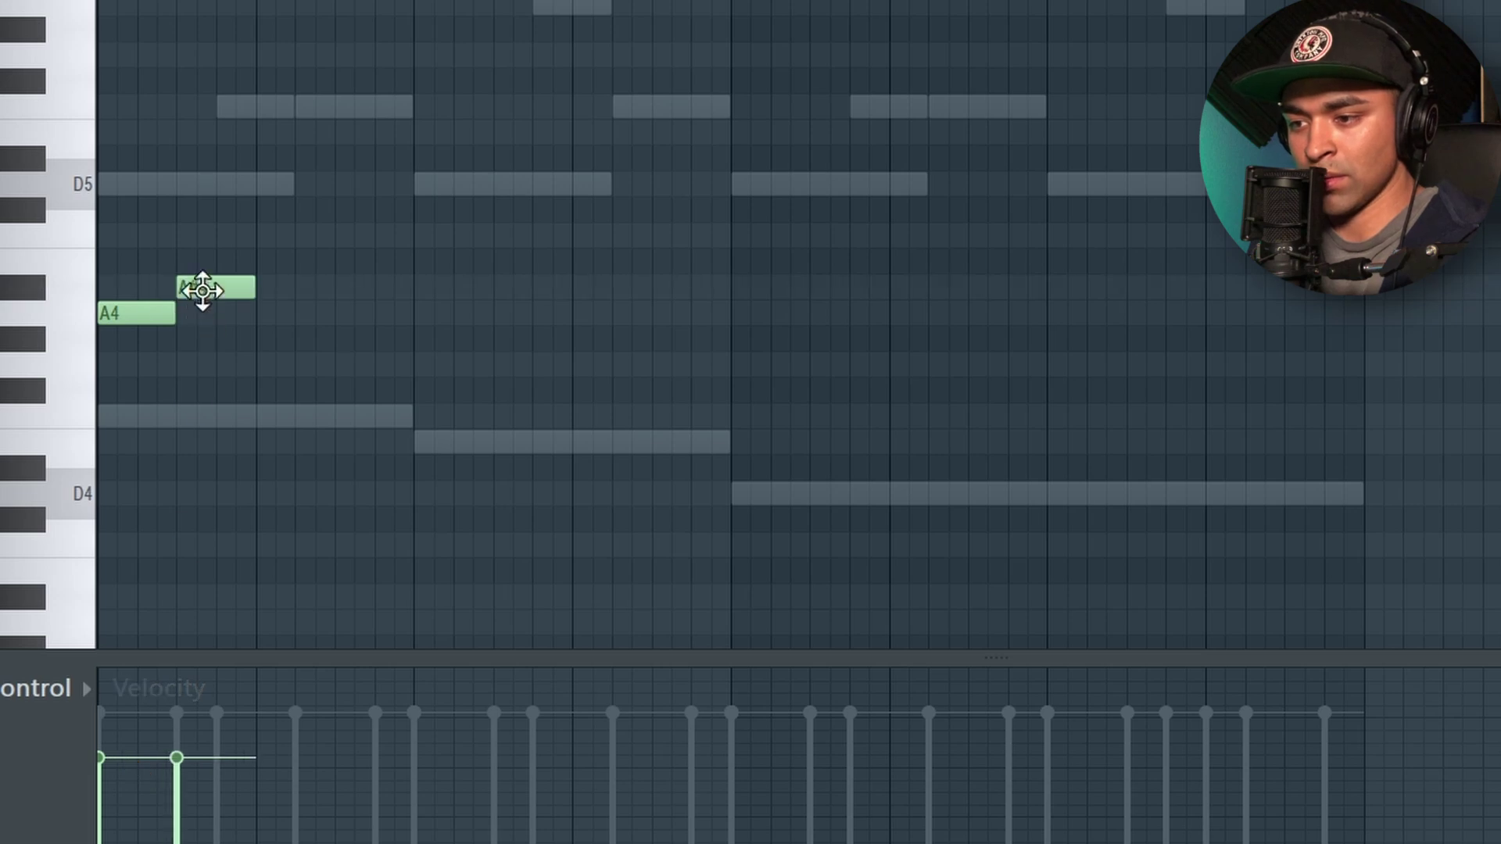
{"action": "left_click", "coordinate": [191, 261]}
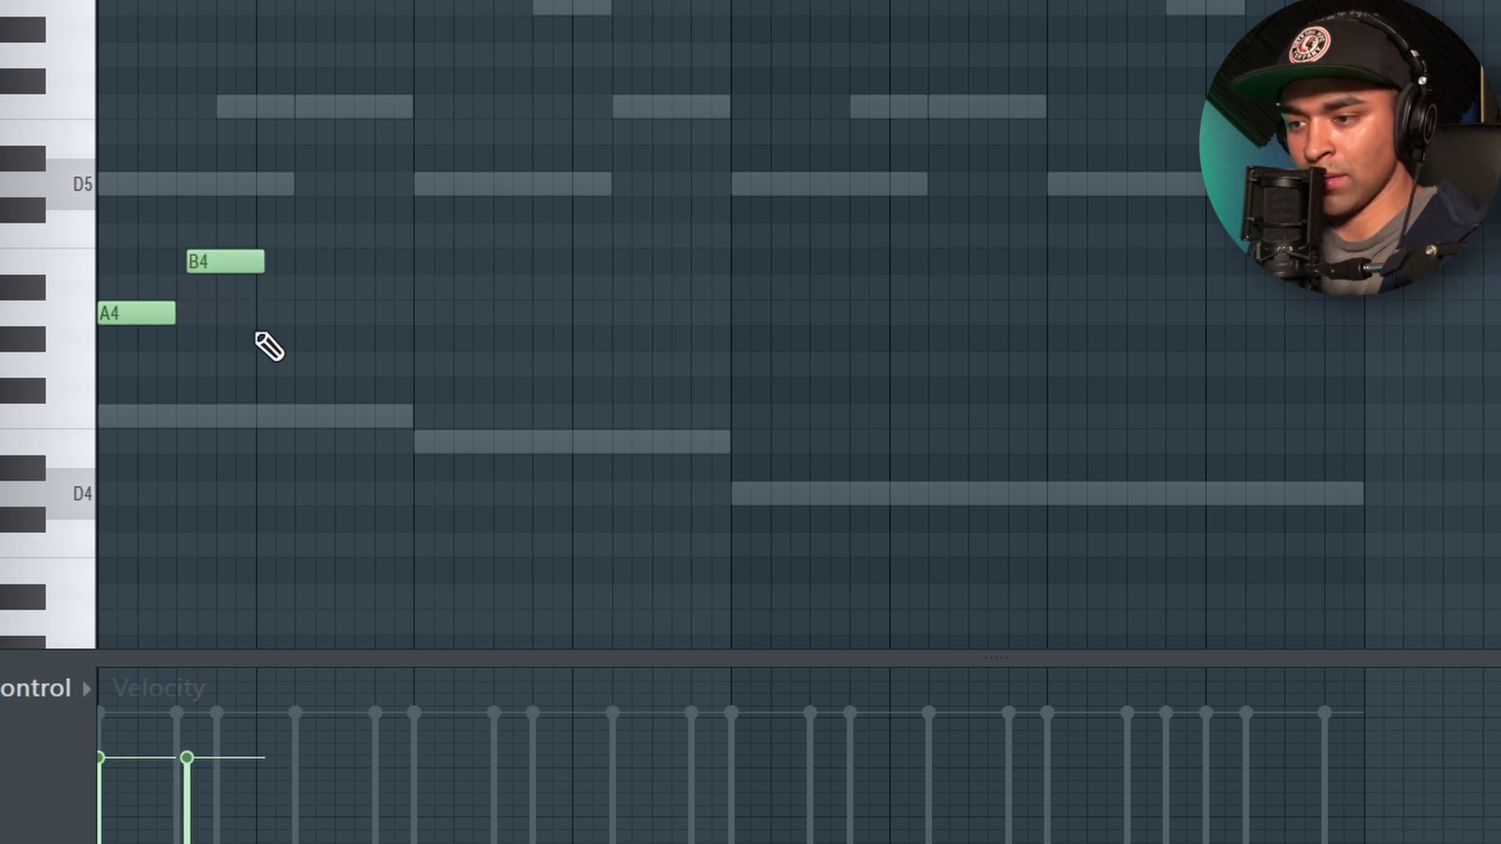
{"action": "left_click_drag", "start_coordinate": [223, 269], "coordinate": [215, 273]}
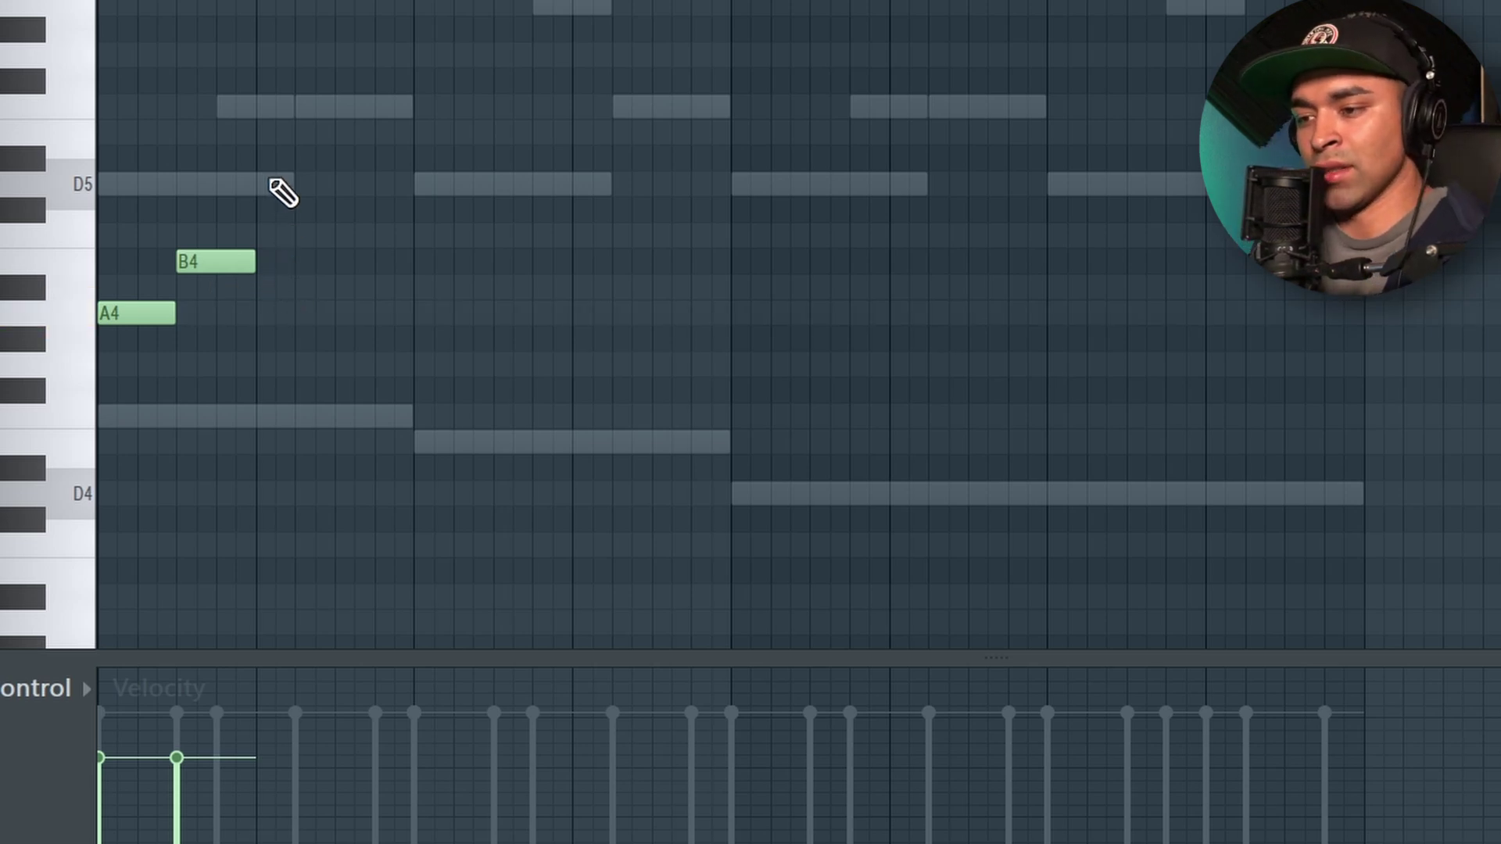
Audition the notes, shorten A4 to one beat, move B4 back to follow it directly, and restart playback.
{"action": "key", "text": "space"}
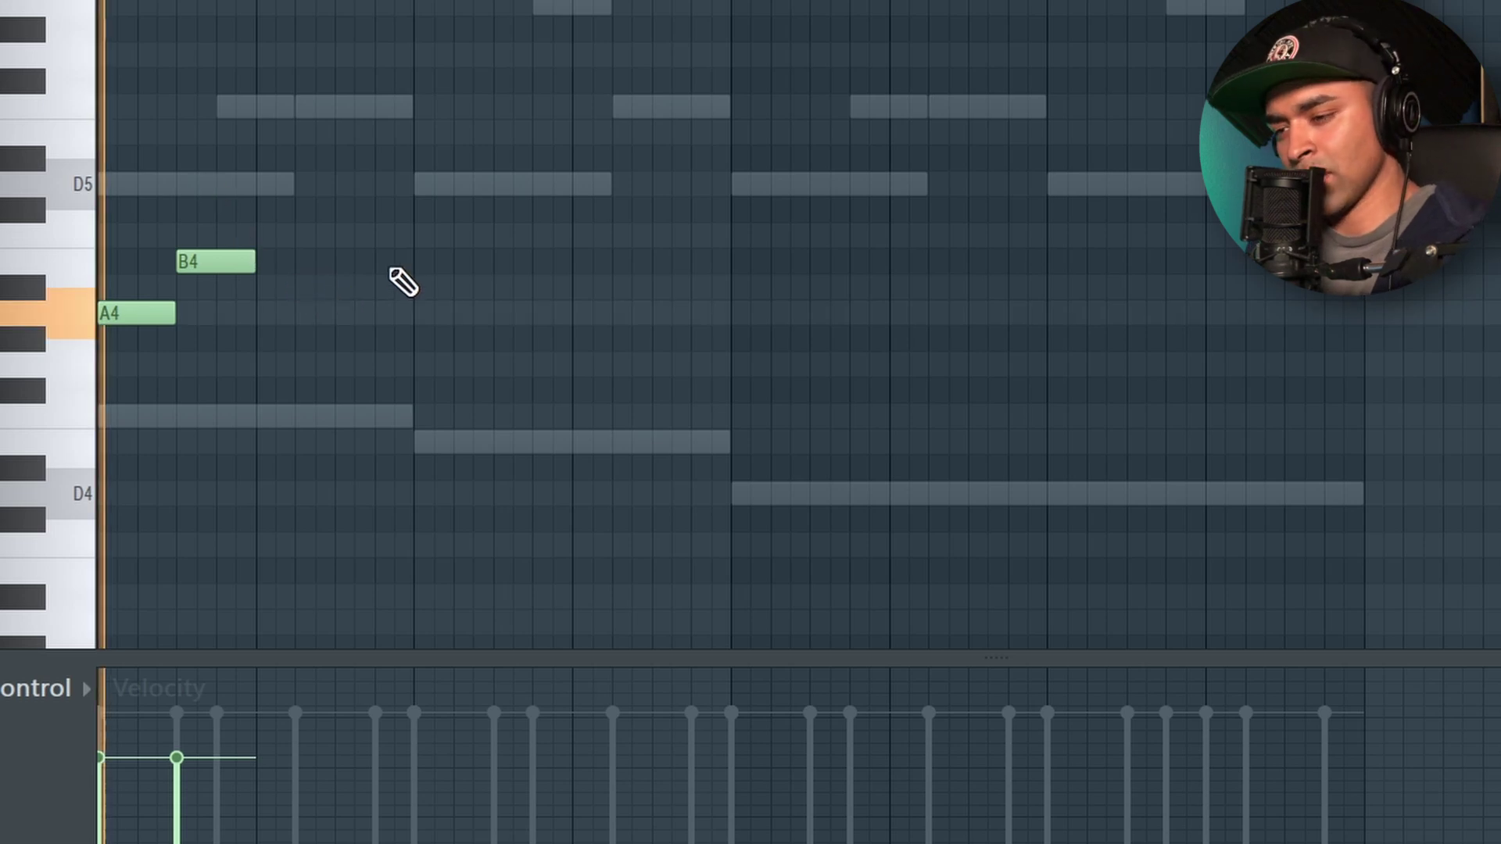
{"action": "key", "text": "space"}
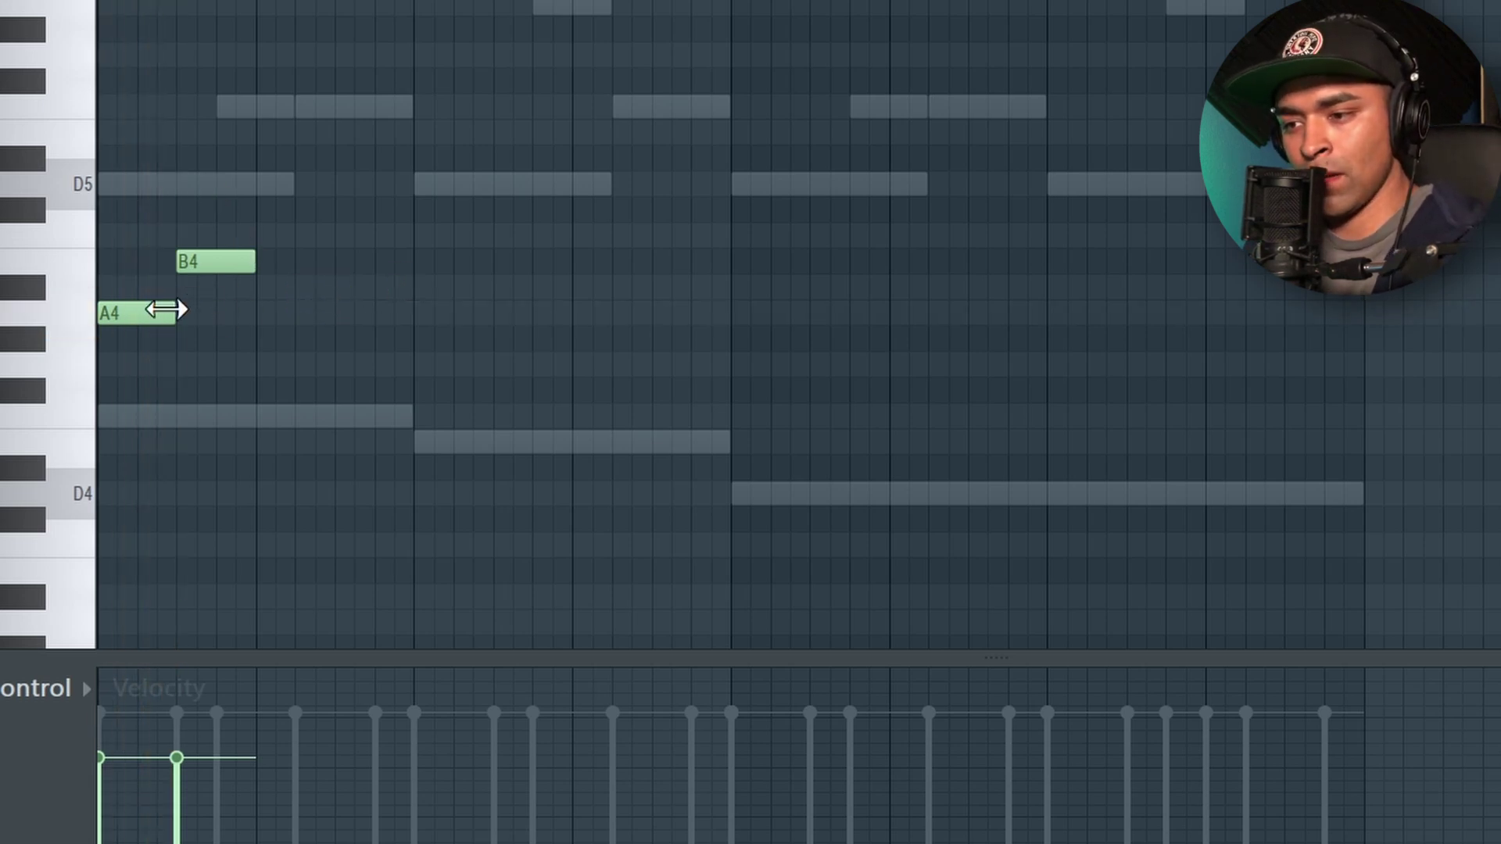
{"action": "left_click_drag", "start_coordinate": [204, 263], "coordinate": [184, 264]}
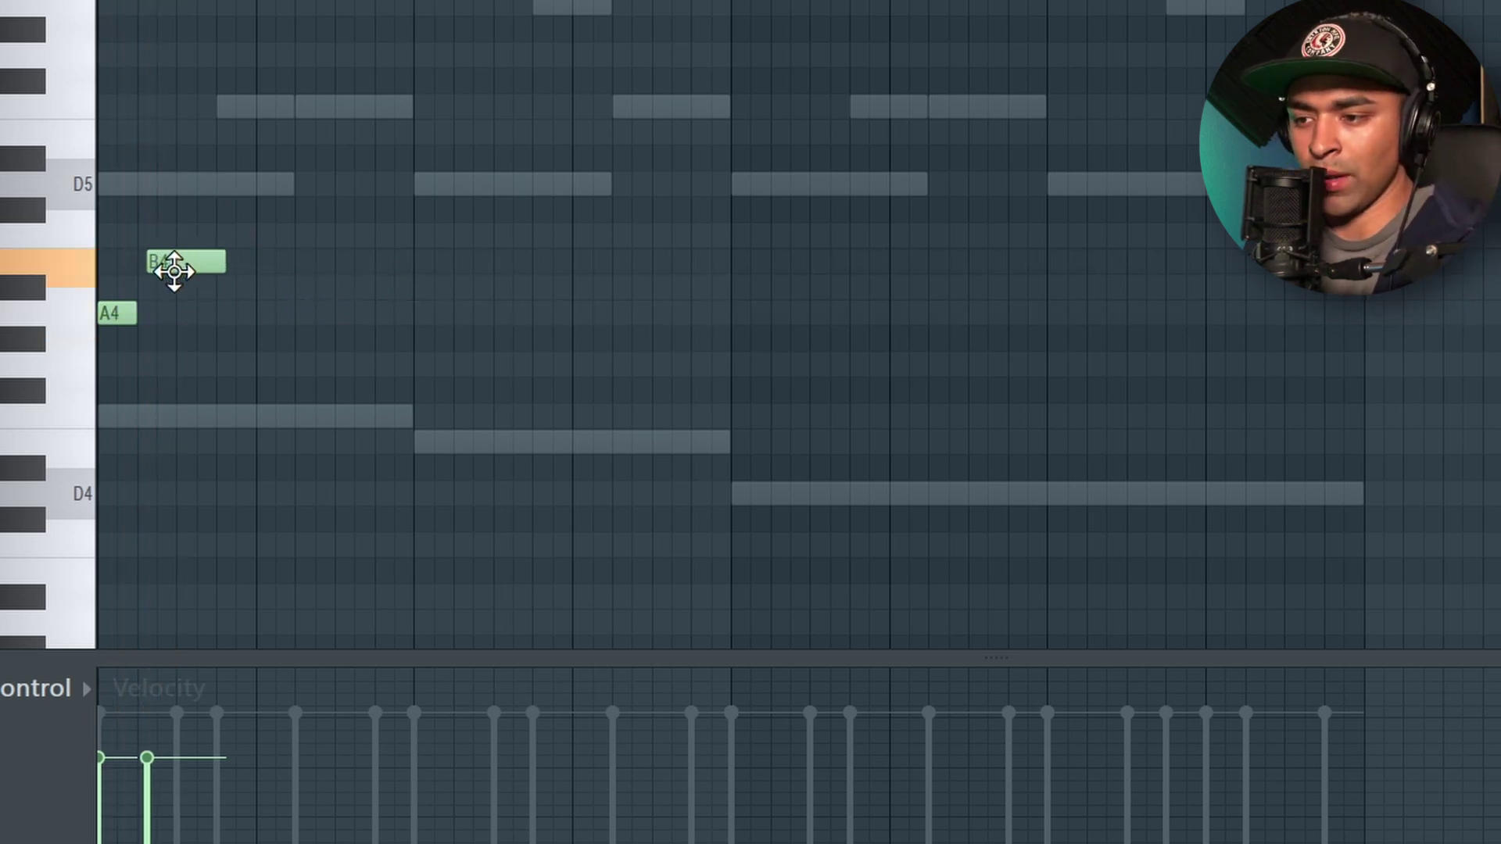
{"action": "key", "text": "space"}
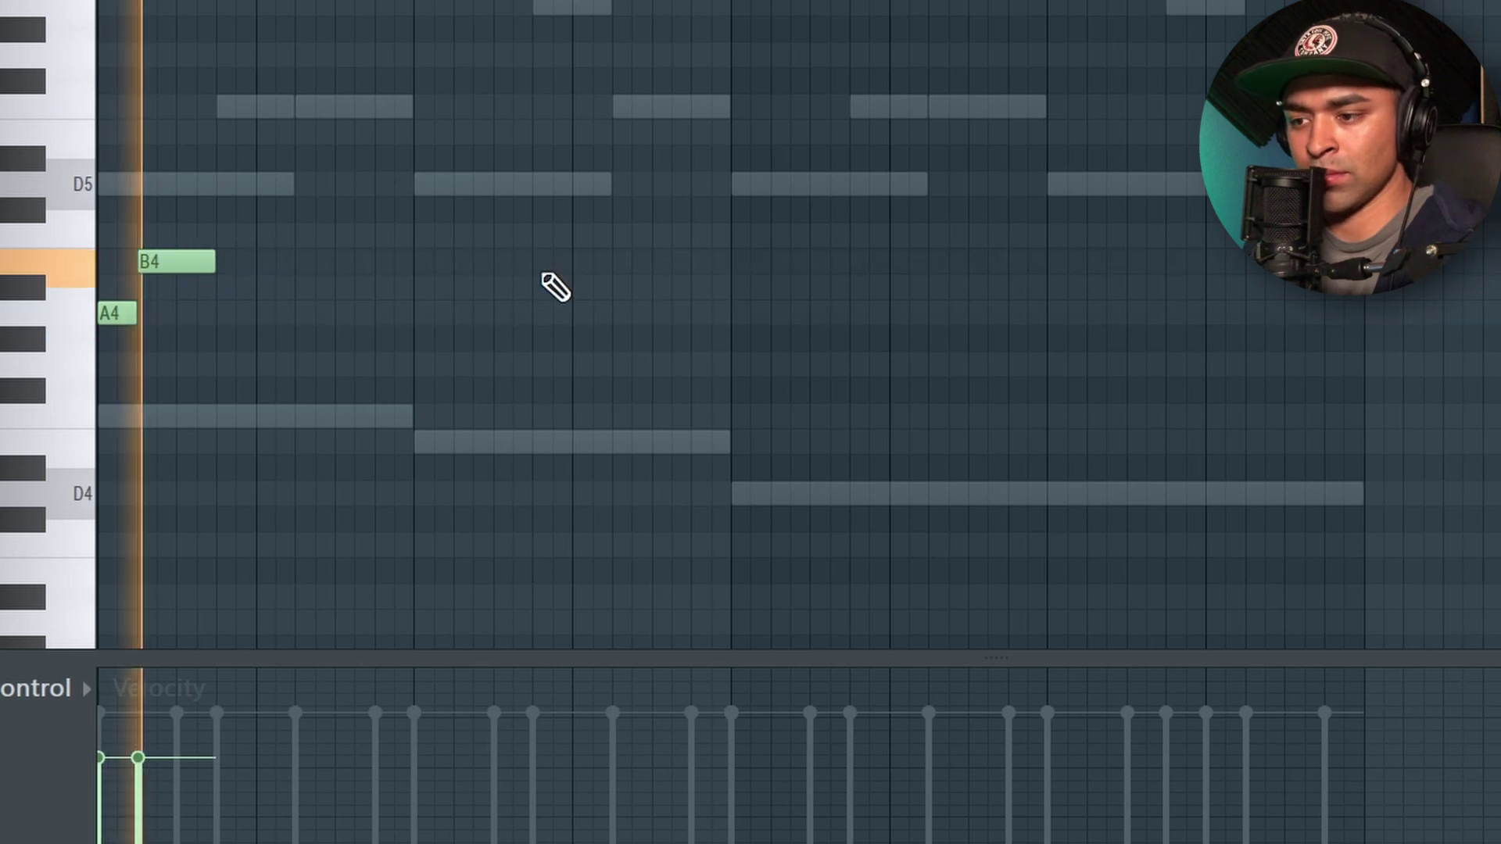
Copy the A4 and B4 pair to the start of bar 5.
{"action": "left_click_drag", "start_coordinate": [344, 373], "coordinate": [77, 188]}
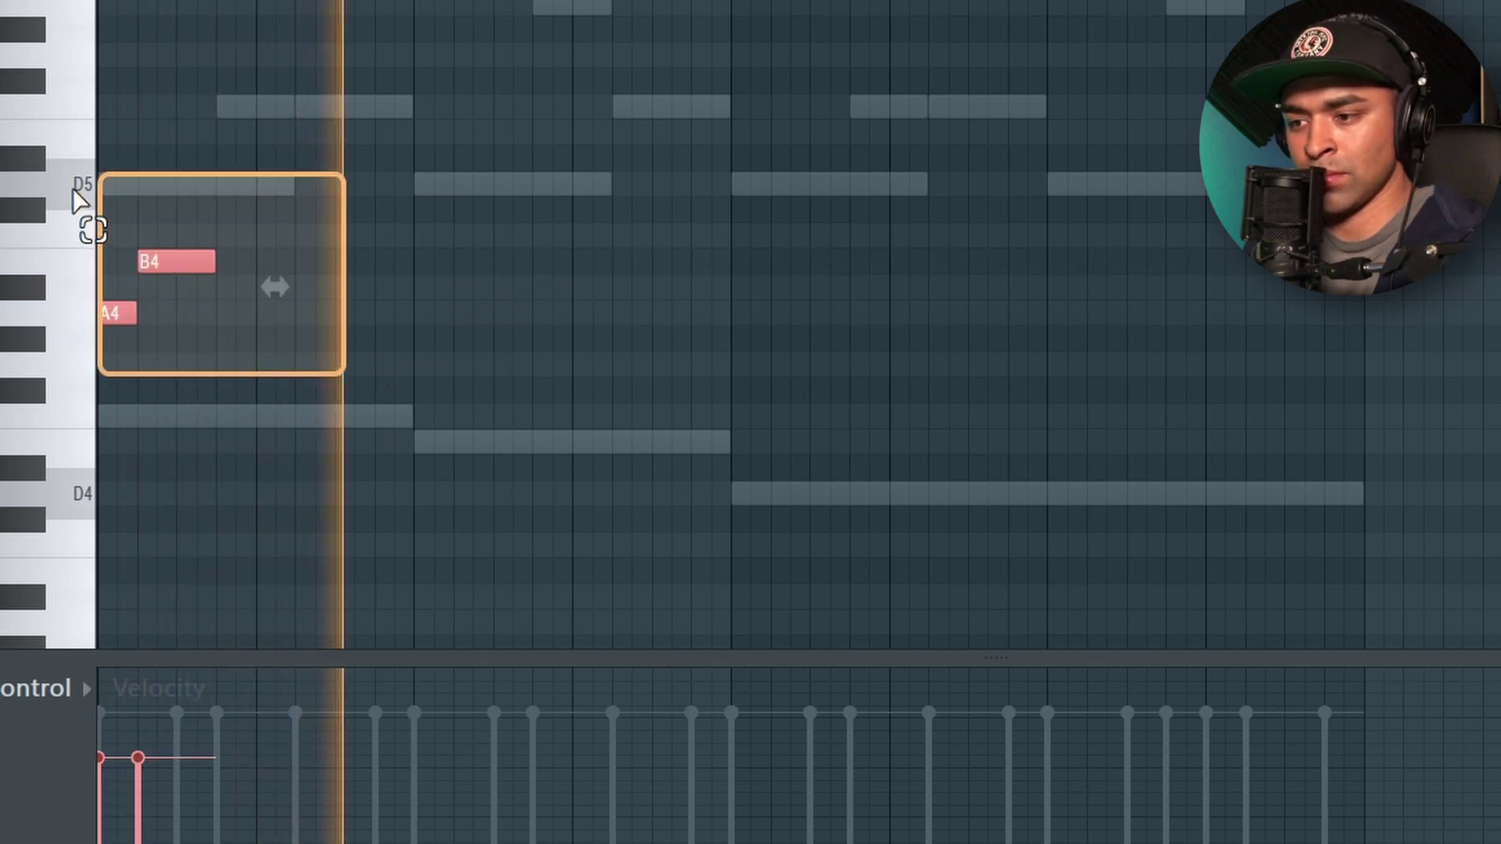
{"action": "left_click_drag", "start_coordinate": [161, 262], "coordinate": [784, 262]}
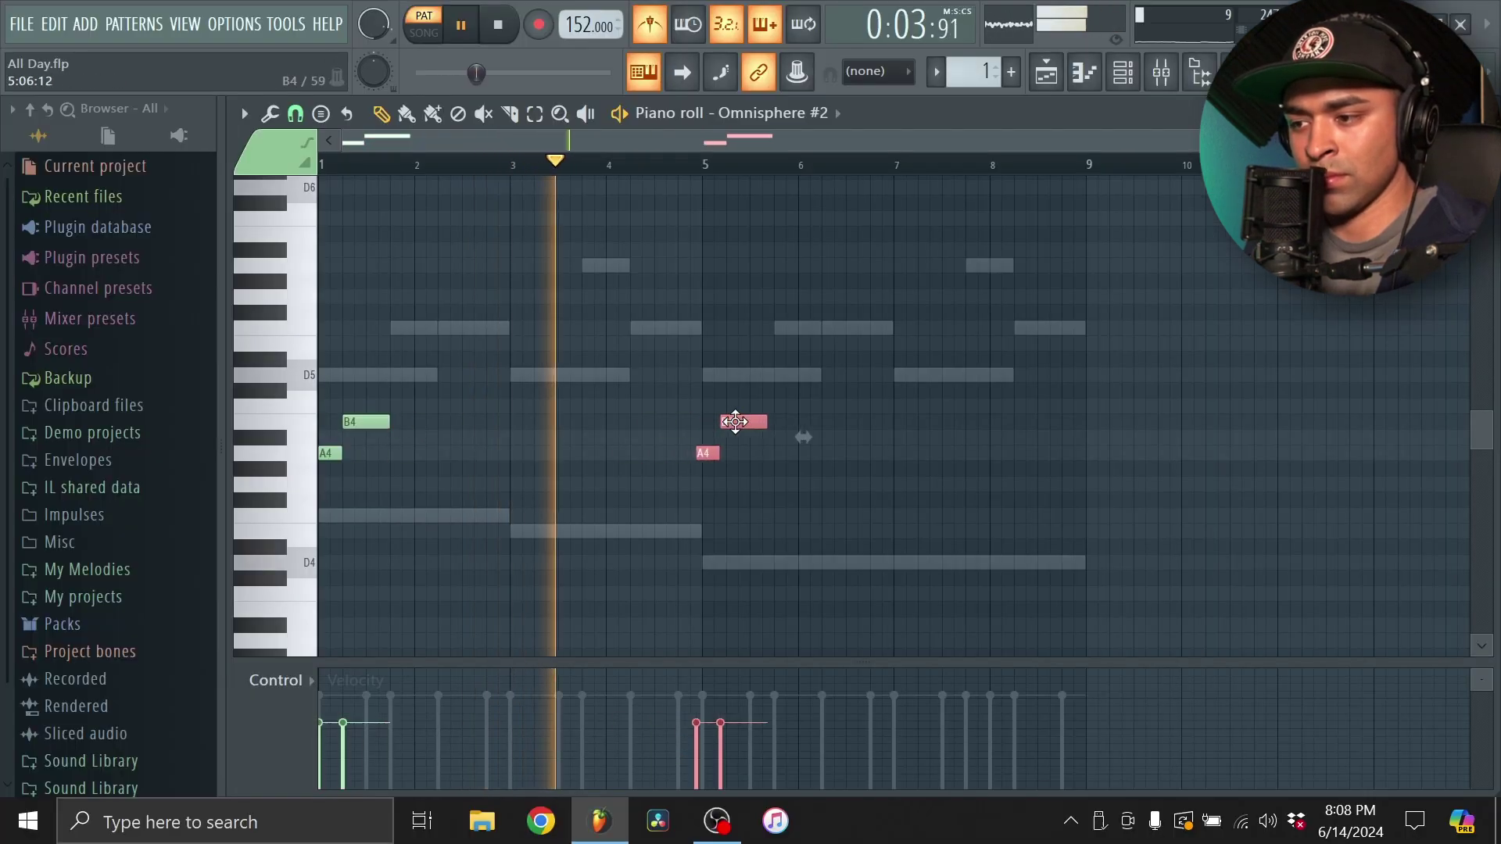
{"action": "left_click_drag", "start_coordinate": [735, 423], "coordinate": [744, 422]}
{"action": "left_click", "coordinate": [780, 182]}
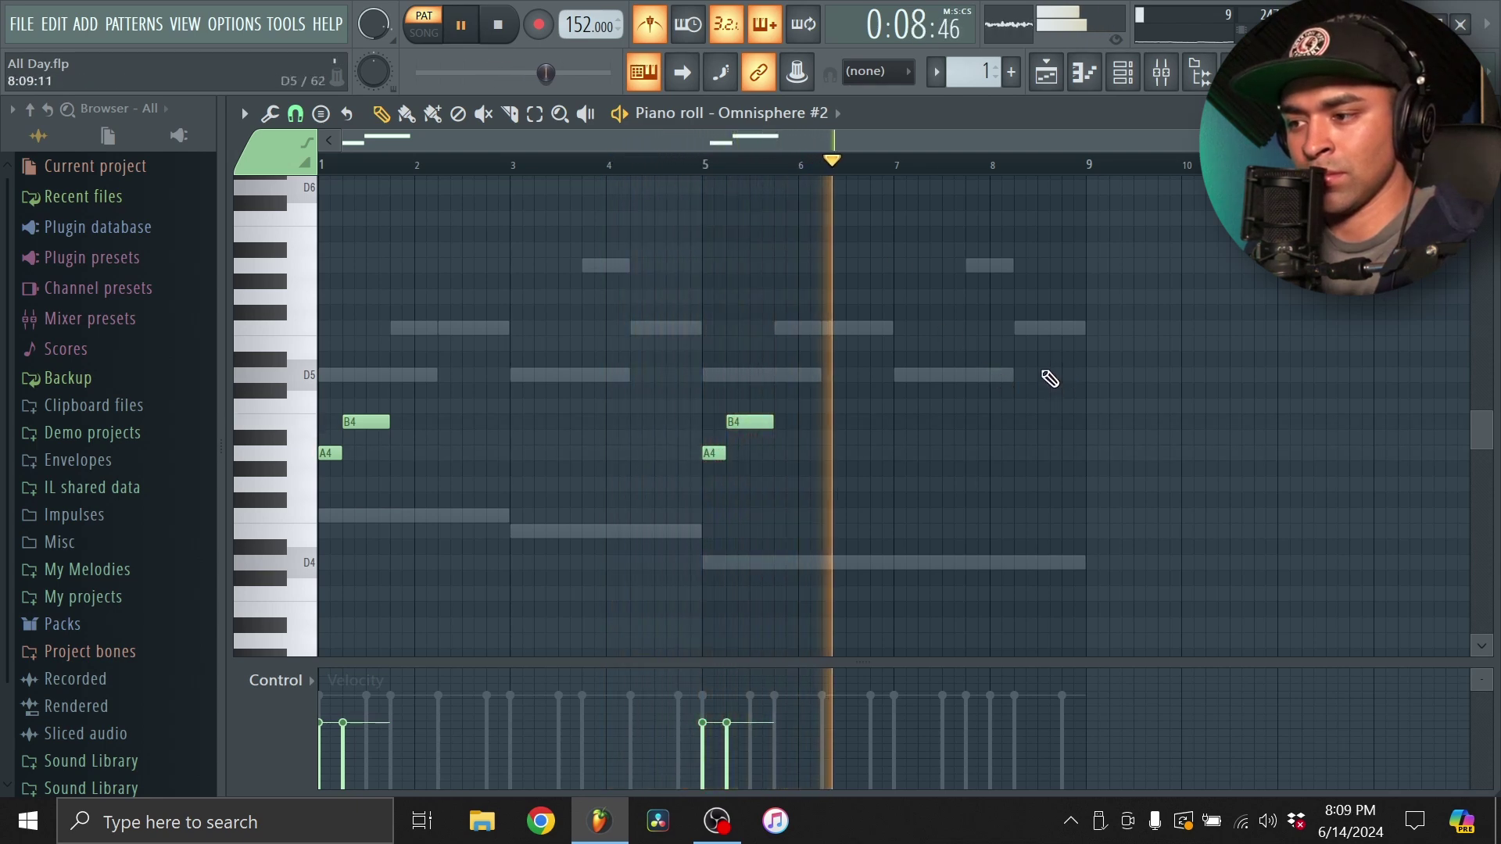
Move the copied note pair to the start of bar 7 one octave higher as A5 and B5, and stop playback.
{"action": "left_click_drag", "start_coordinate": [871, 536], "coordinate": [939, 232]}
{"action": "key", "text": "space"}
{"action": "left_click_drag", "start_coordinate": [939, 232], "coordinate": [940, 228]}
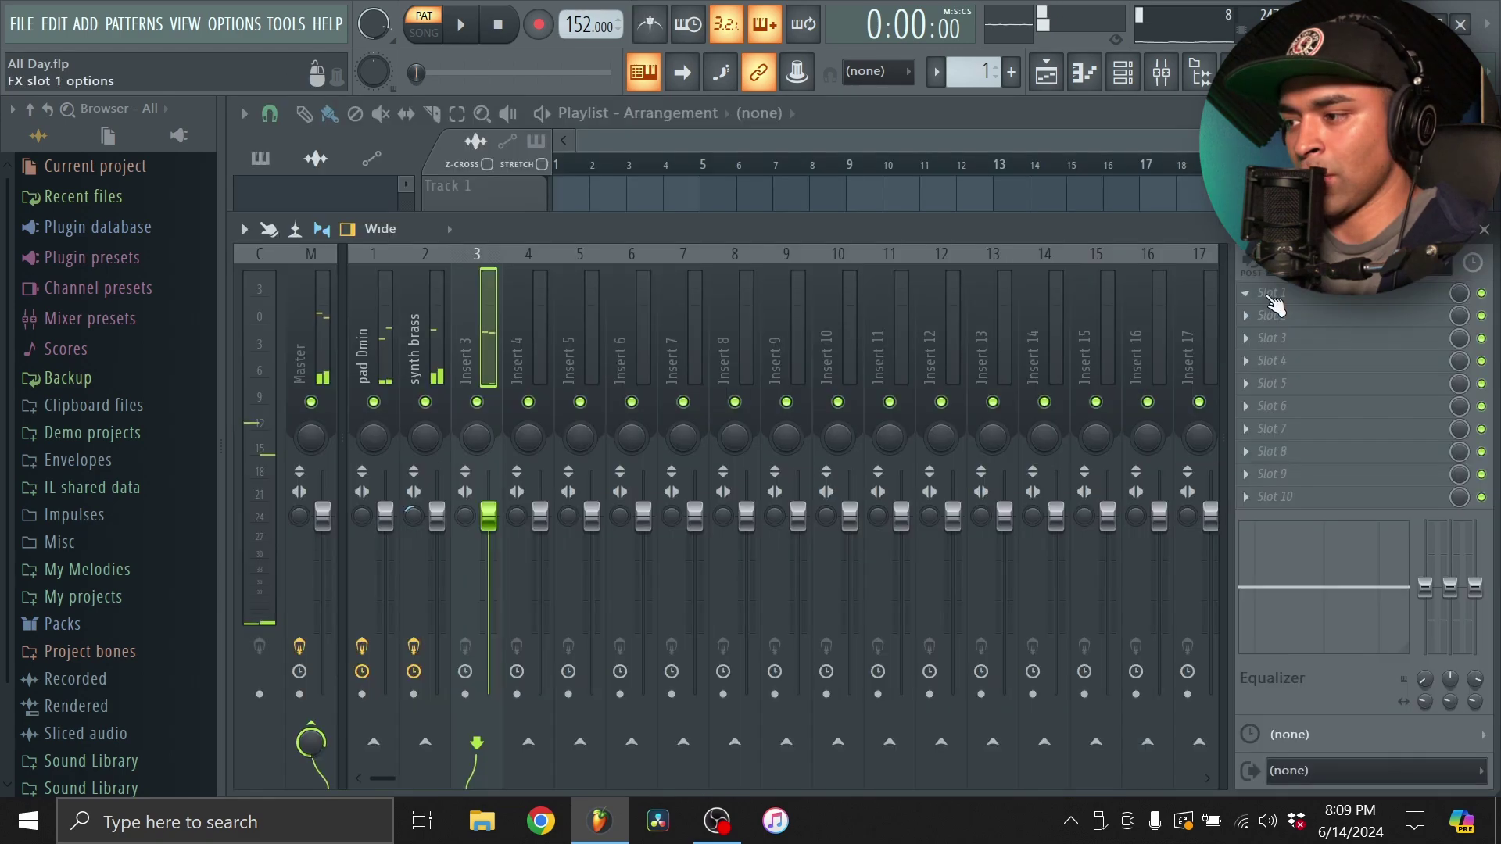
Load Fruity Delay 3 in the first effect slot of Insert 3, raise its delay time and lower the feedback cutoff.
{"action": "left_click", "coordinate": [1248, 294]}
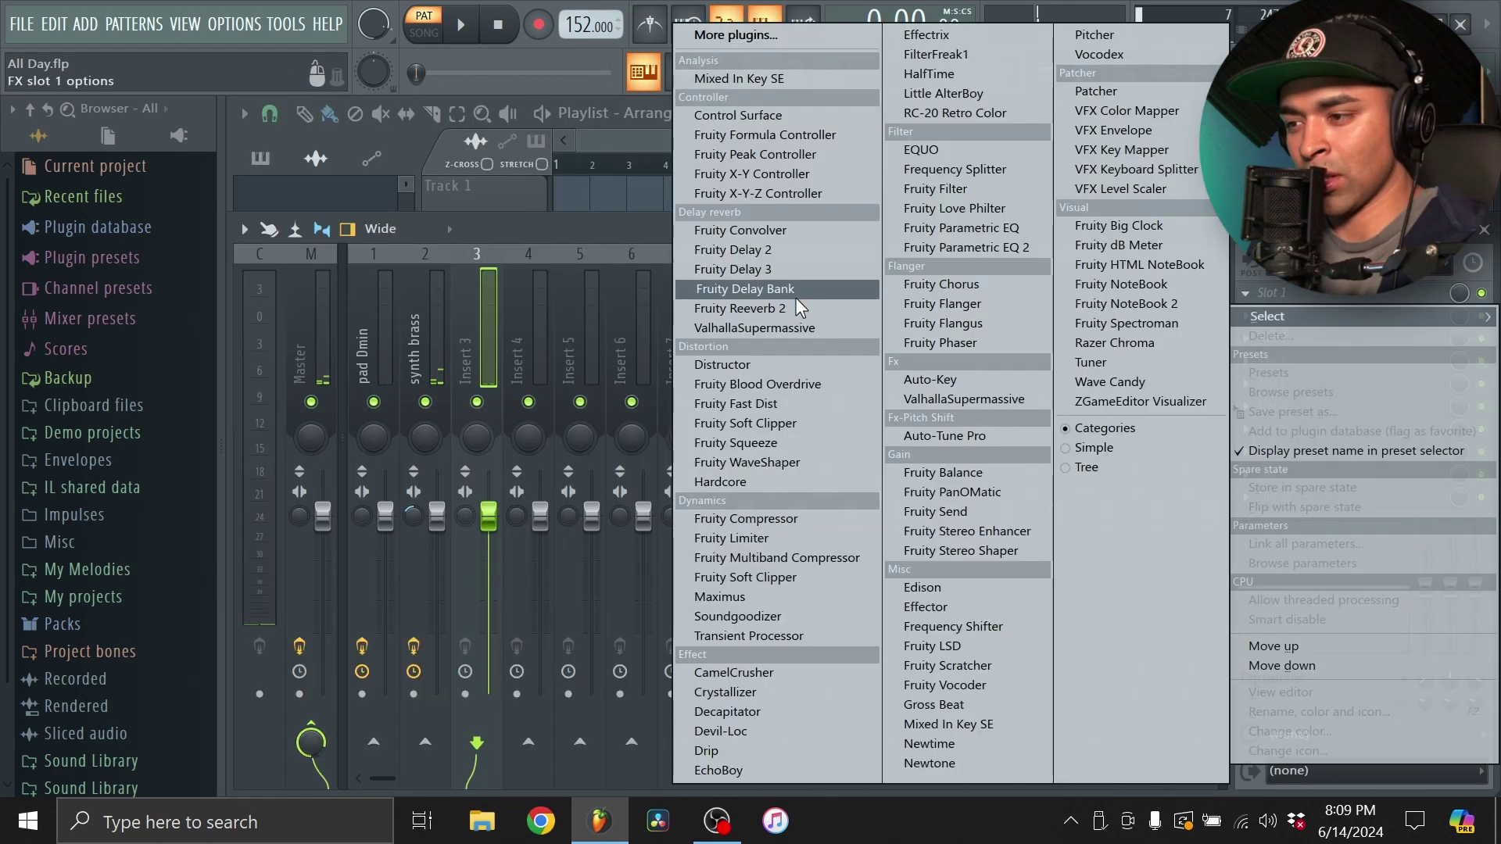
{"action": "left_click", "coordinate": [770, 270]}
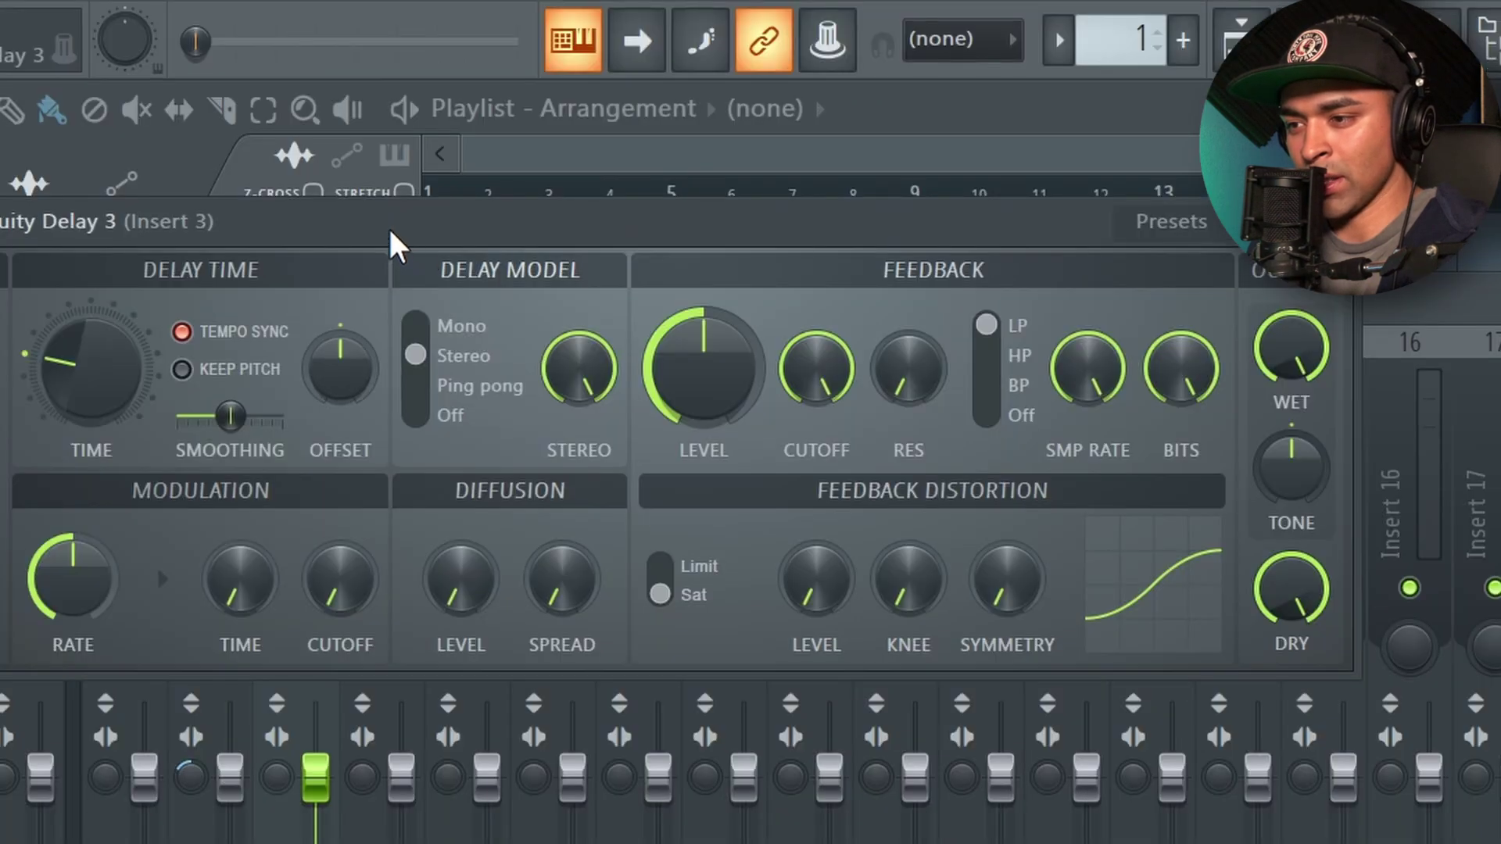
{"action": "left_click_drag", "start_coordinate": [535, 186], "coordinate": [623, 215]}
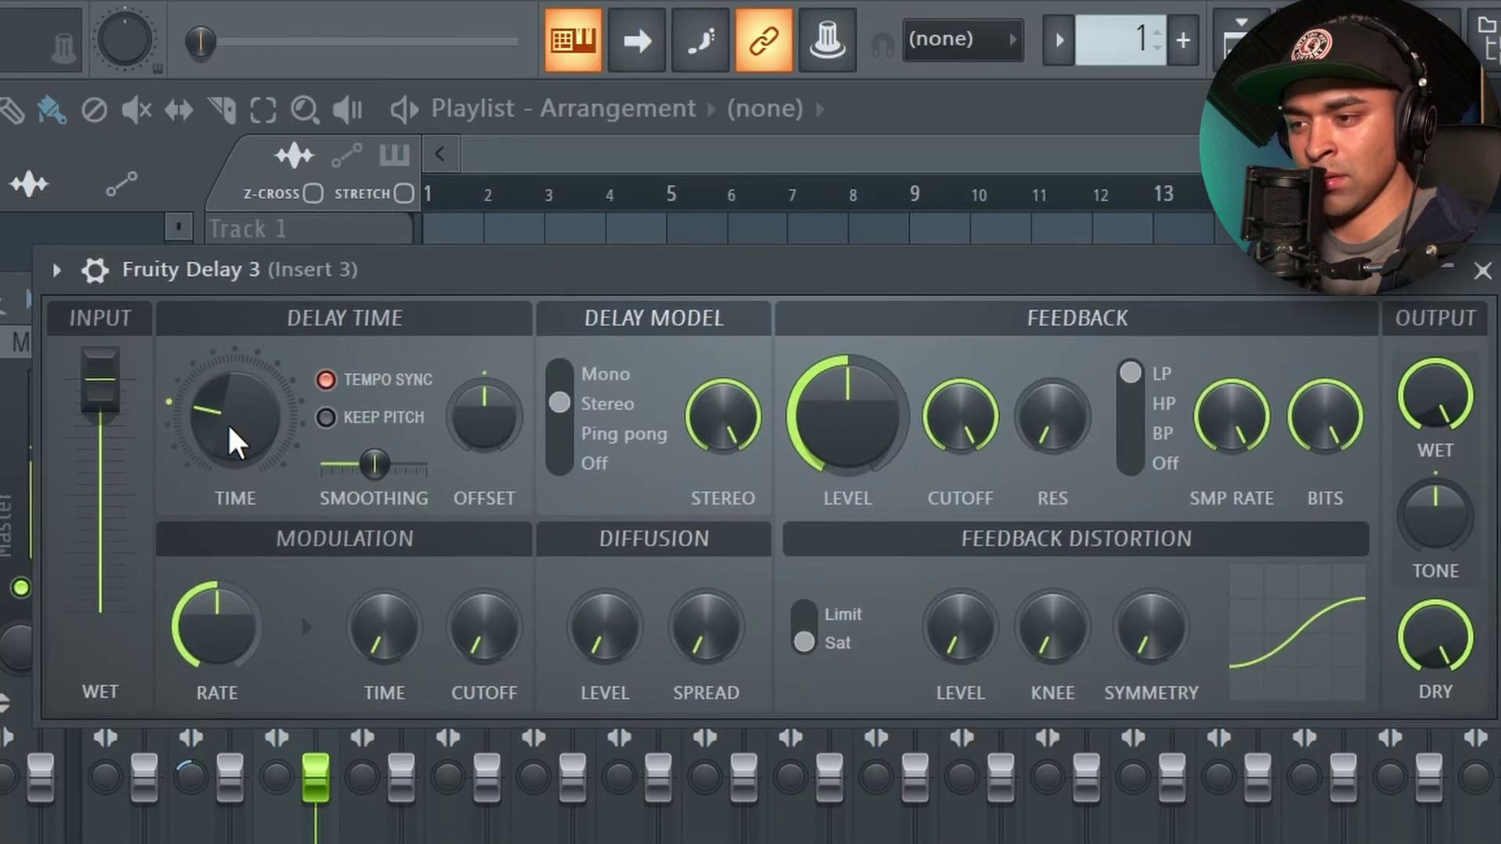
{"action": "left_click_drag", "start_coordinate": [232, 431], "coordinate": [241, 414]}
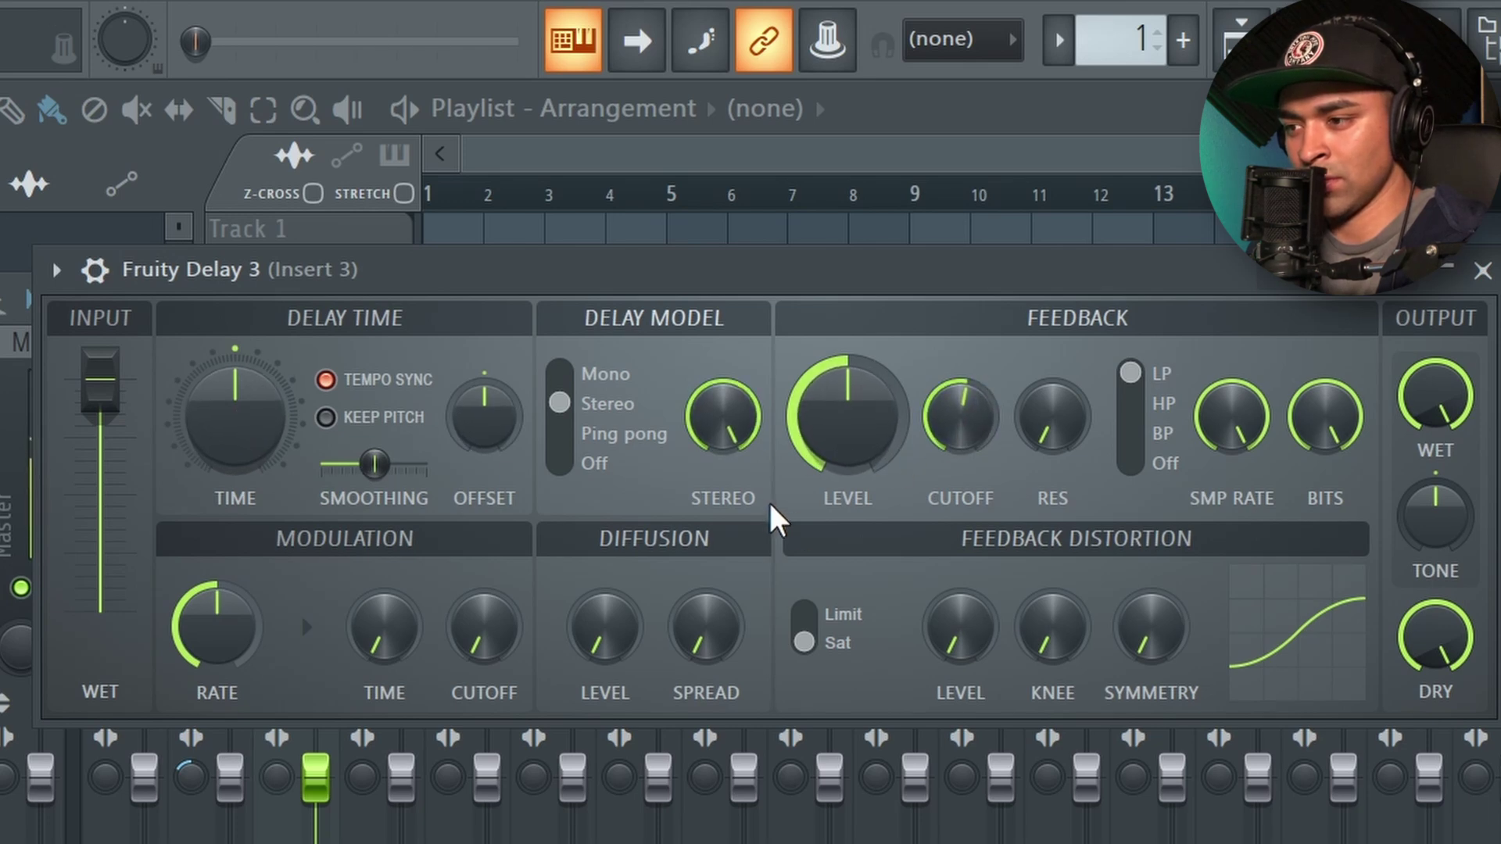
{"action": "left_click_drag", "start_coordinate": [208, 446], "coordinate": [208, 434]}
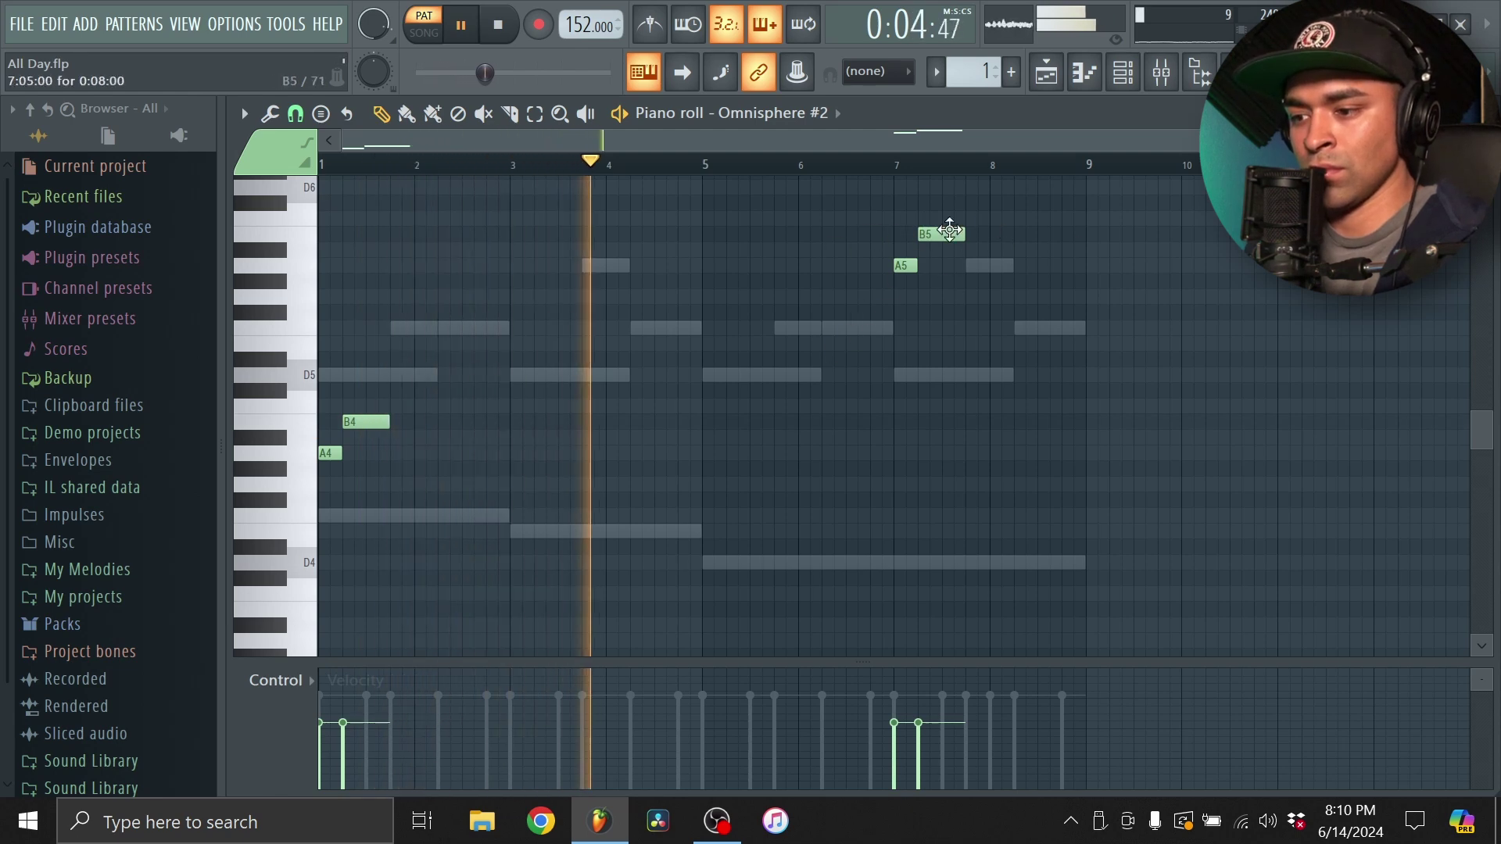
Add Fruity Parametric EQ 2 to Insert 3, cutting the lows with band 1 and the highs with band 7.
{"action": "key", "text": "F9"}
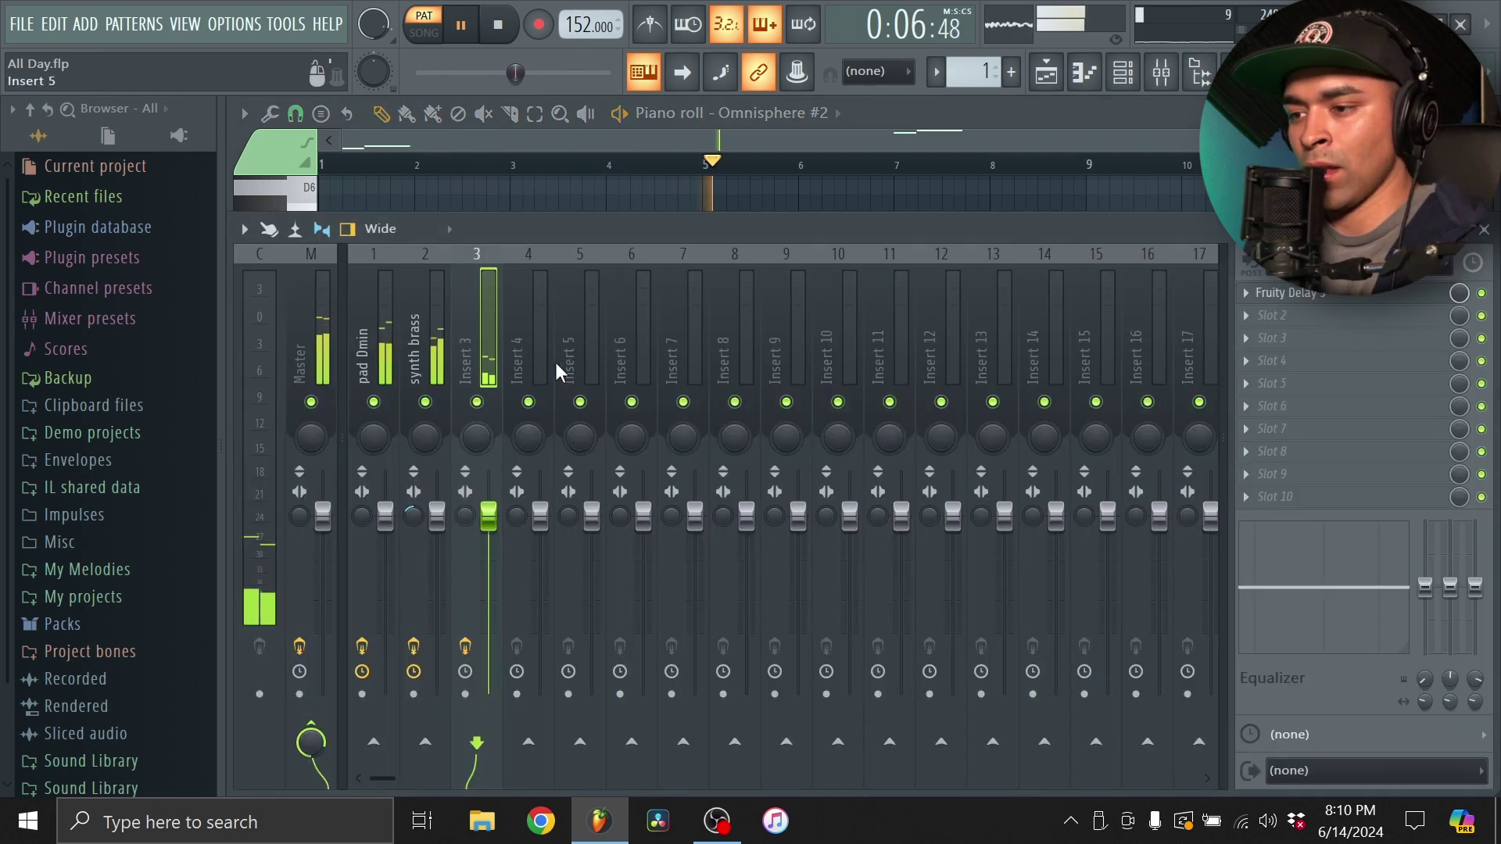
{"action": "left_click", "coordinate": [1306, 345]}
{"action": "left_click", "coordinate": [1020, 252]}
{"action": "left_click_drag", "start_coordinate": [405, 442], "coordinate": [487, 543]}
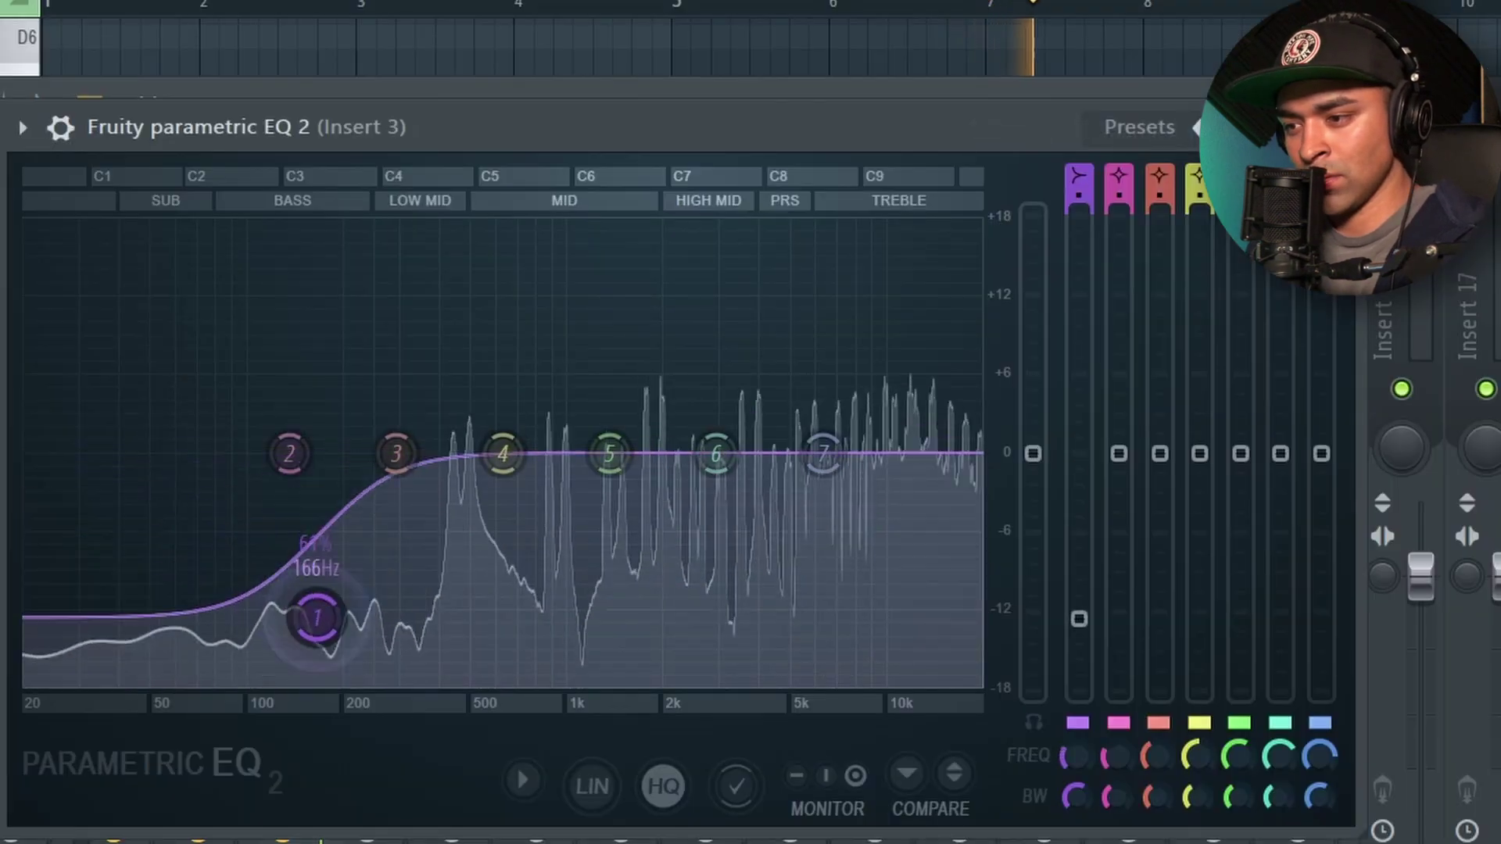
{"action": "left_click_drag", "start_coordinate": [317, 618], "coordinate": [460, 682]}
{"action": "left_click_drag", "start_coordinate": [822, 453], "coordinate": [735, 684]}
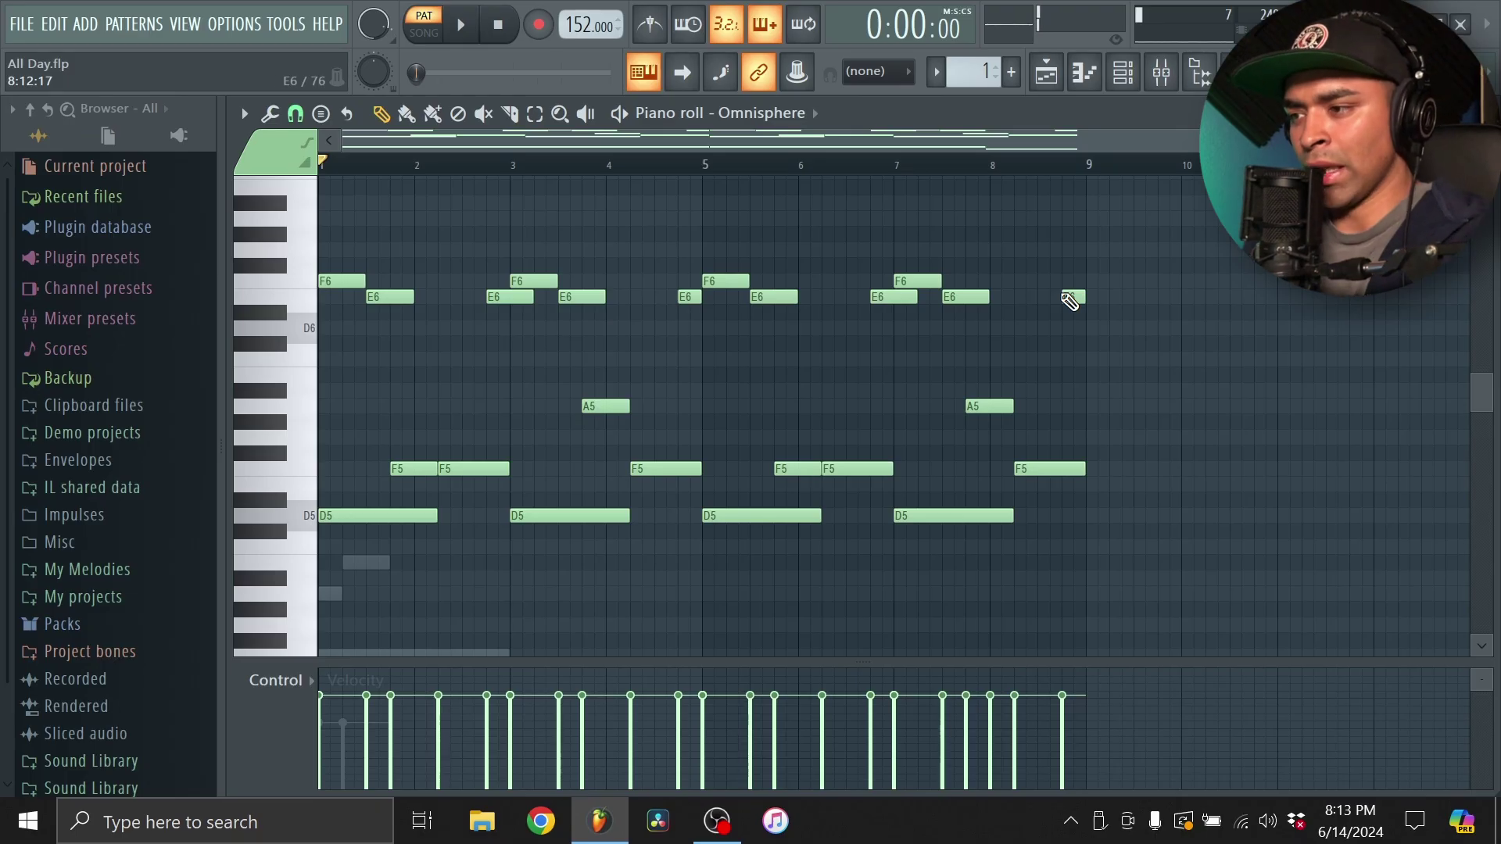
Add HalfTime to the second effect slot of the pad Dmin track, close its window, and play the pattern.
{"action": "left_click", "coordinate": [1084, 71]}
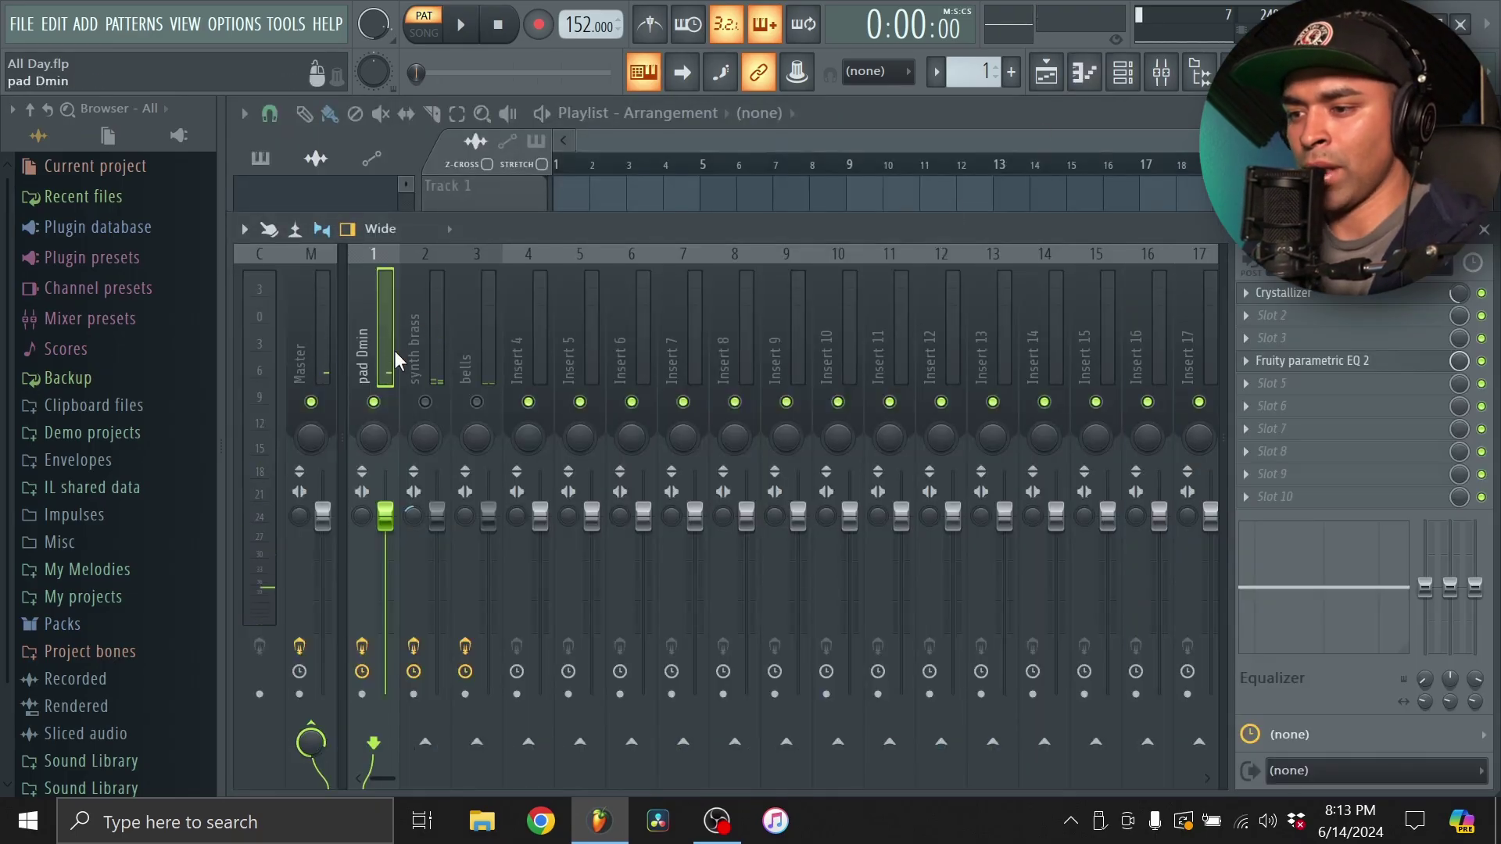
{"action": "left_click", "coordinate": [1281, 318]}
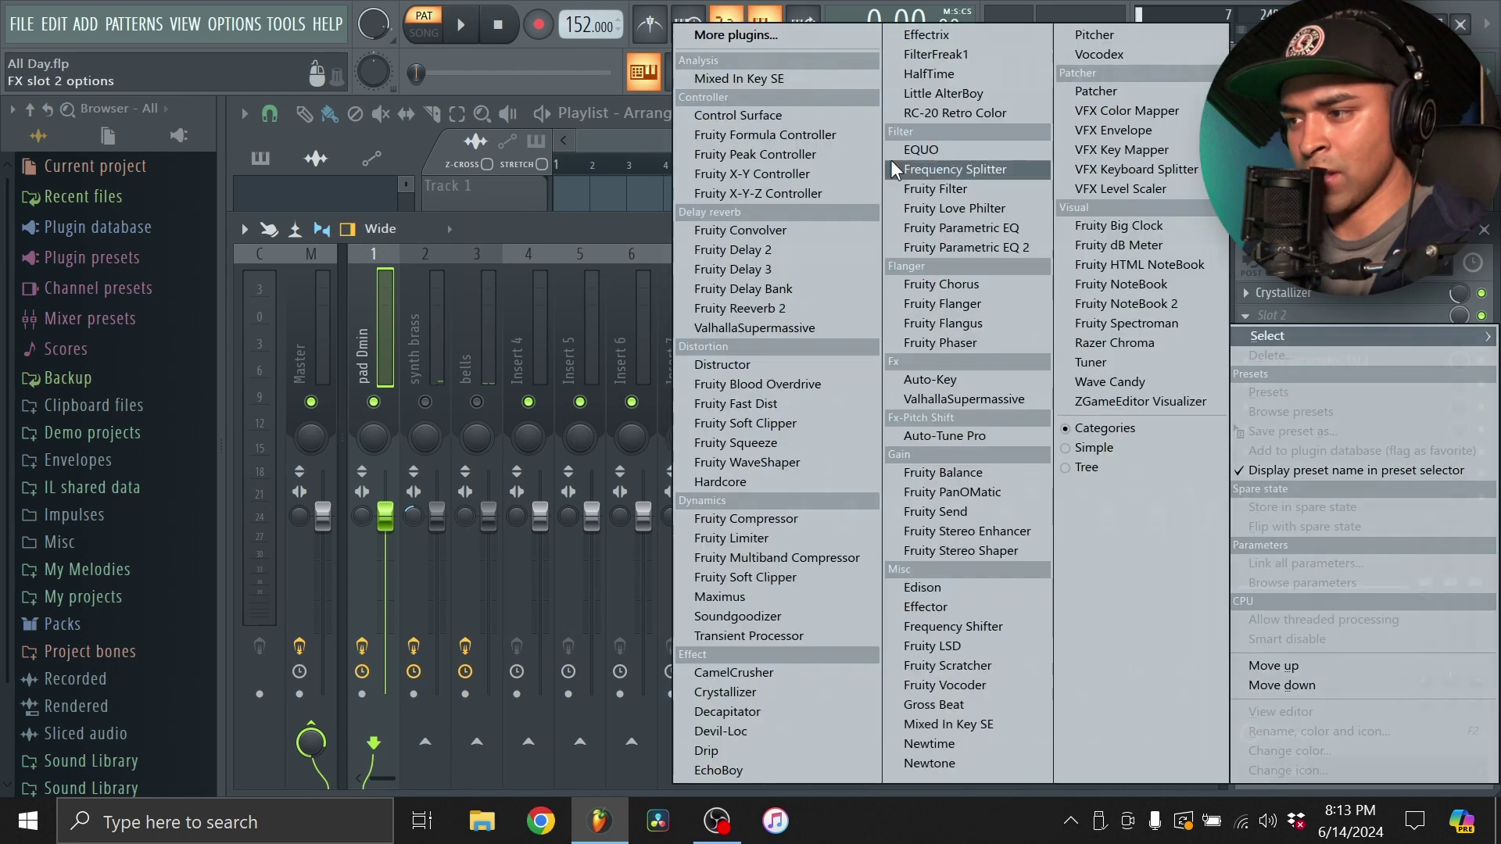
{"action": "left_click", "coordinate": [963, 74]}
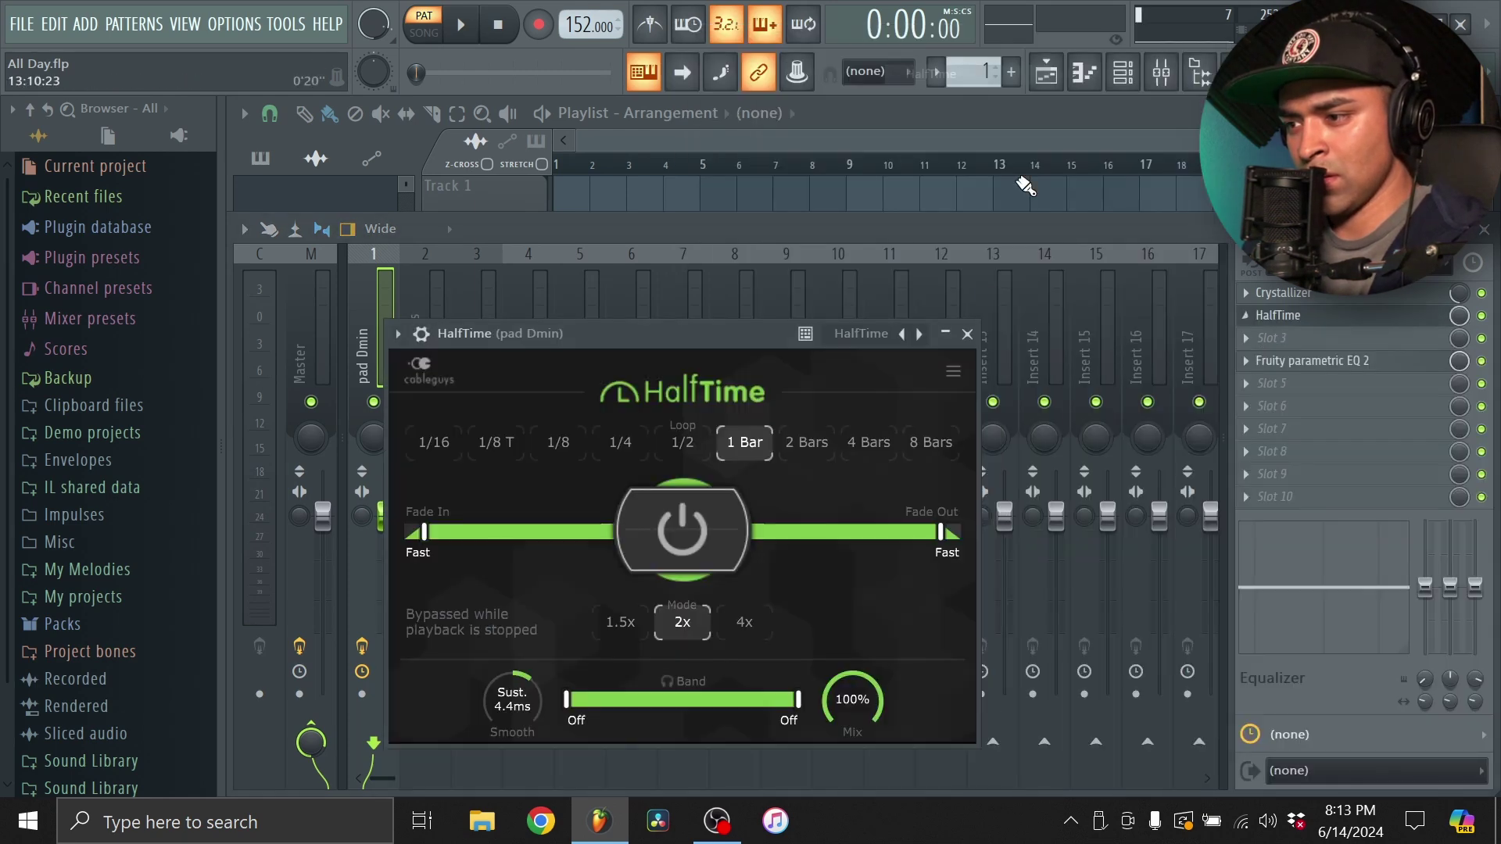
{"action": "left_click", "coordinate": [967, 334]}
{"action": "key", "text": "space"}
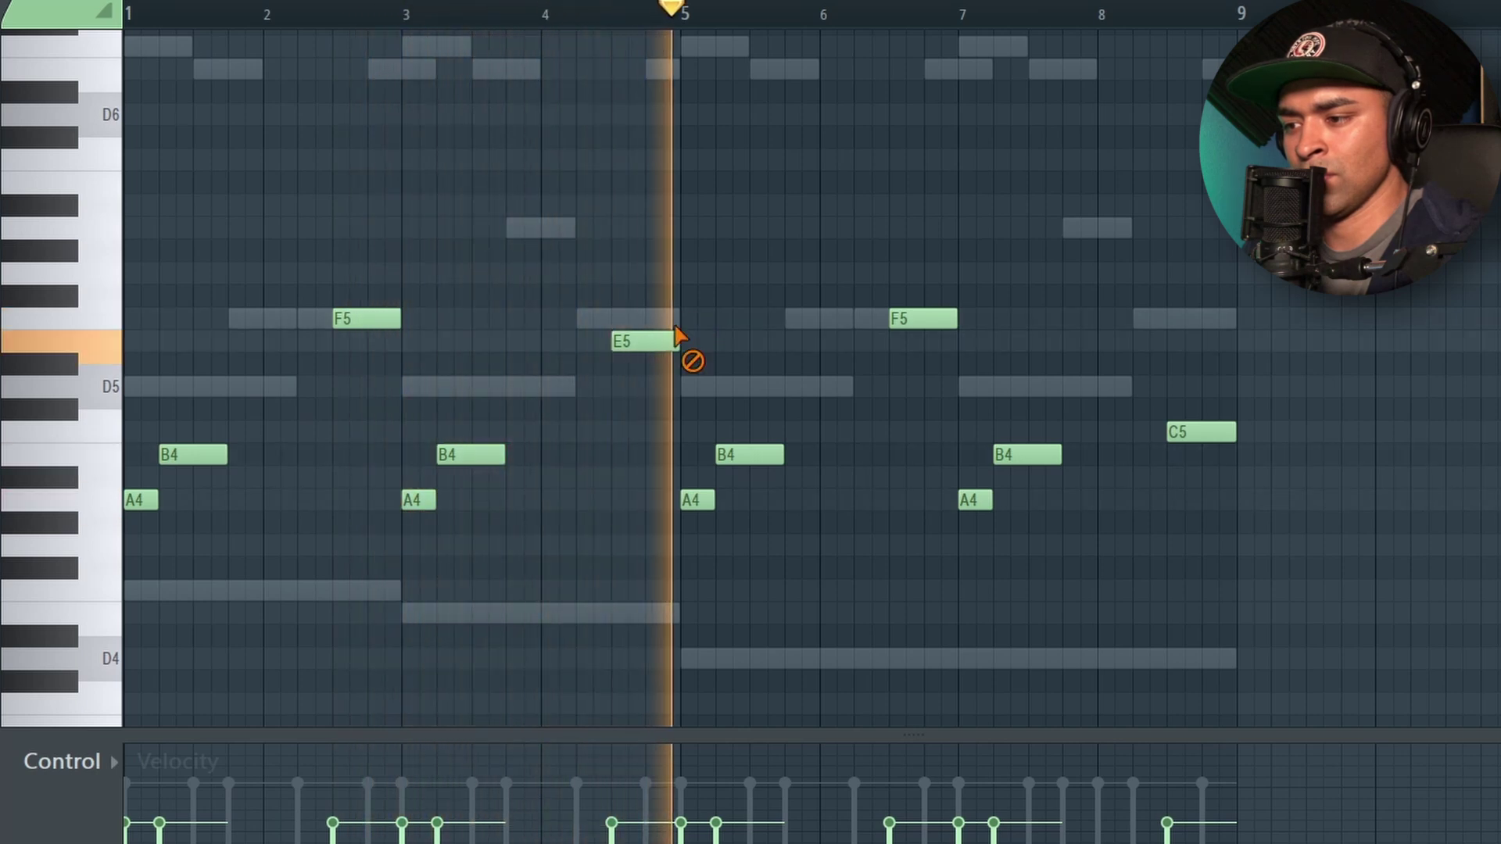
Replace the E5 at the end of bar 4 with C5 and delete both F5 notes in the Omnisphere #2 part.
{"action": "right_click", "coordinate": [674, 342]}
{"action": "left_click", "coordinate": [624, 433]}
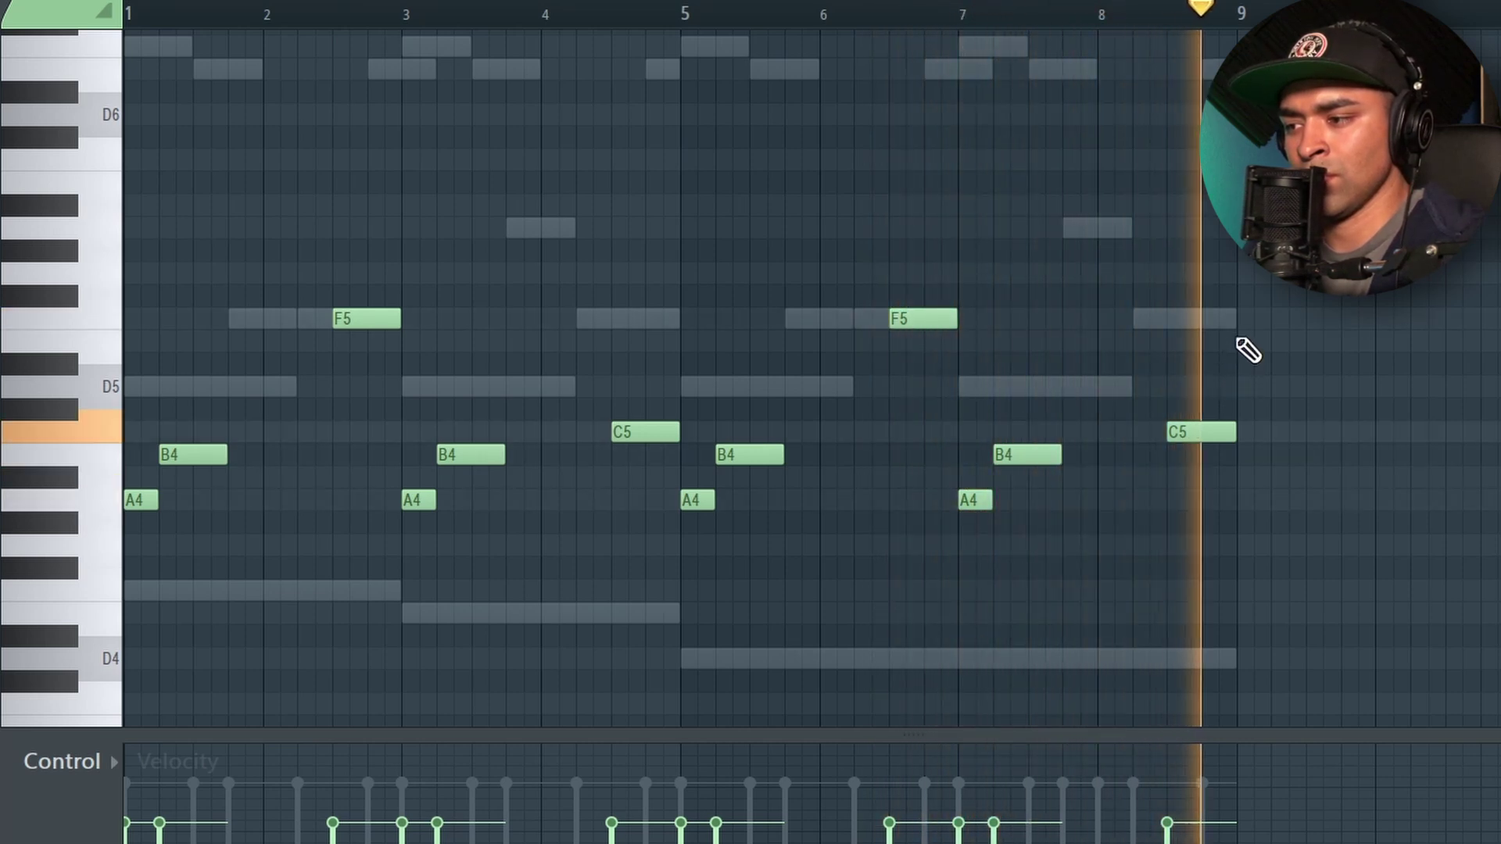
{"action": "right_click", "coordinate": [366, 318]}
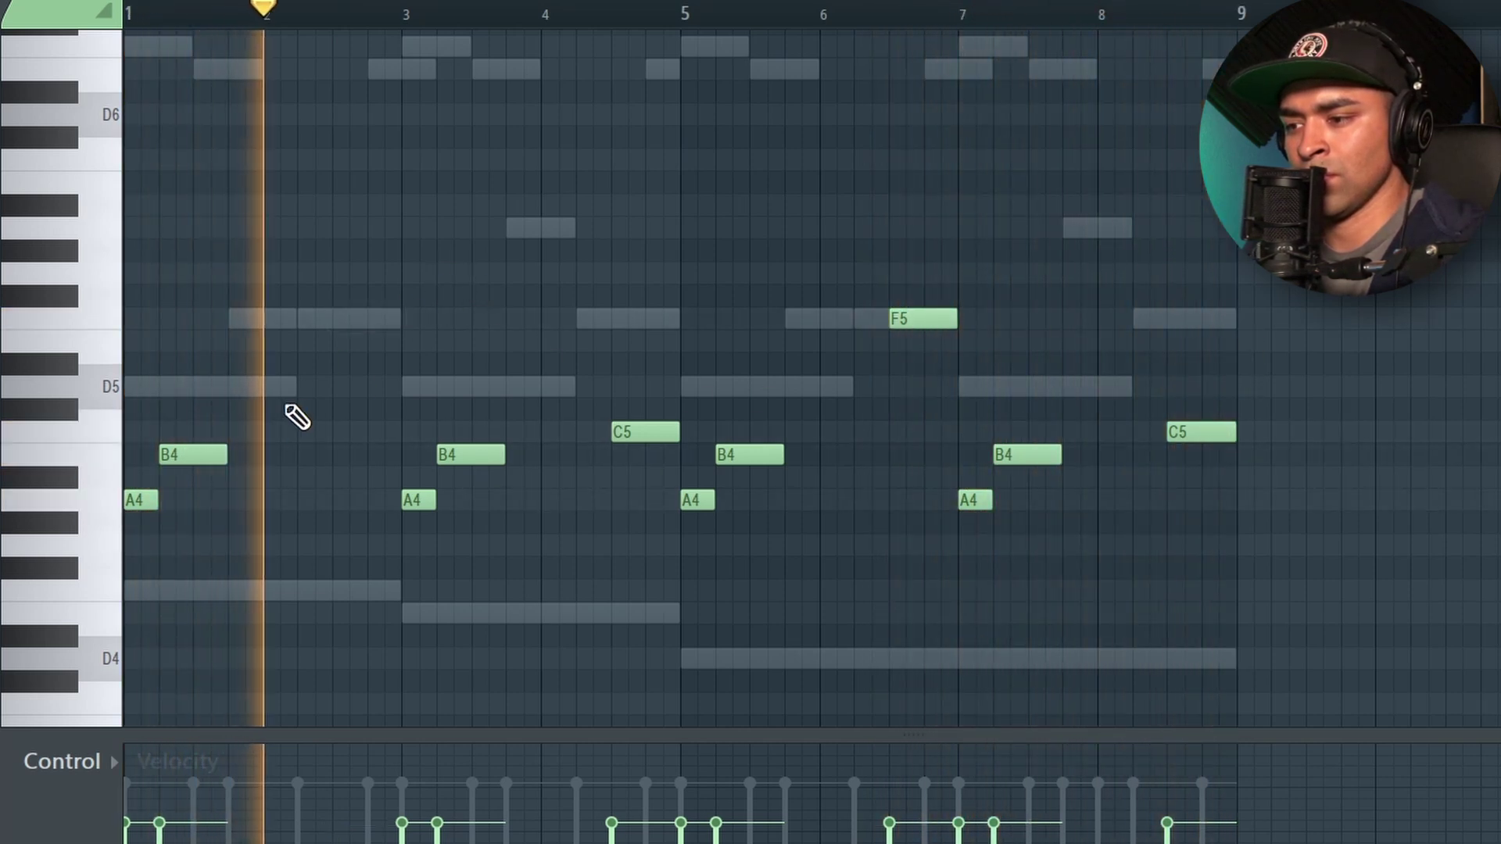
{"action": "right_click", "coordinate": [938, 321]}
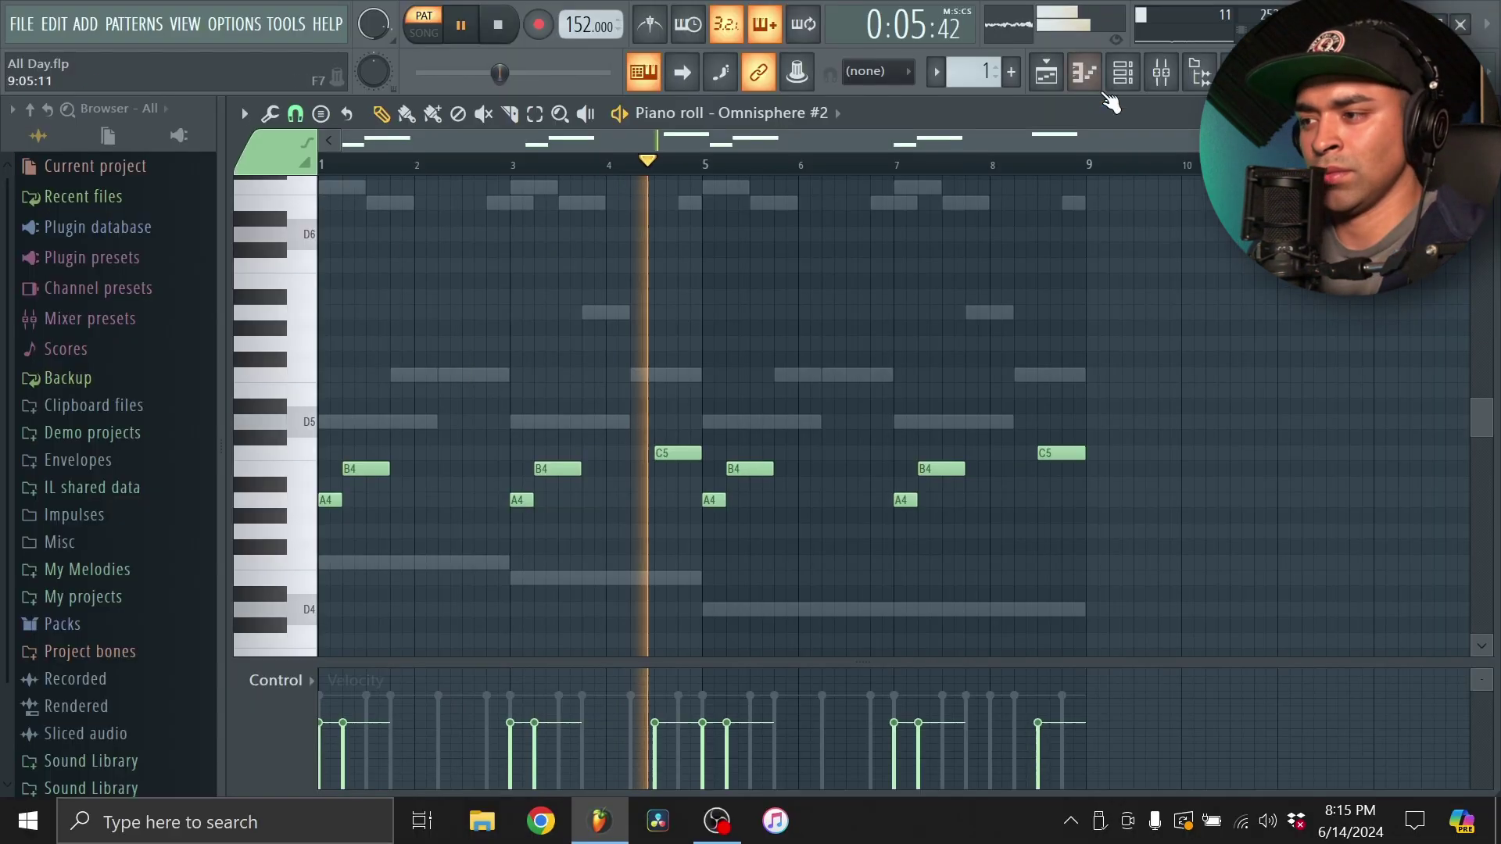
{"action": "left_click", "coordinate": [1088, 77]}
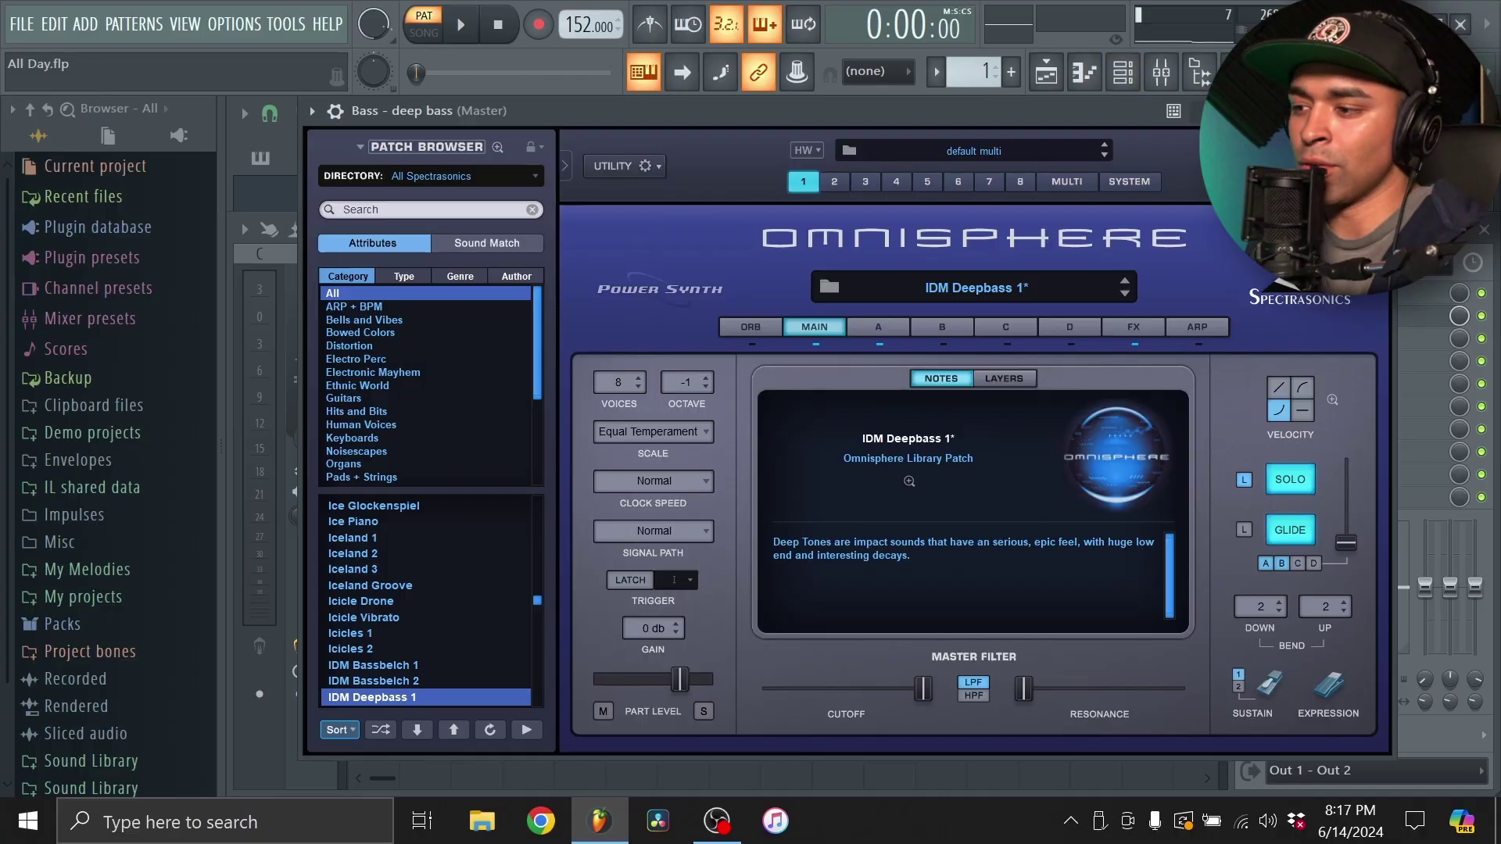
Examine the IDM Deepbass 1 patch in the deep bass channel and close the plugin window.
{"action": "key", "text": "Escape"}
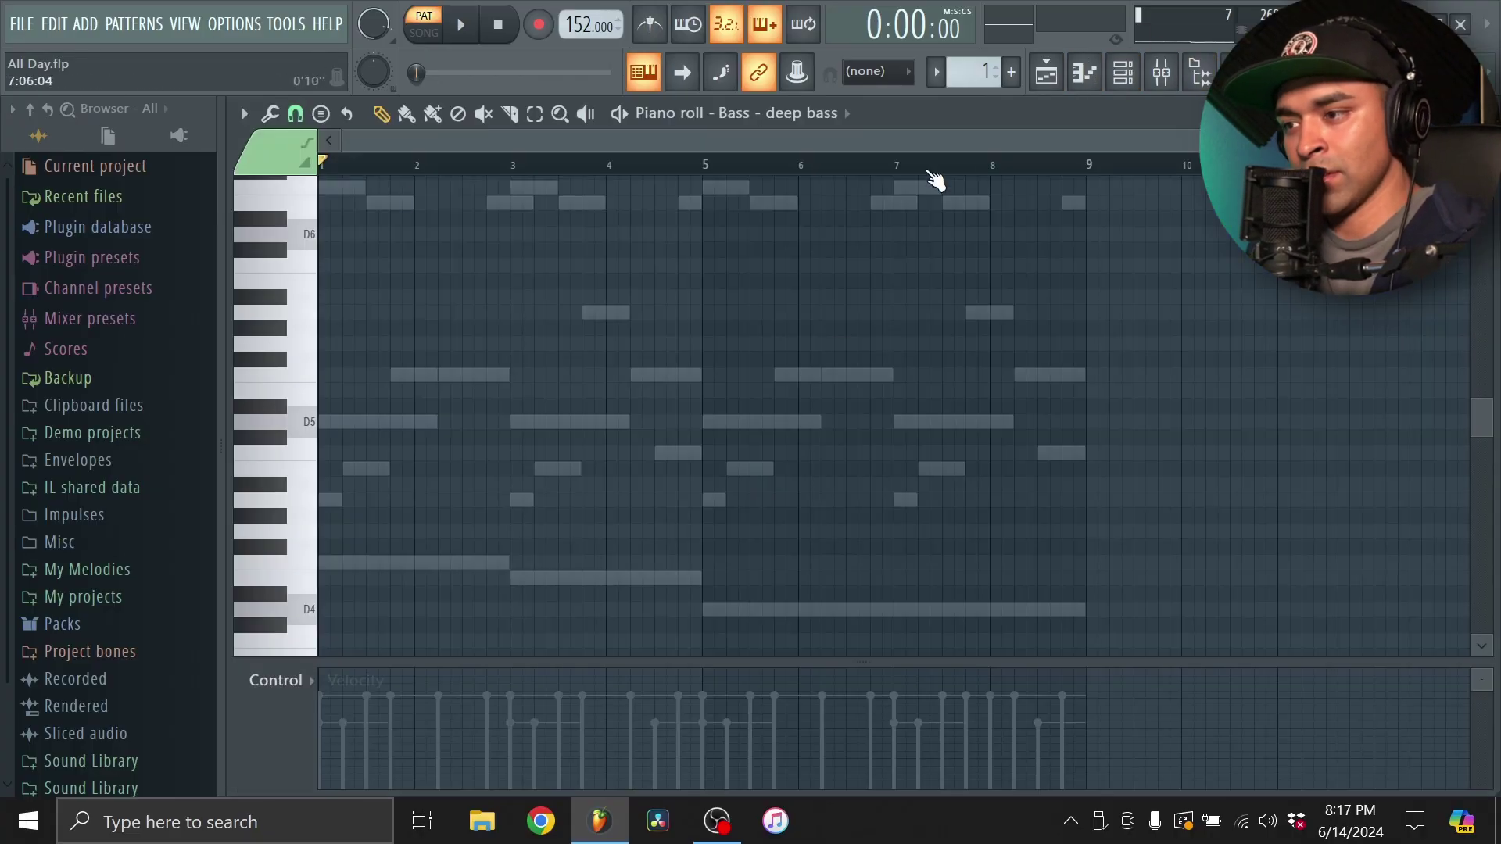
{"action": "left_click", "coordinate": [1123, 71]}
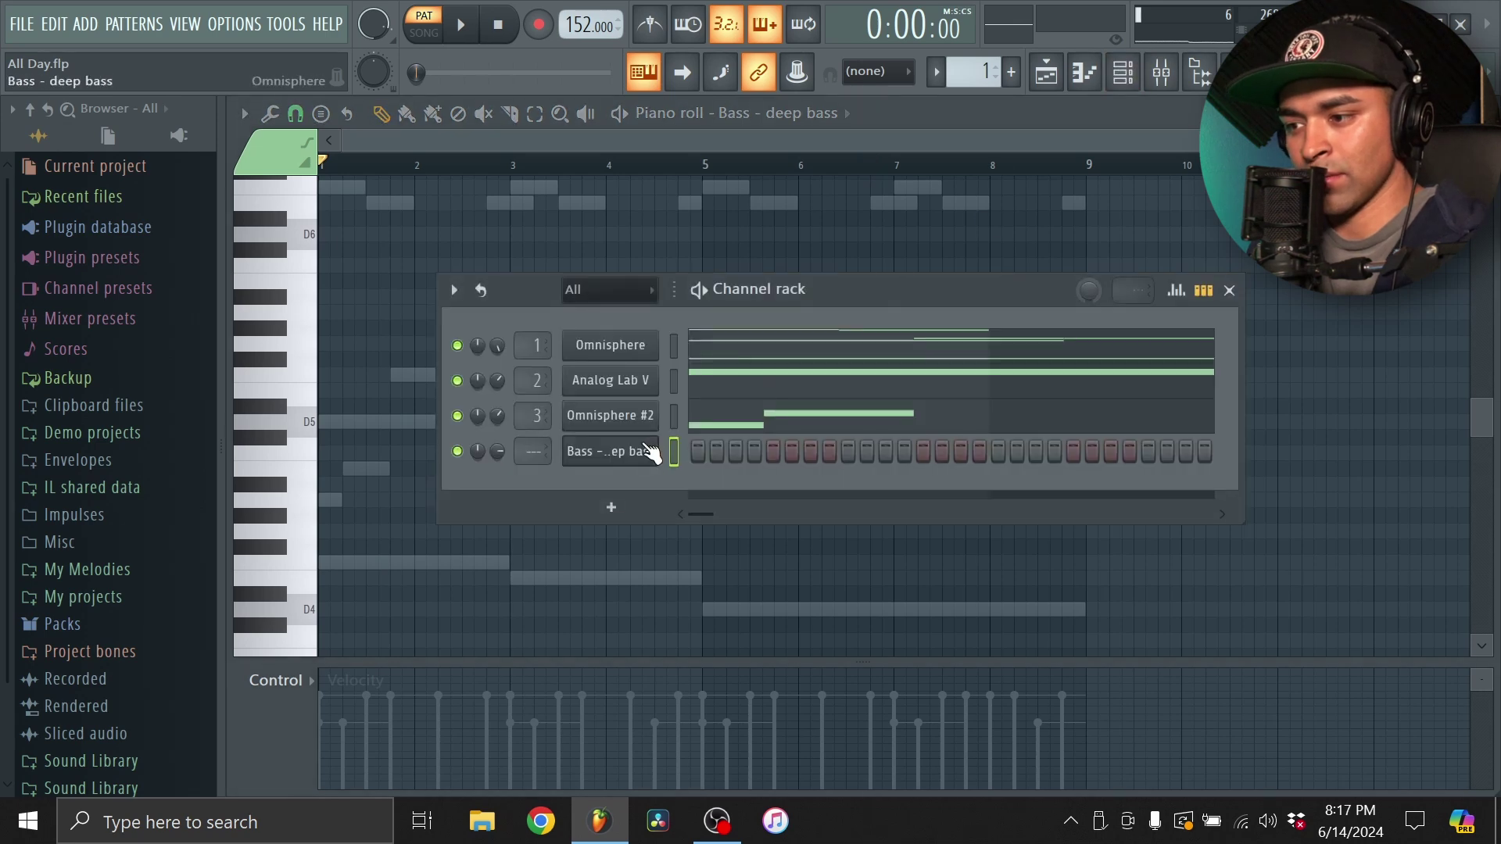
{"action": "left_click", "coordinate": [630, 462]}
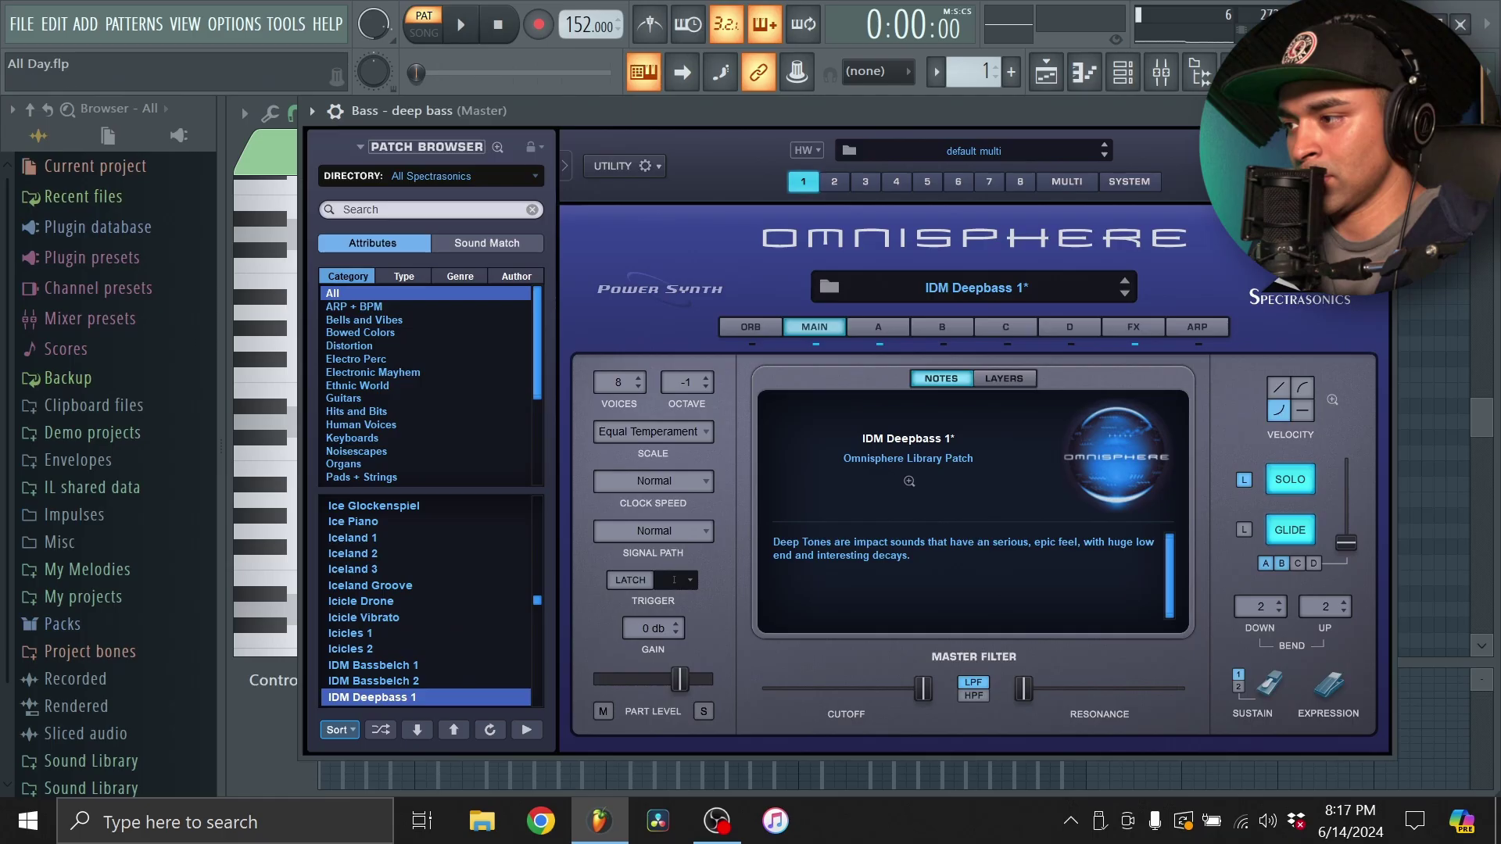
{"action": "left_click", "coordinate": [1346, 138]}
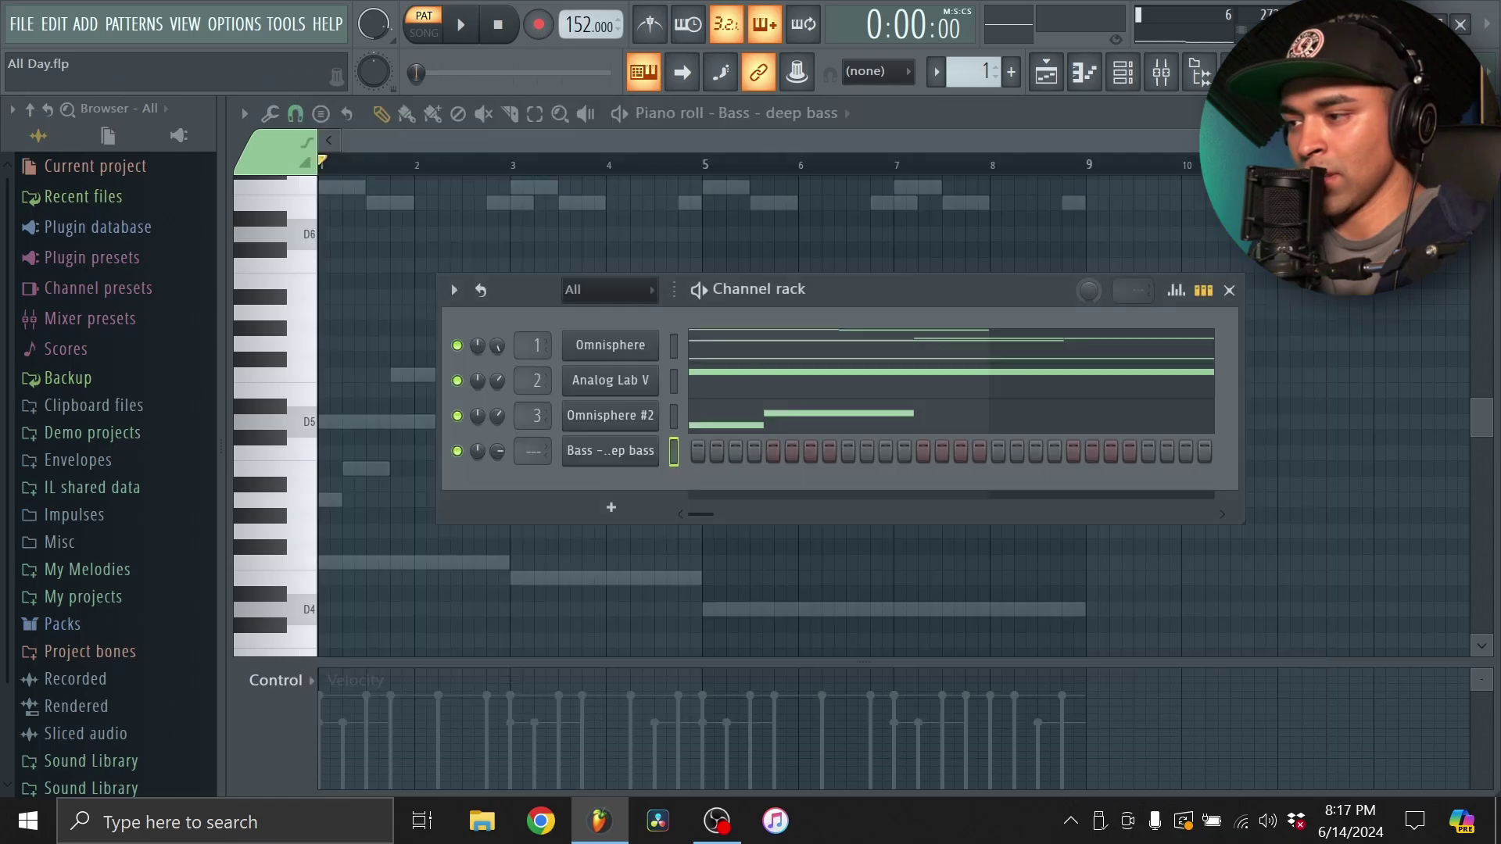
Draw two four-bar D3 bass notes in the deep bass piano roll, covering bars 1 to 8, during playback.
{"action": "left_click", "coordinate": [1104, 85]}
{"action": "scroll", "coordinate": [687, 318], "scroll_direction": "down", "scroll_amount": 3}
{"action": "key", "text": "space"}
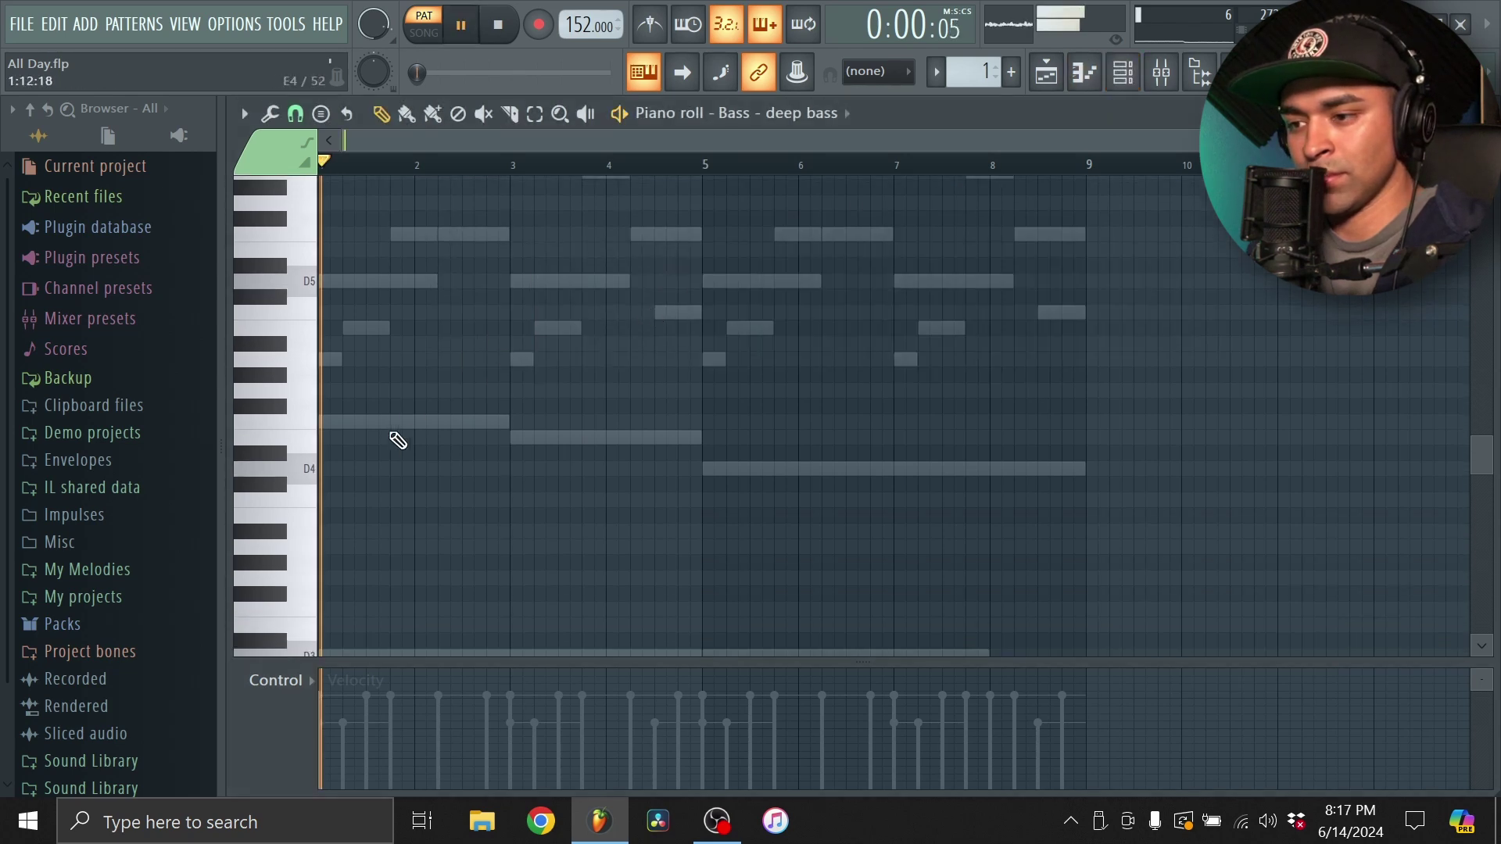
{"action": "scroll", "coordinate": [391, 434], "scroll_direction": "down", "scroll_amount": 2}
{"action": "scroll", "coordinate": [397, 532], "scroll_direction": "down", "scroll_amount": 2}
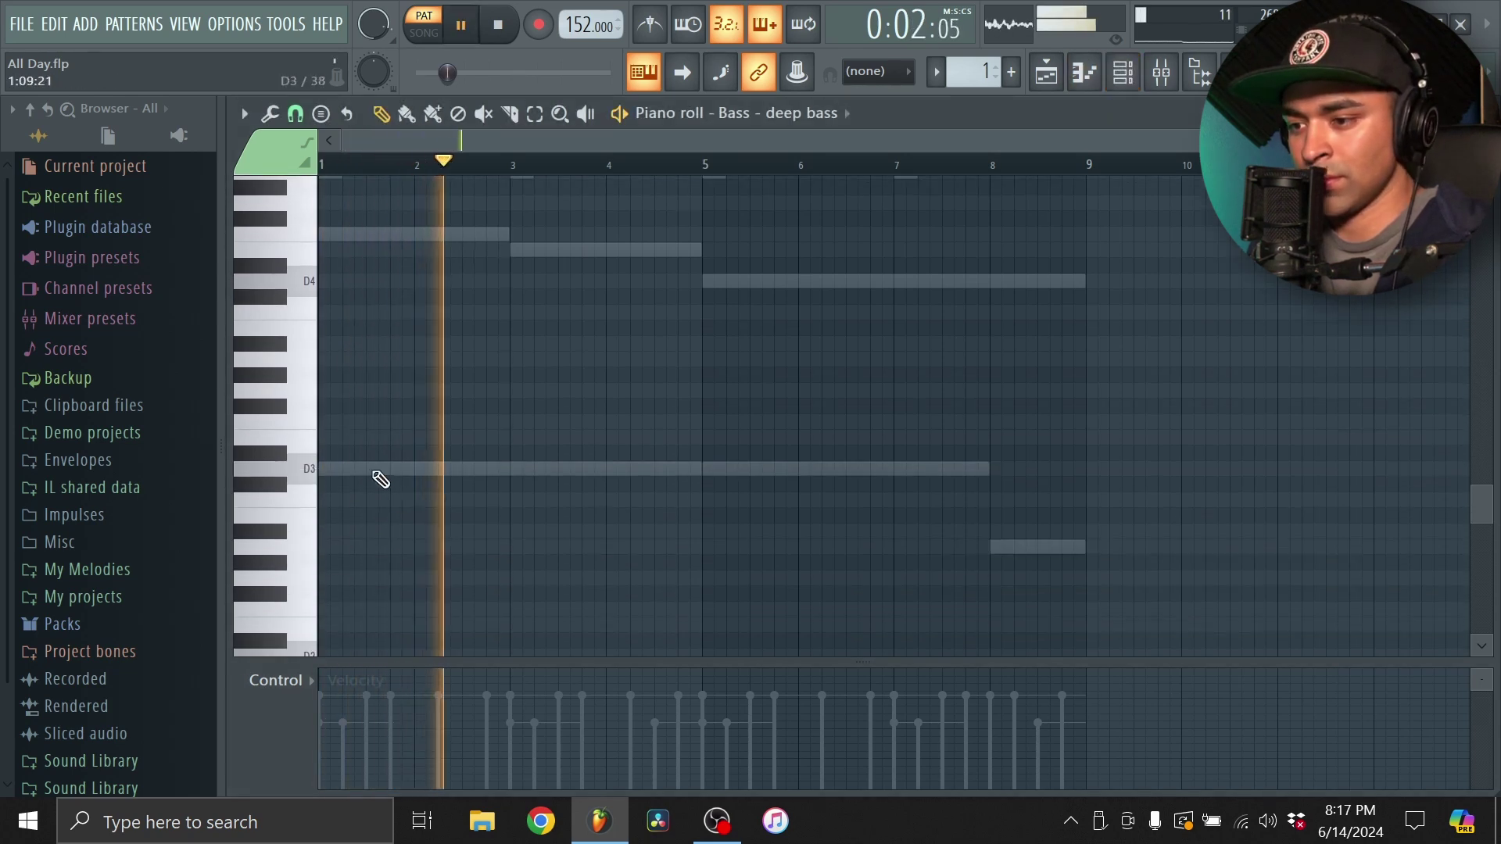
{"action": "left_click", "coordinate": [328, 471]}
{"action": "left_click_drag", "start_coordinate": [194, 458], "coordinate": [680, 472]}
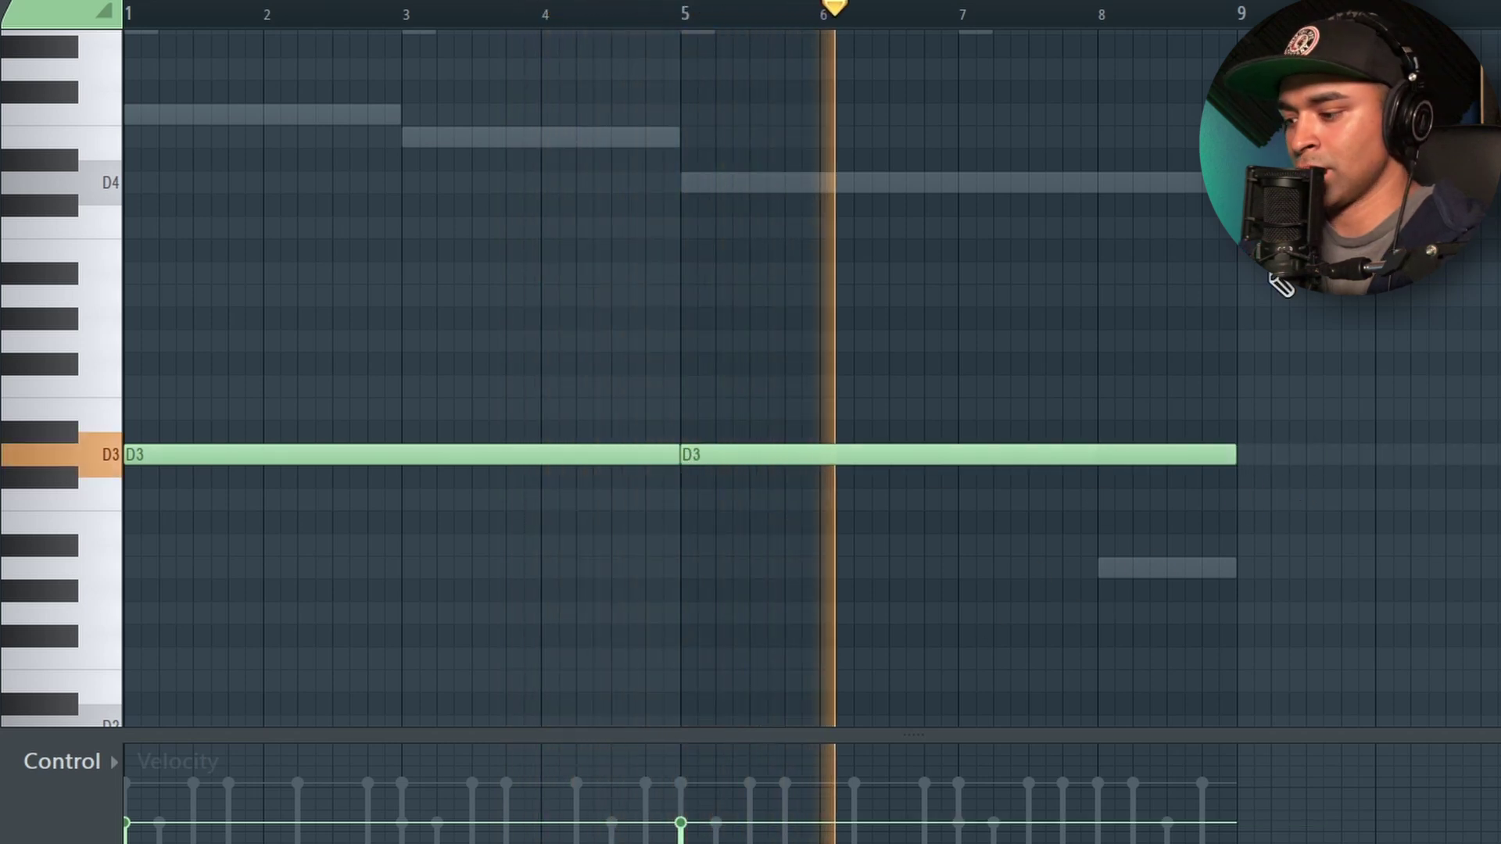
Transpose both deep bass notes up an octave to D4 and raise their velocity to maximum.
{"action": "key", "text": "ctrl+Up"}
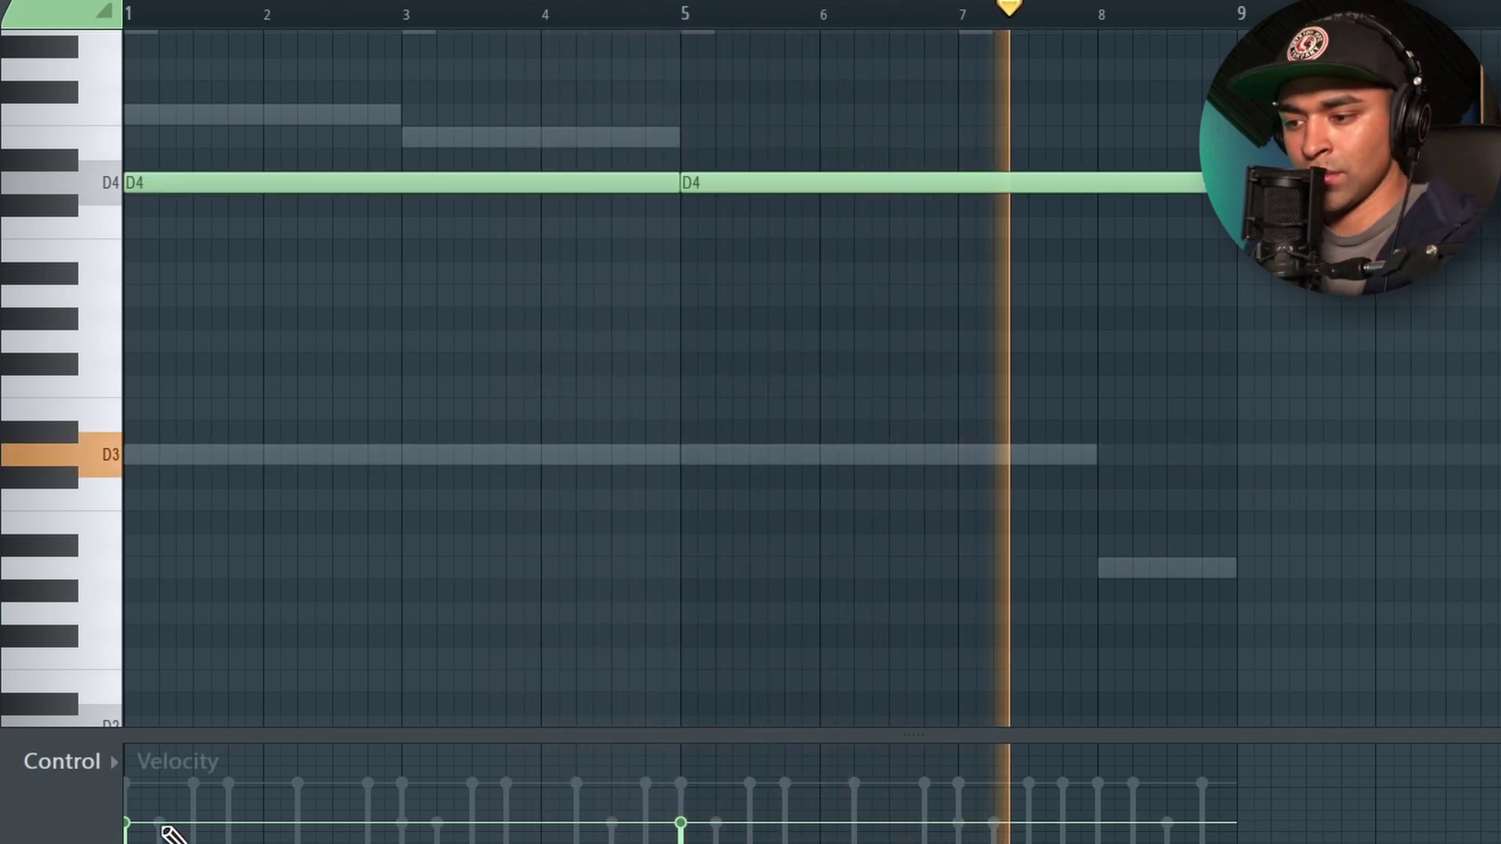
{"action": "left_click_drag", "start_coordinate": [142, 819], "coordinate": [1464, 361]}
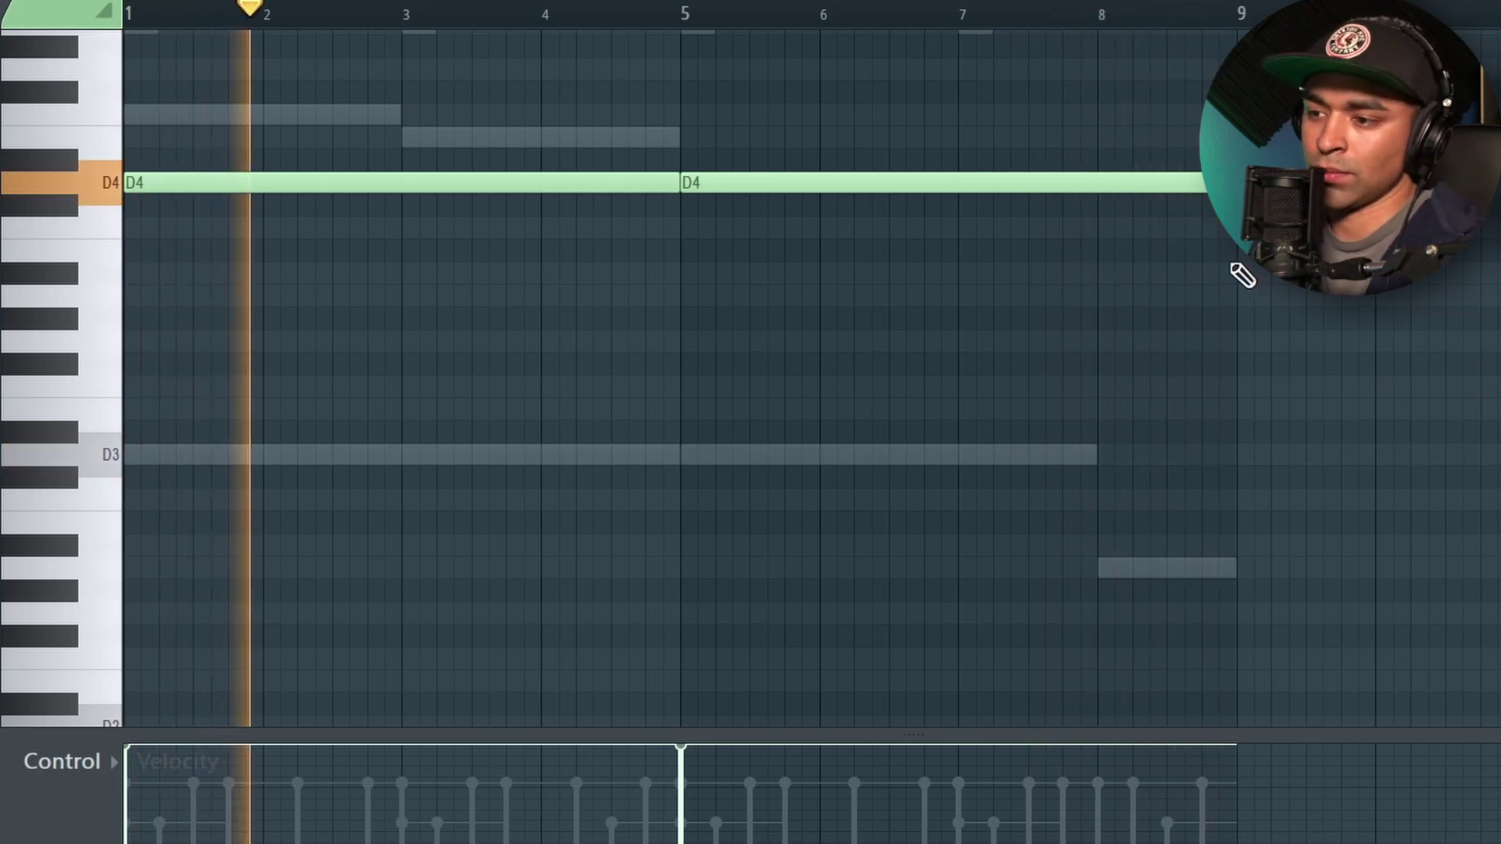
{"action": "scroll", "coordinate": [1249, 365], "scroll_direction": "up", "scroll_amount": 2}
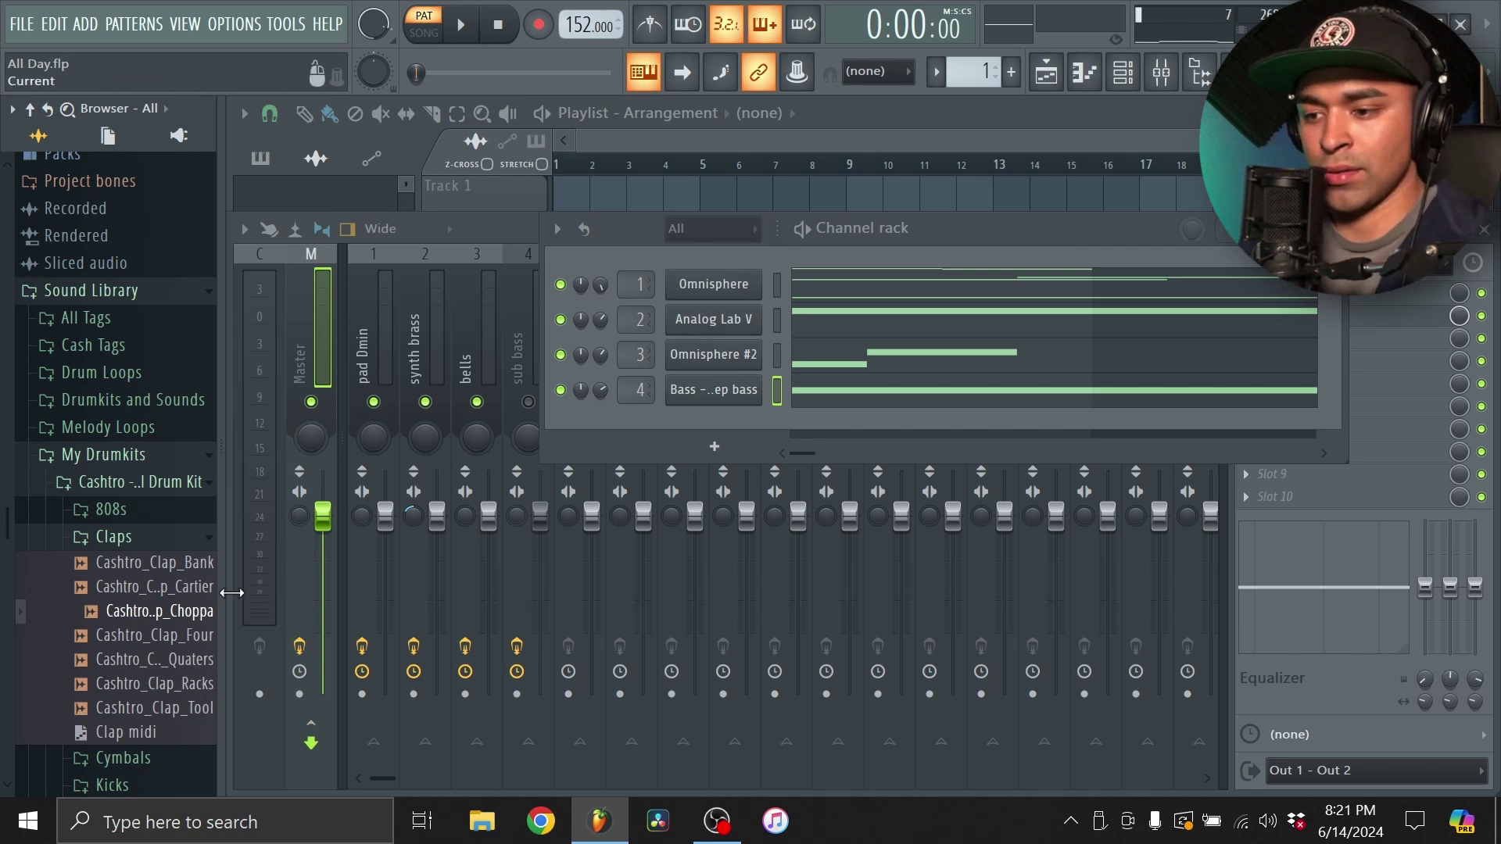
Preview the Cashtro_Clap_Choppa sample, play the pattern, and add the sample as a new channel.
{"action": "left_click", "coordinate": [197, 615]}
{"action": "key", "text": "space"}
{"action": "left_click_drag", "start_coordinate": [200, 623], "coordinate": [751, 435]}
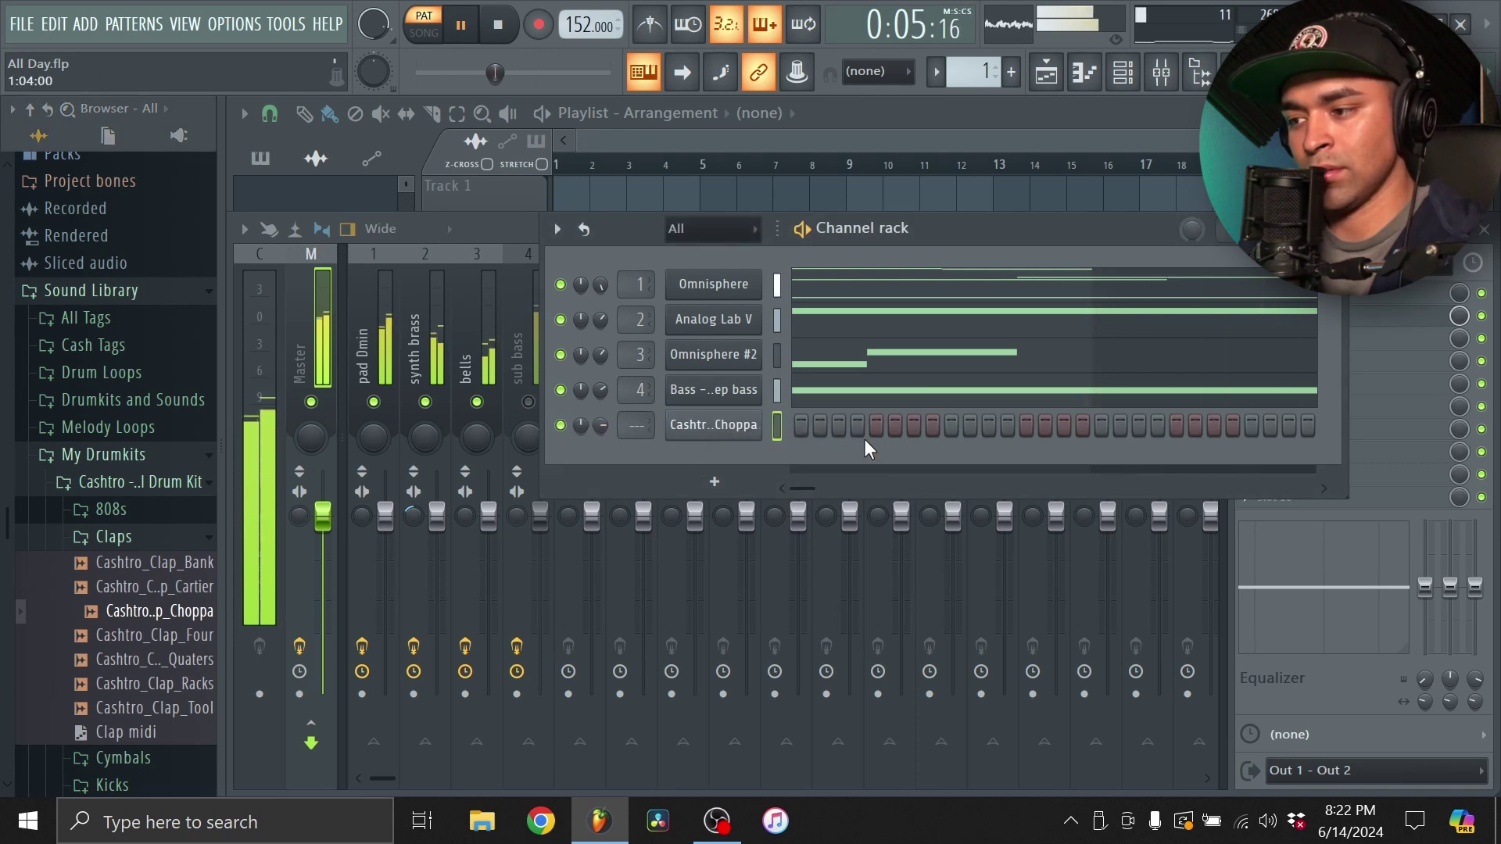
Load the Clap midi pattern into the clap channel, routed to mixer track 5, and adjust the channel's volume.
{"action": "left_click_drag", "start_coordinate": [133, 733], "coordinate": [626, 422]}
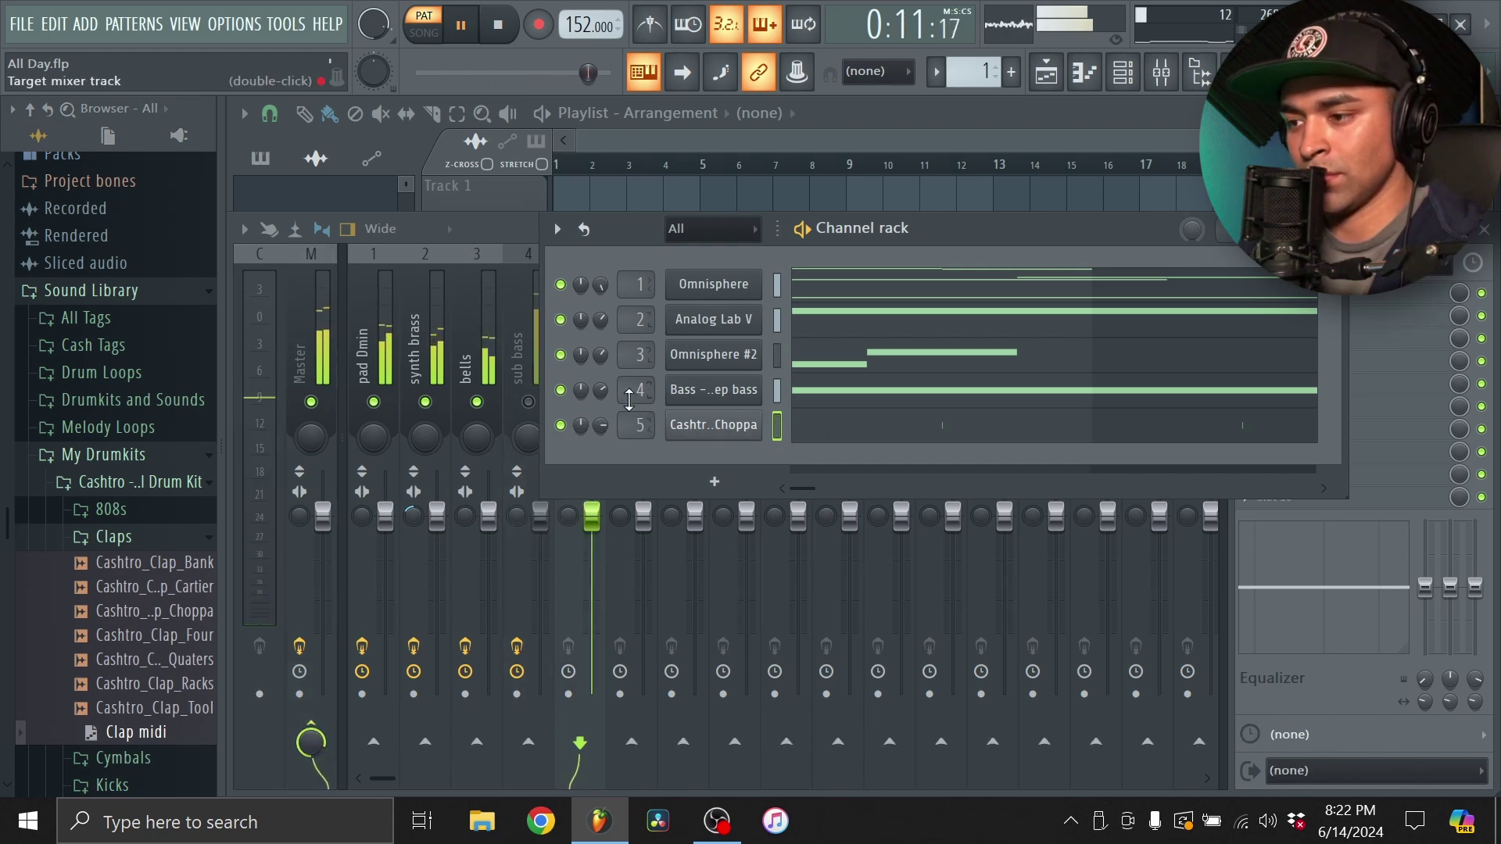
{"action": "left_click_drag", "start_coordinate": [606, 423], "coordinate": [604, 423]}
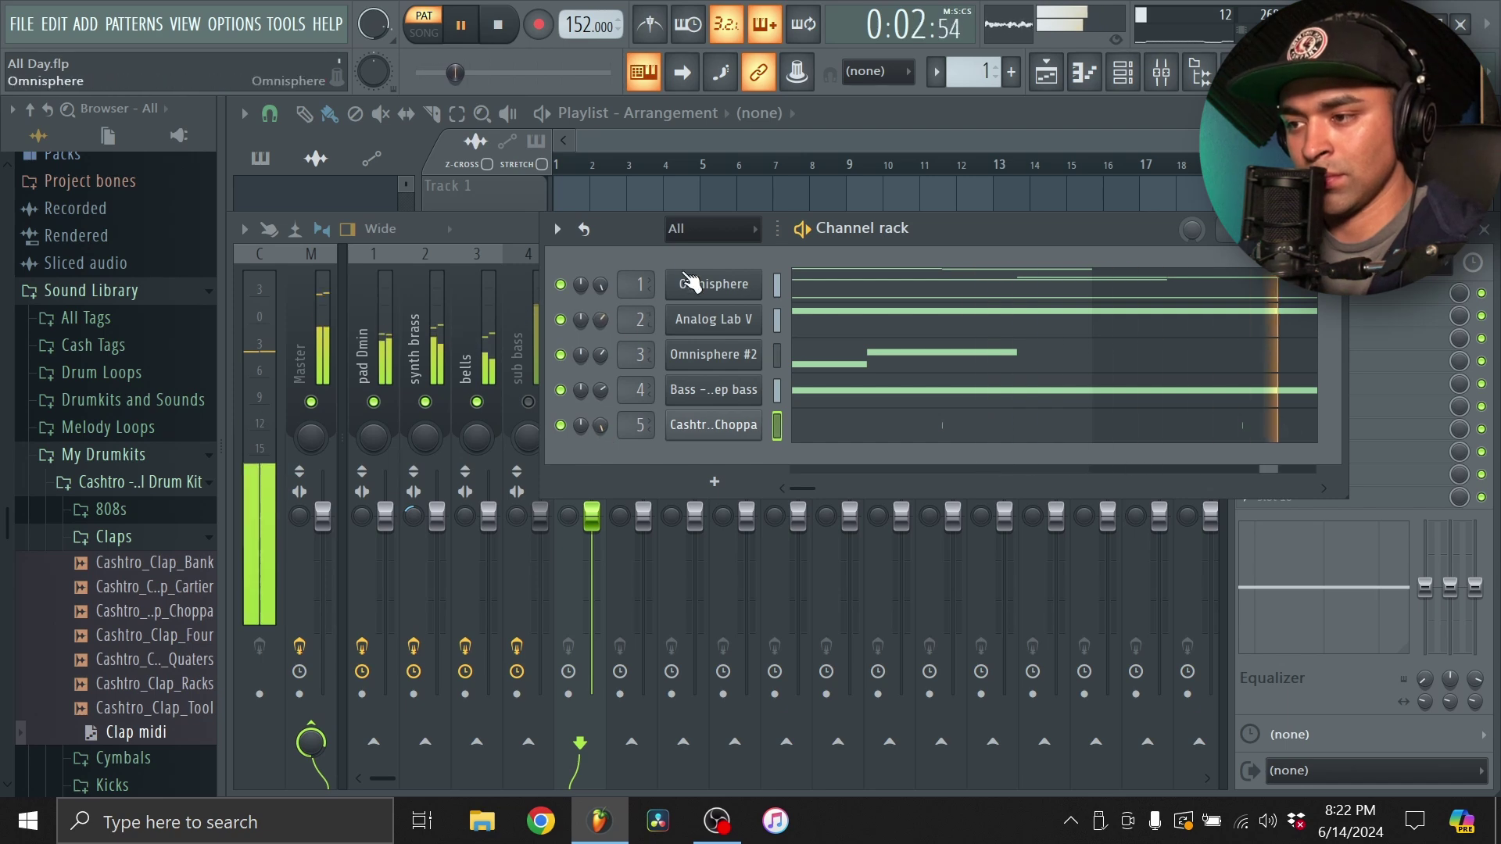
{"action": "left_click_drag", "start_coordinate": [905, 236], "coordinate": [950, 294]}
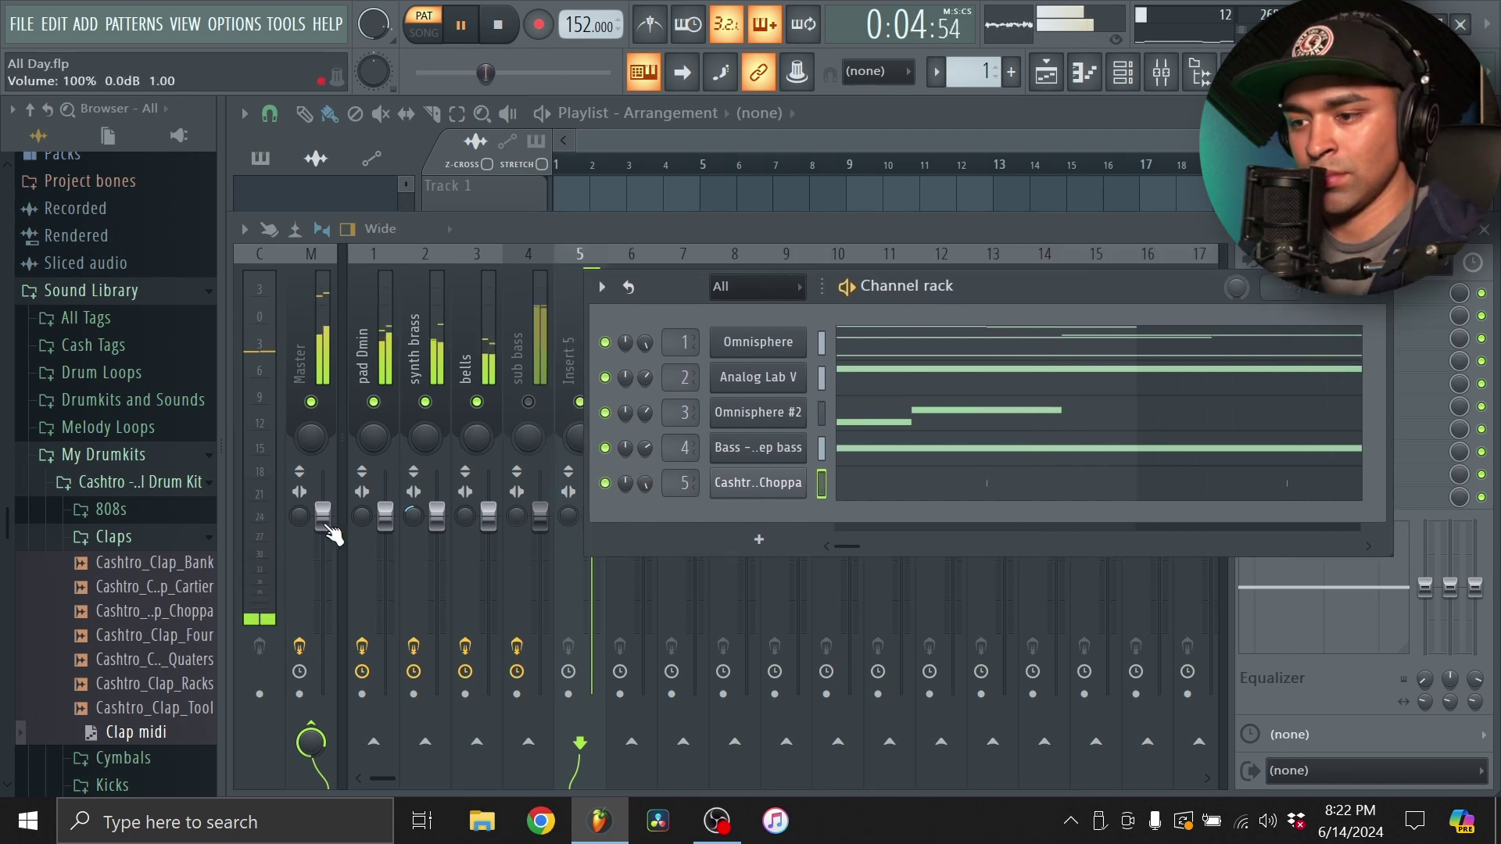
Add Cashtro_Kick_Bang as a channel and place C5 kick hits across eight bars, shifting the last bar 7 hit slightly later.
{"action": "left_click", "coordinate": [192, 542]}
{"action": "left_click", "coordinate": [179, 600]}
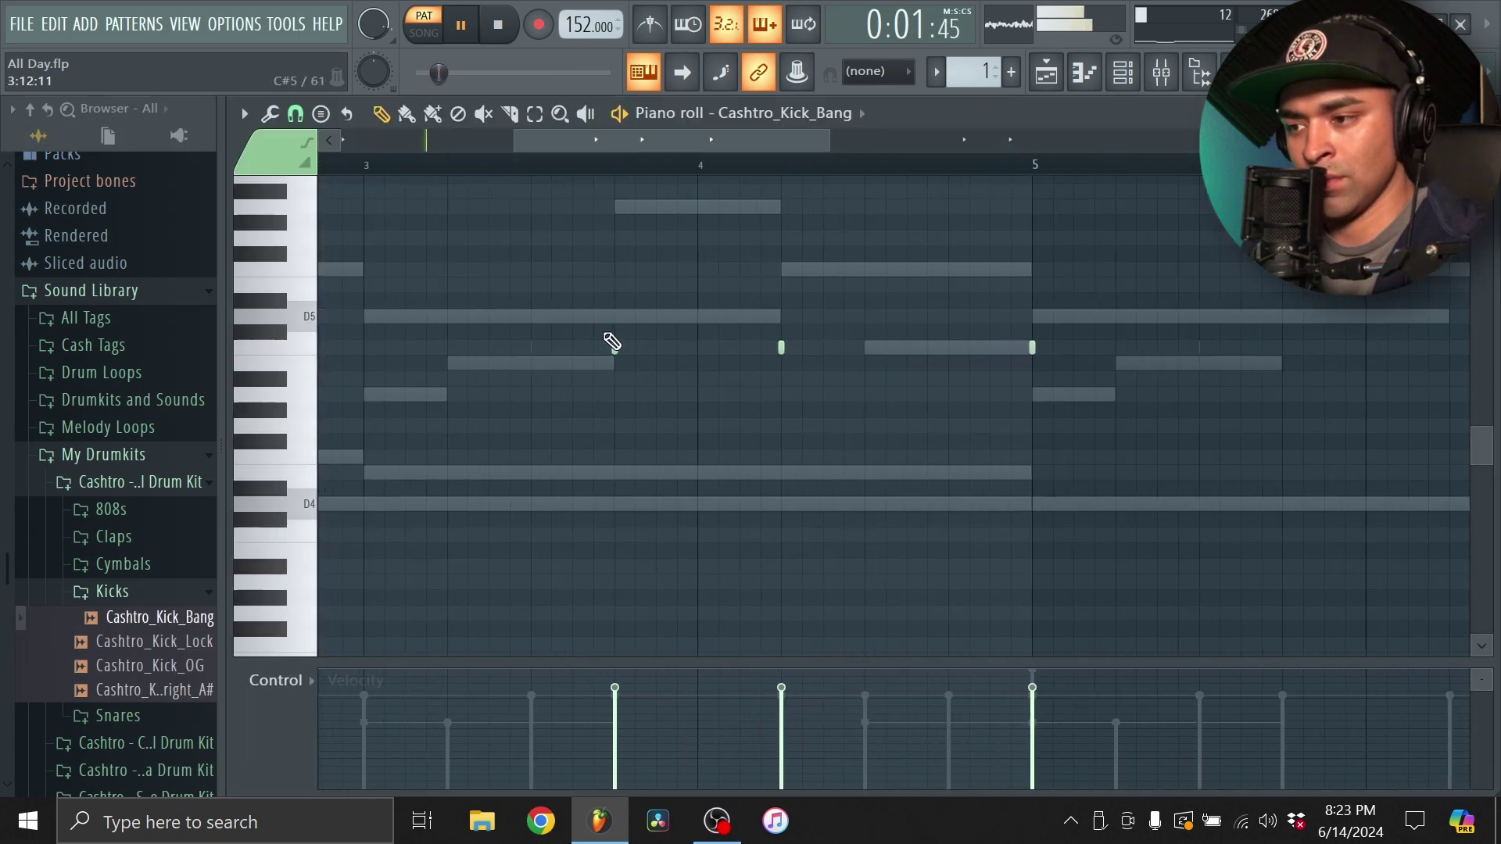
{"action": "scroll", "coordinate": [824, 364], "scroll_direction": "down", "scroll_amount": 4}
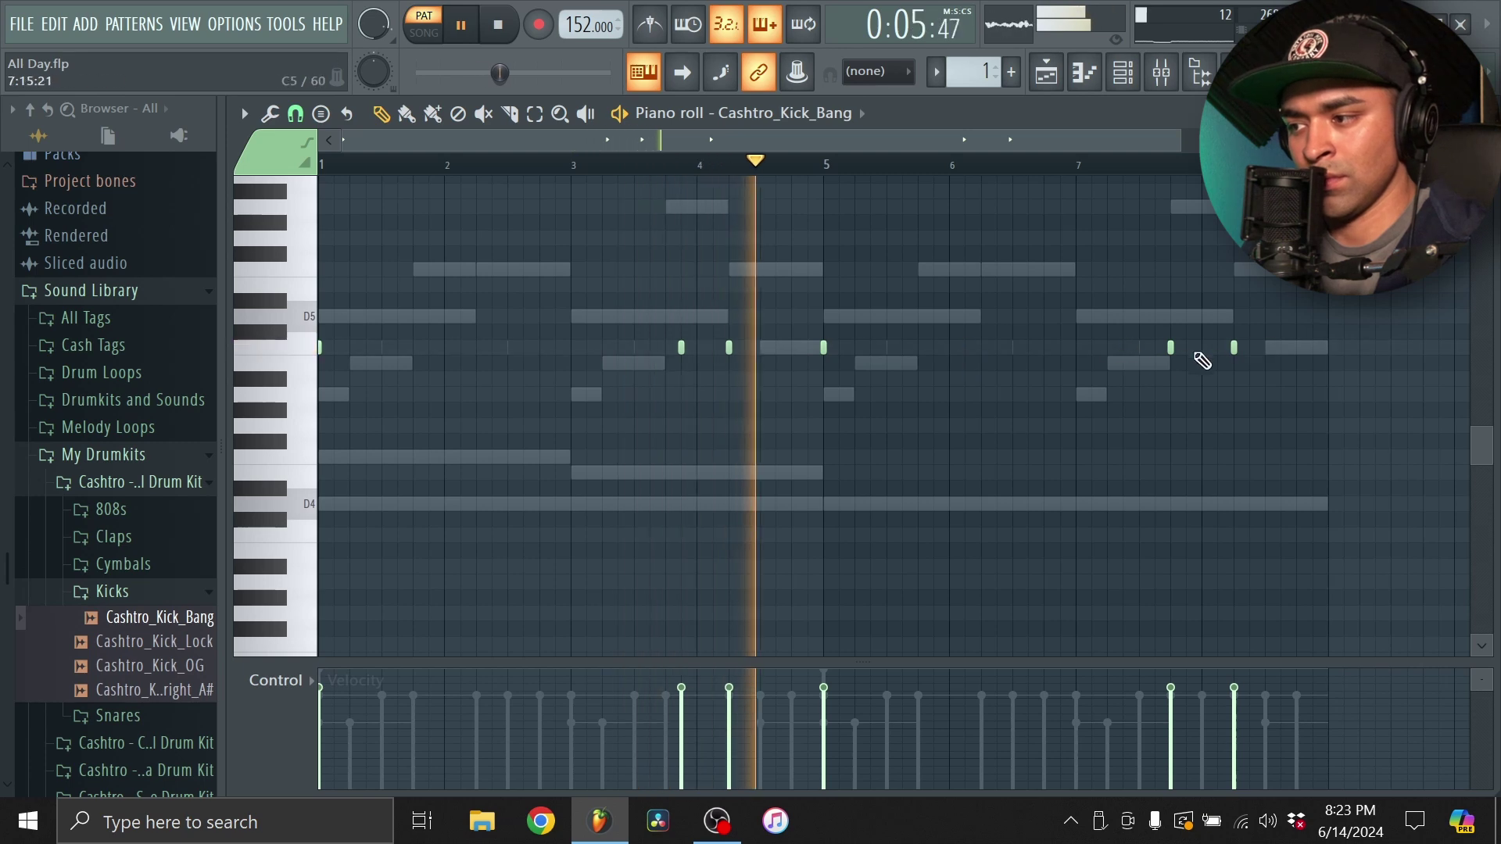
{"action": "left_click_drag", "start_coordinate": [1173, 349], "coordinate": [1189, 349]}
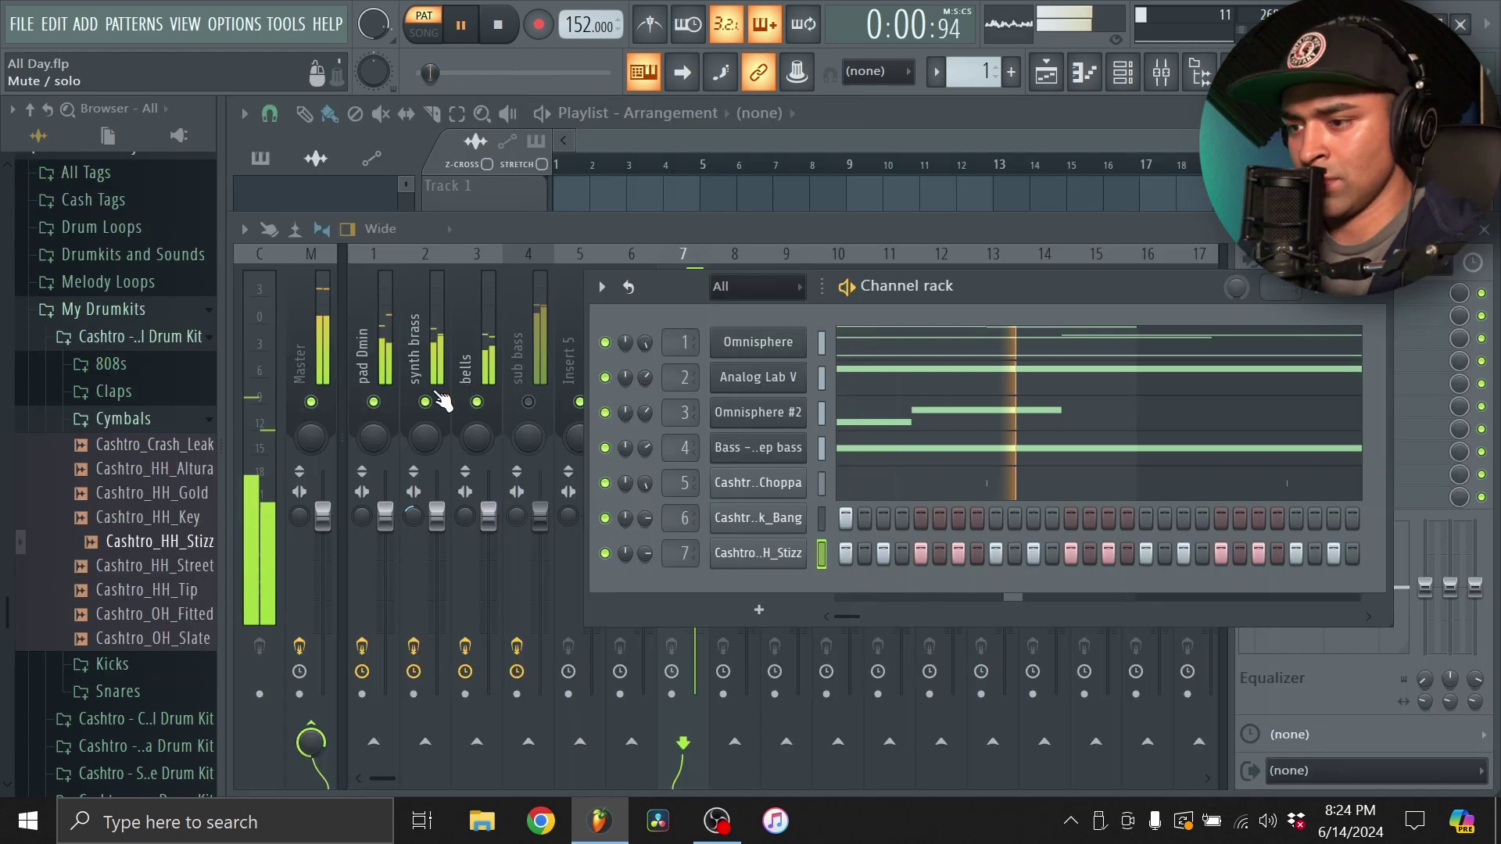
Program the Cashtro_HH_Stizz hi-hat over eight bars with fast rolls, pitching accents down to A#4, A4 and G4 and bar 8's last hit to A4.
{"action": "key", "text": "F6"}
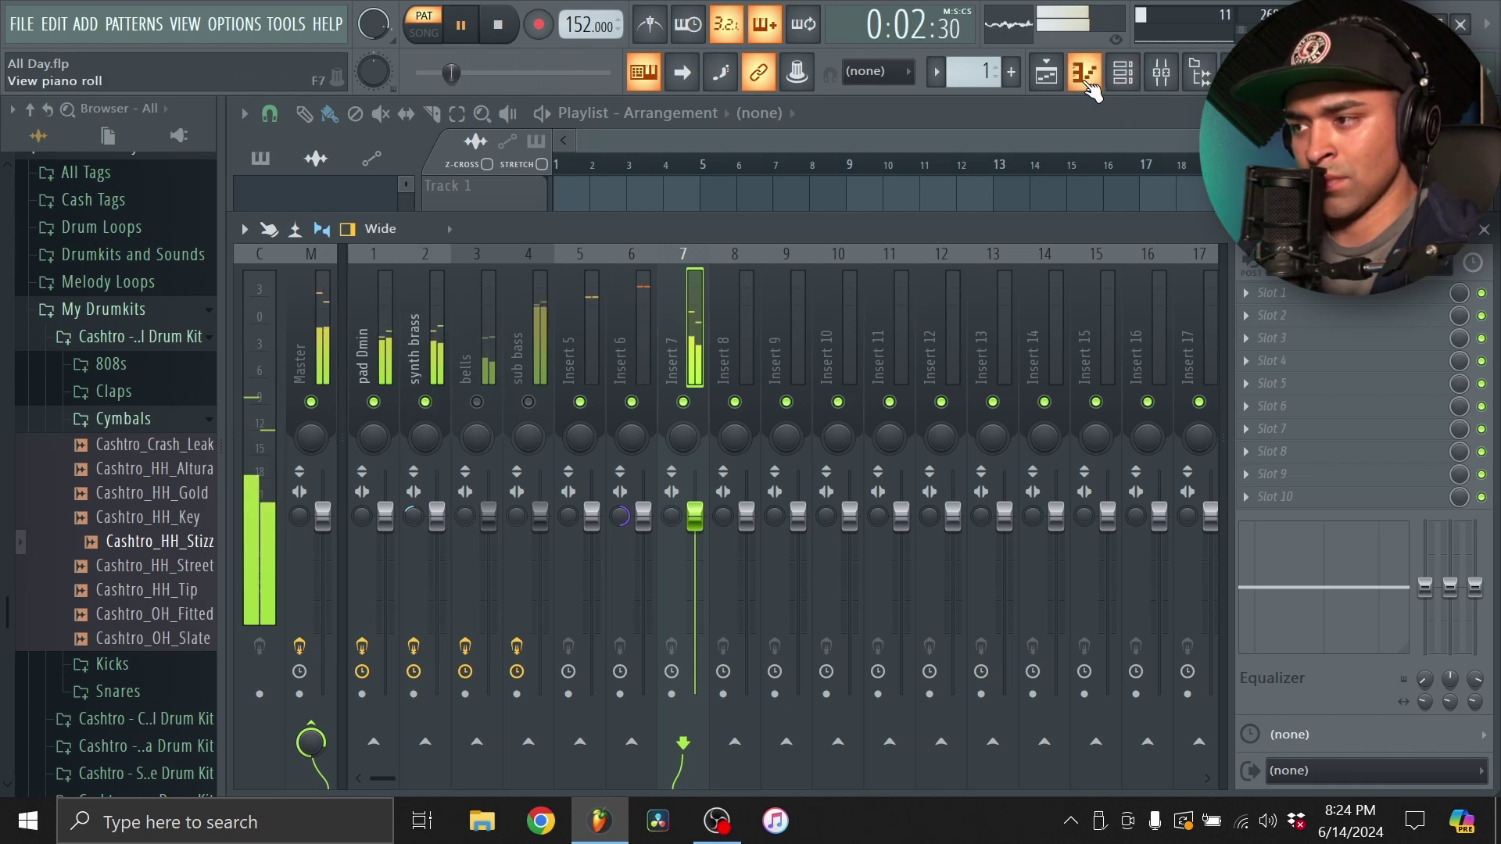
{"action": "left_click", "coordinate": [1085, 74]}
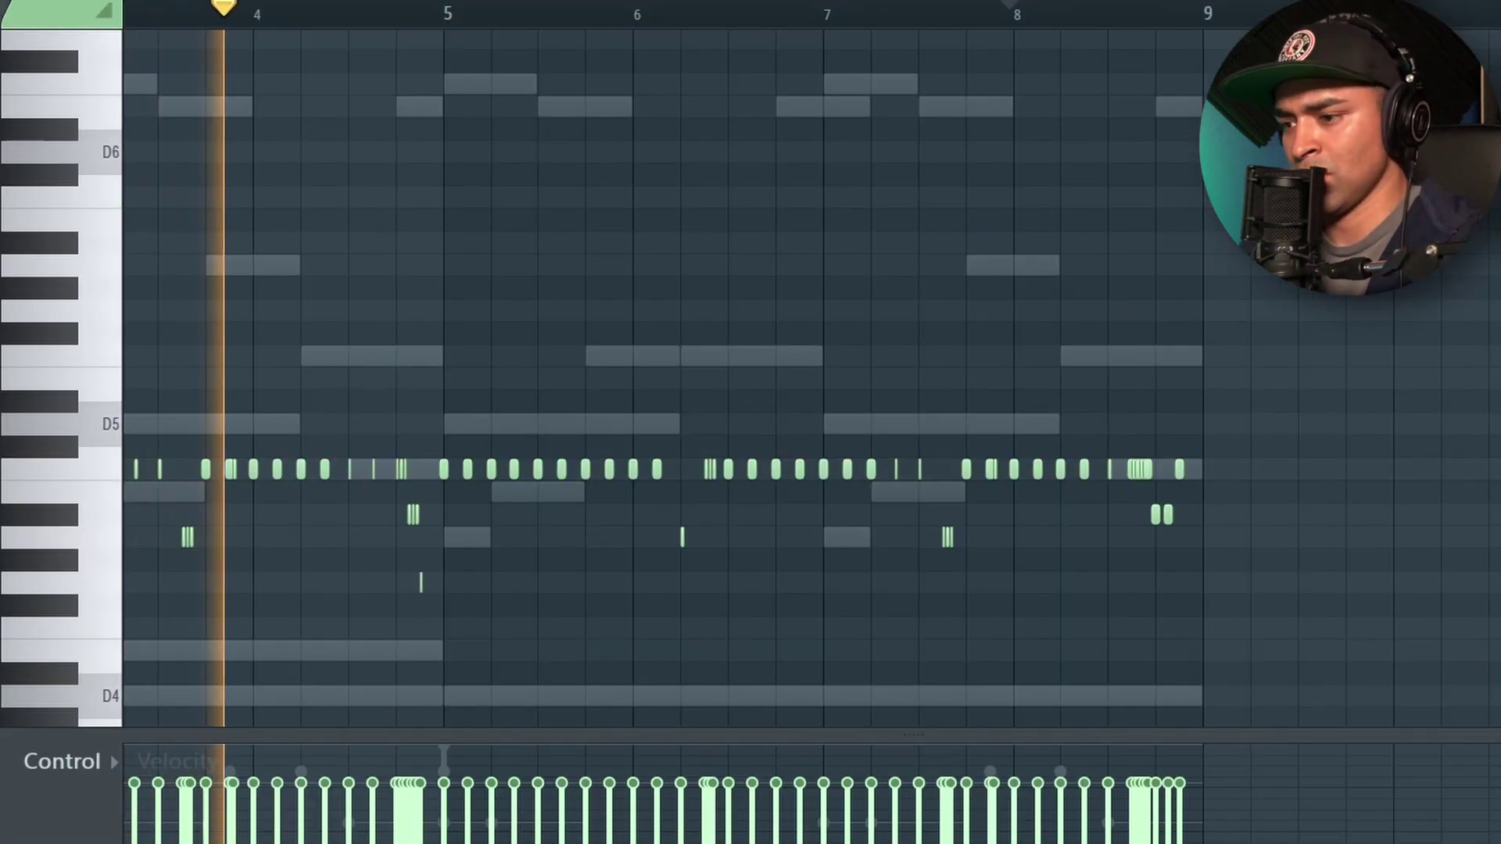
{"action": "scroll", "coordinate": [1220, 141], "scroll_direction": "up", "scroll_amount": 5}
{"action": "scroll", "coordinate": [1068, 321], "scroll_direction": "up", "scroll_amount": 2}
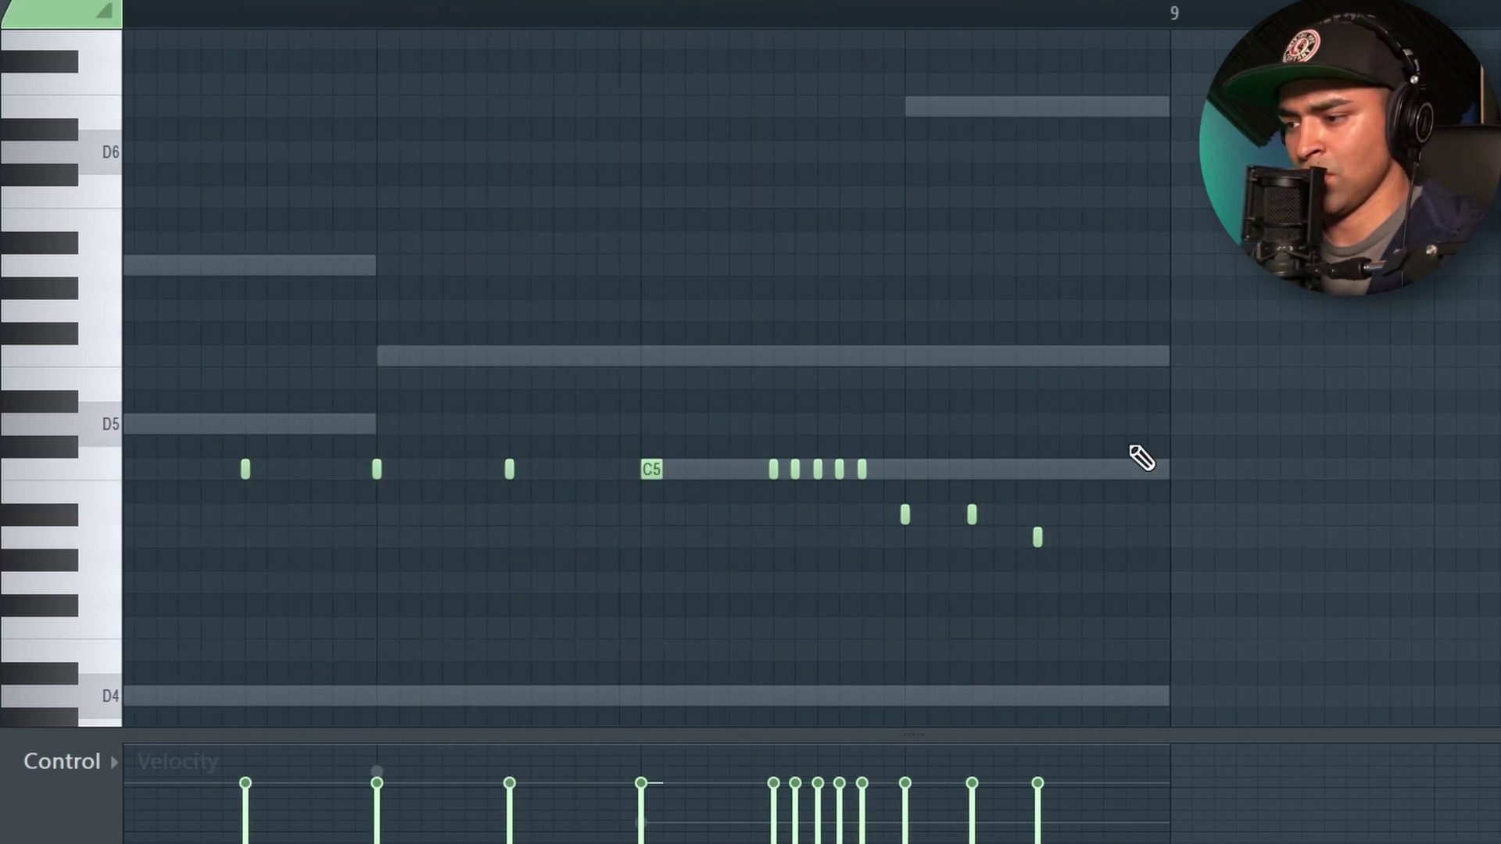
{"action": "scroll", "coordinate": [1169, 411], "scroll_direction": "down", "scroll_amount": 4}
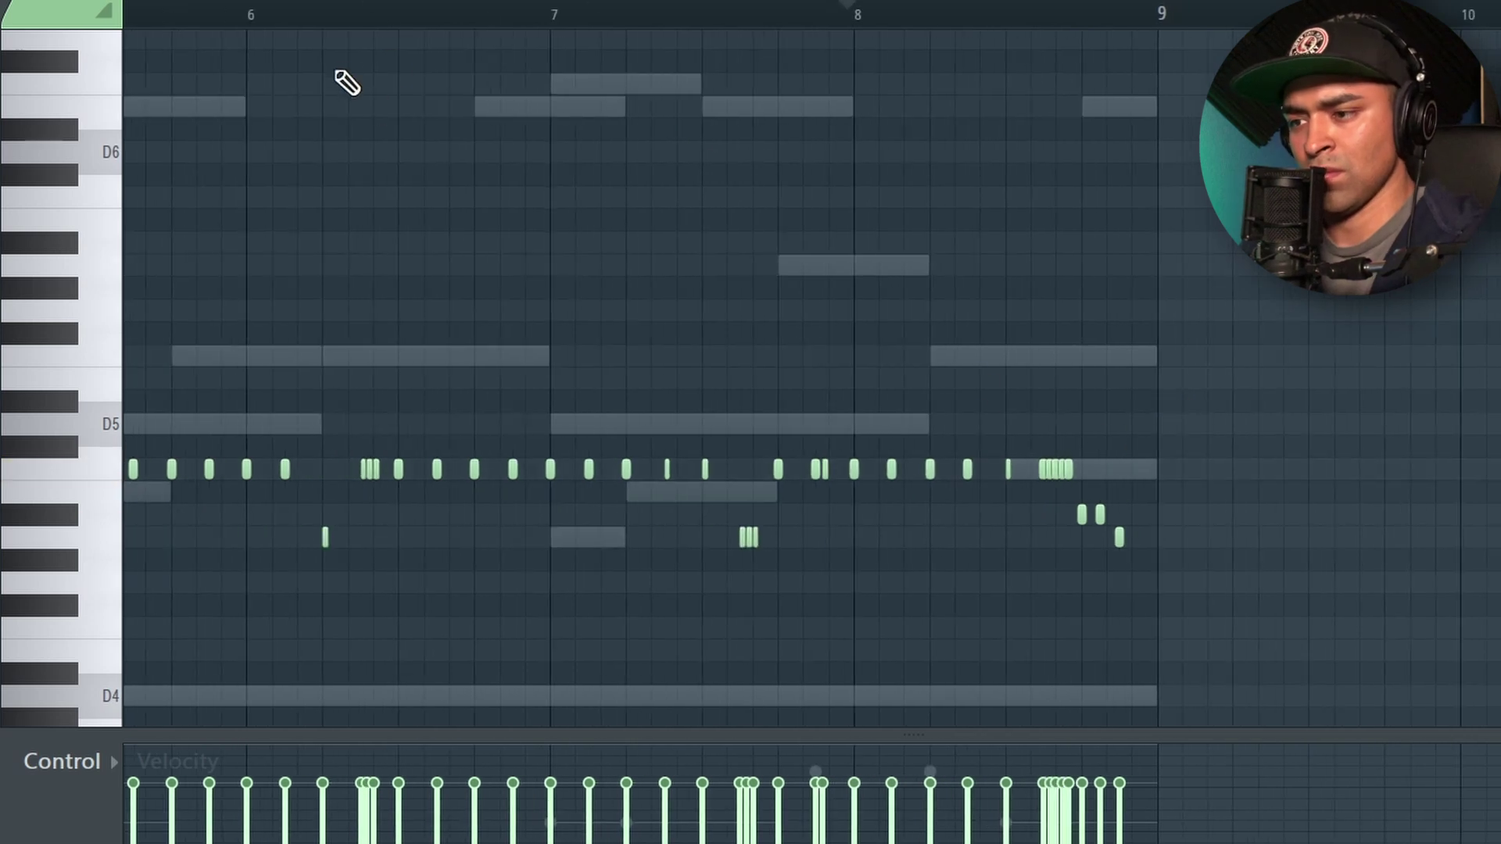
{"action": "scroll", "coordinate": [376, 167], "scroll_direction": "down", "scroll_amount": 3}
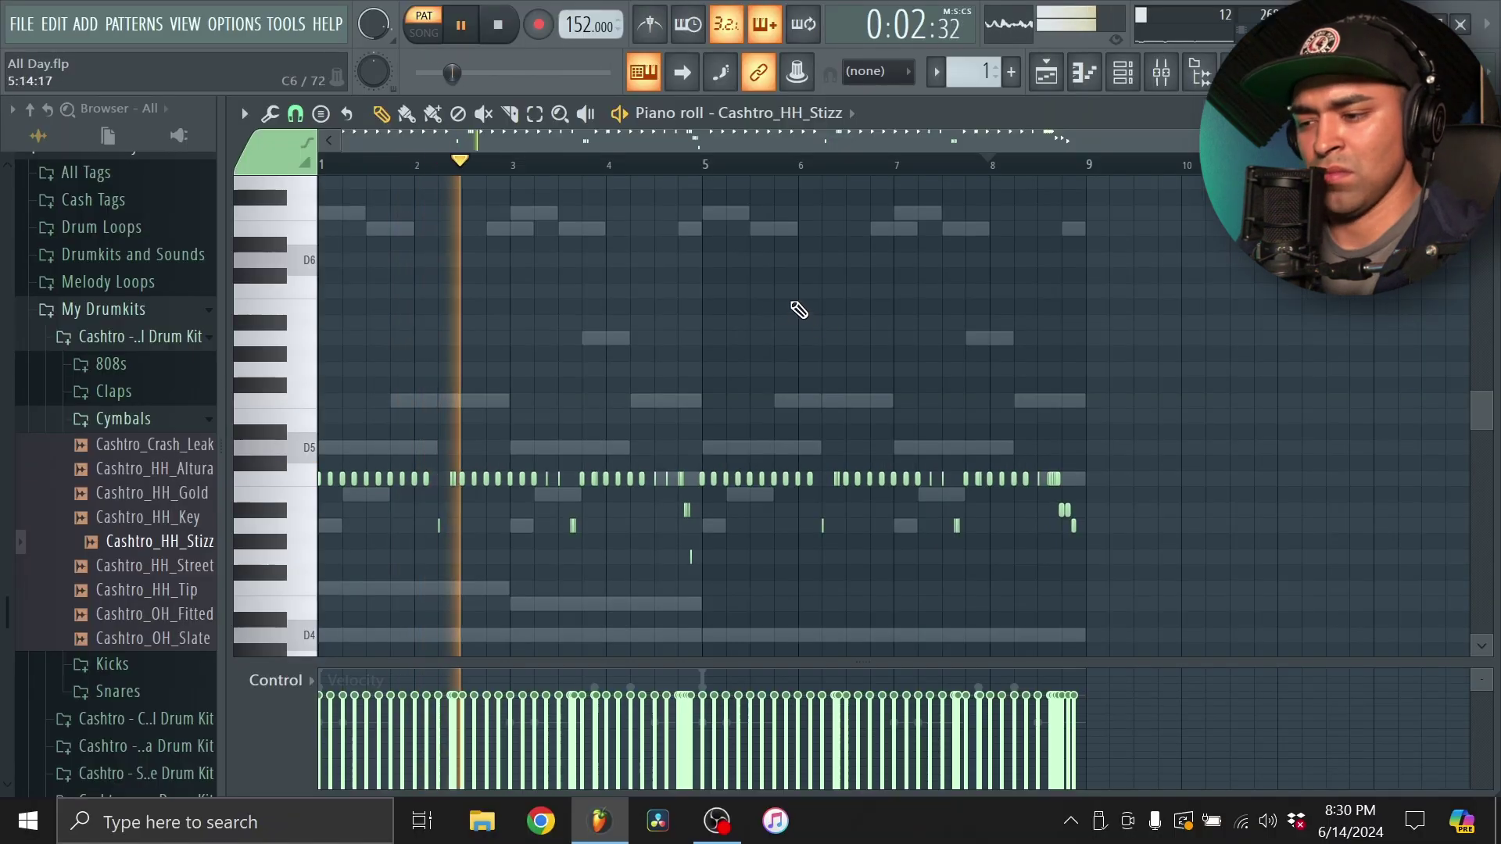
Return to the channel rack and lower the volume of the Cashtro_HH_Stizz channel.
{"action": "left_click", "coordinate": [1094, 71]}
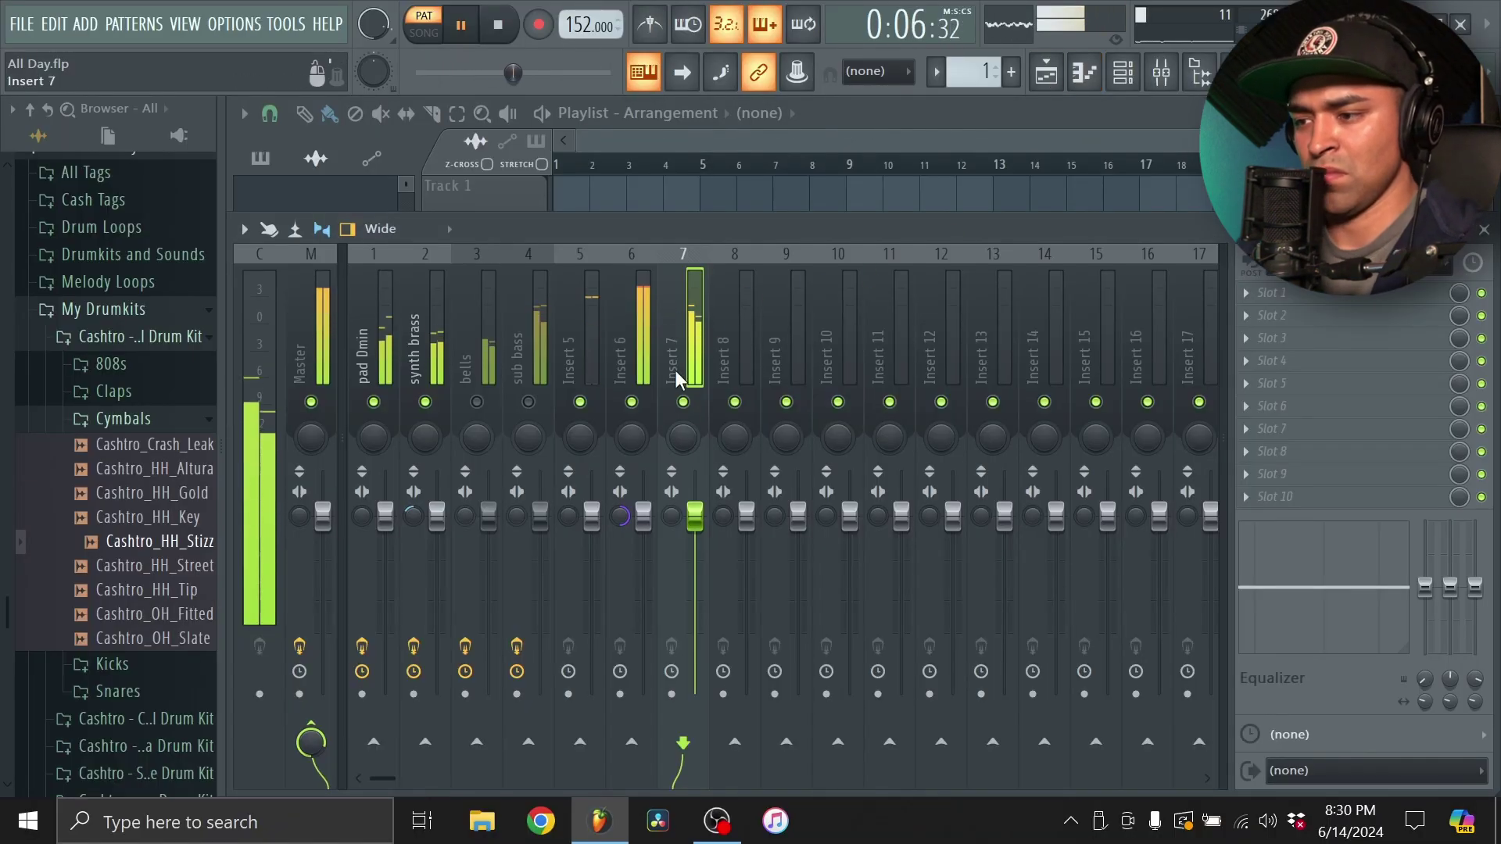
{"action": "left_click", "coordinate": [1124, 72]}
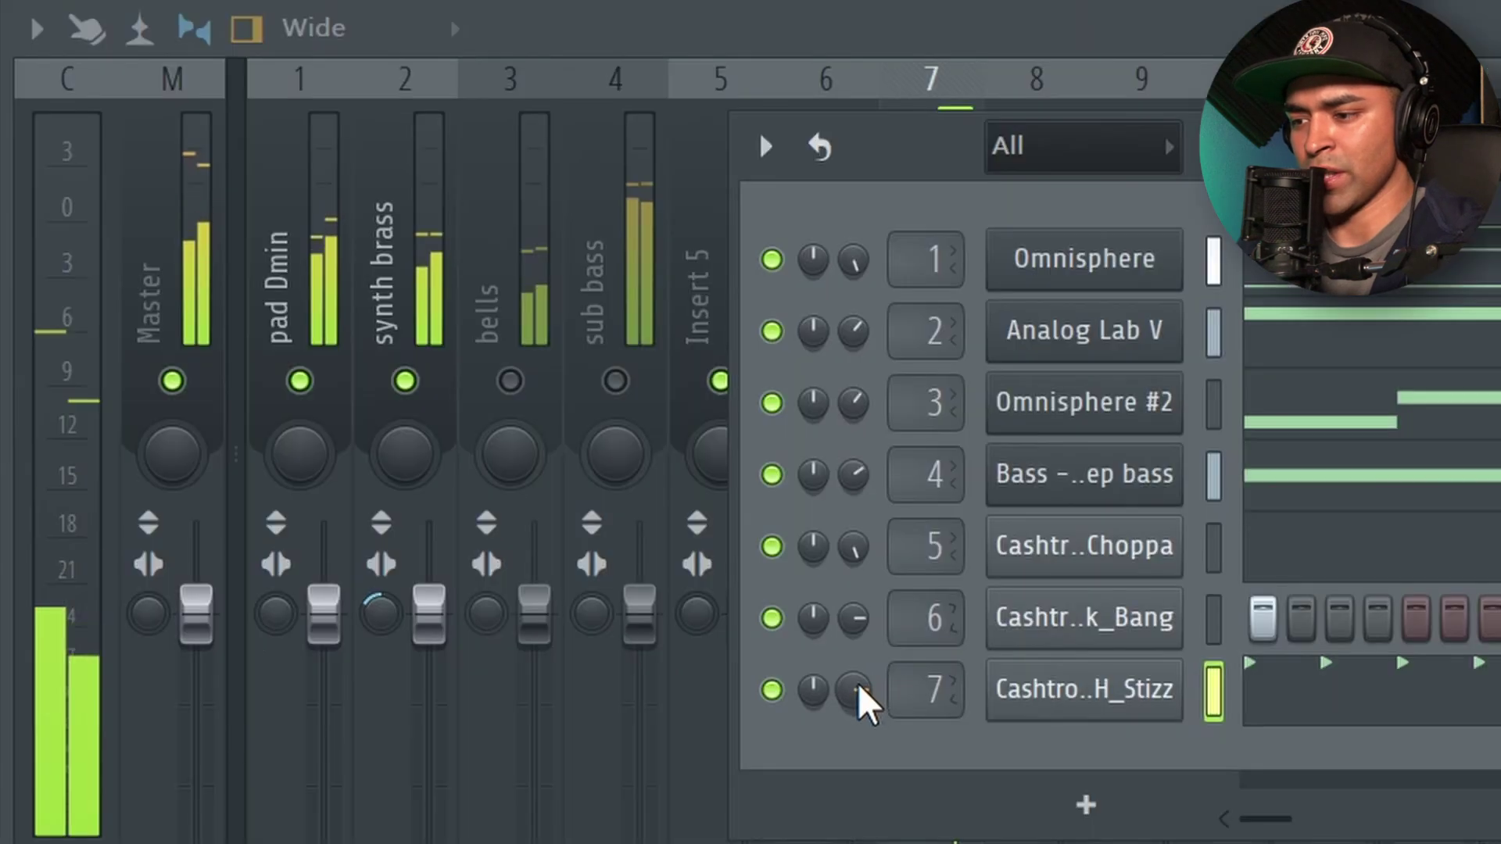
{"action": "left_click_drag", "start_coordinate": [645, 554], "coordinate": [645, 574]}
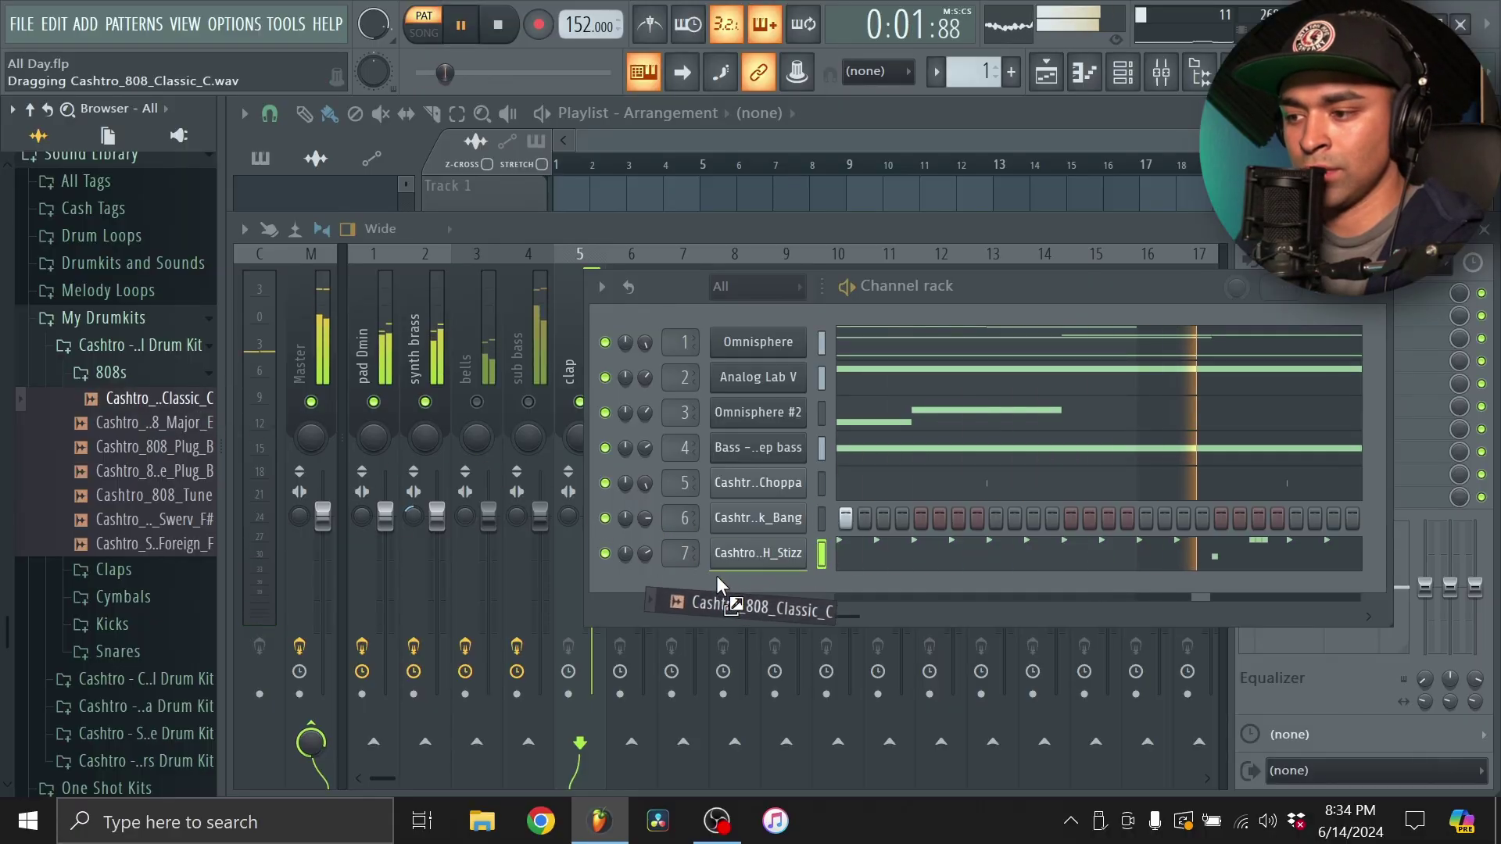
Add Cashtro_808_Classic_C as a new channel and set it to cut itself when retriggered.
{"action": "left_click_drag", "start_coordinate": [713, 581], "coordinate": [737, 590]}
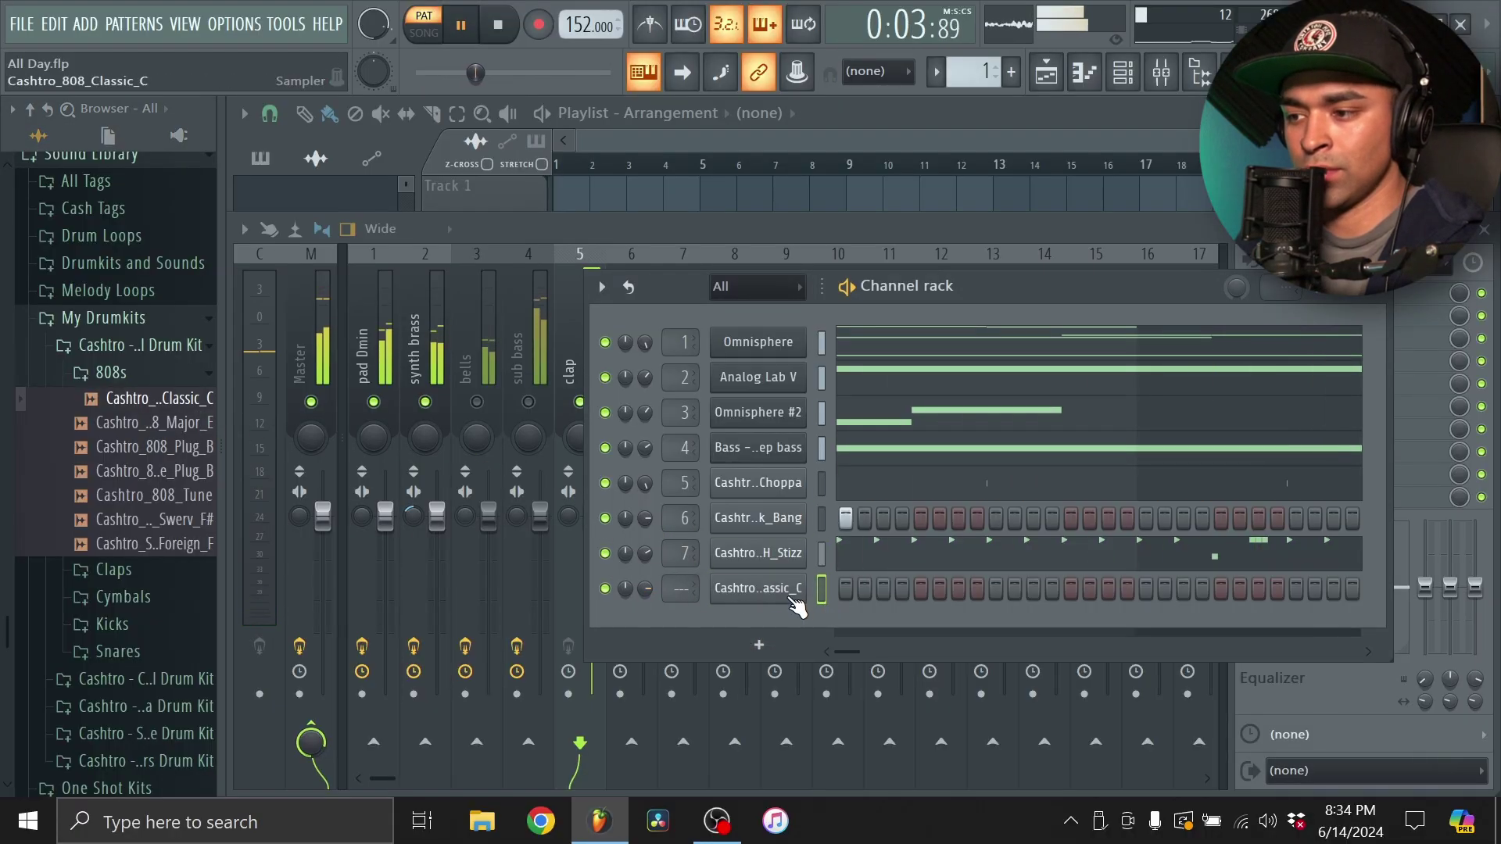
{"action": "left_click", "coordinate": [743, 600]}
{"action": "left_click", "coordinate": [394, 255]}
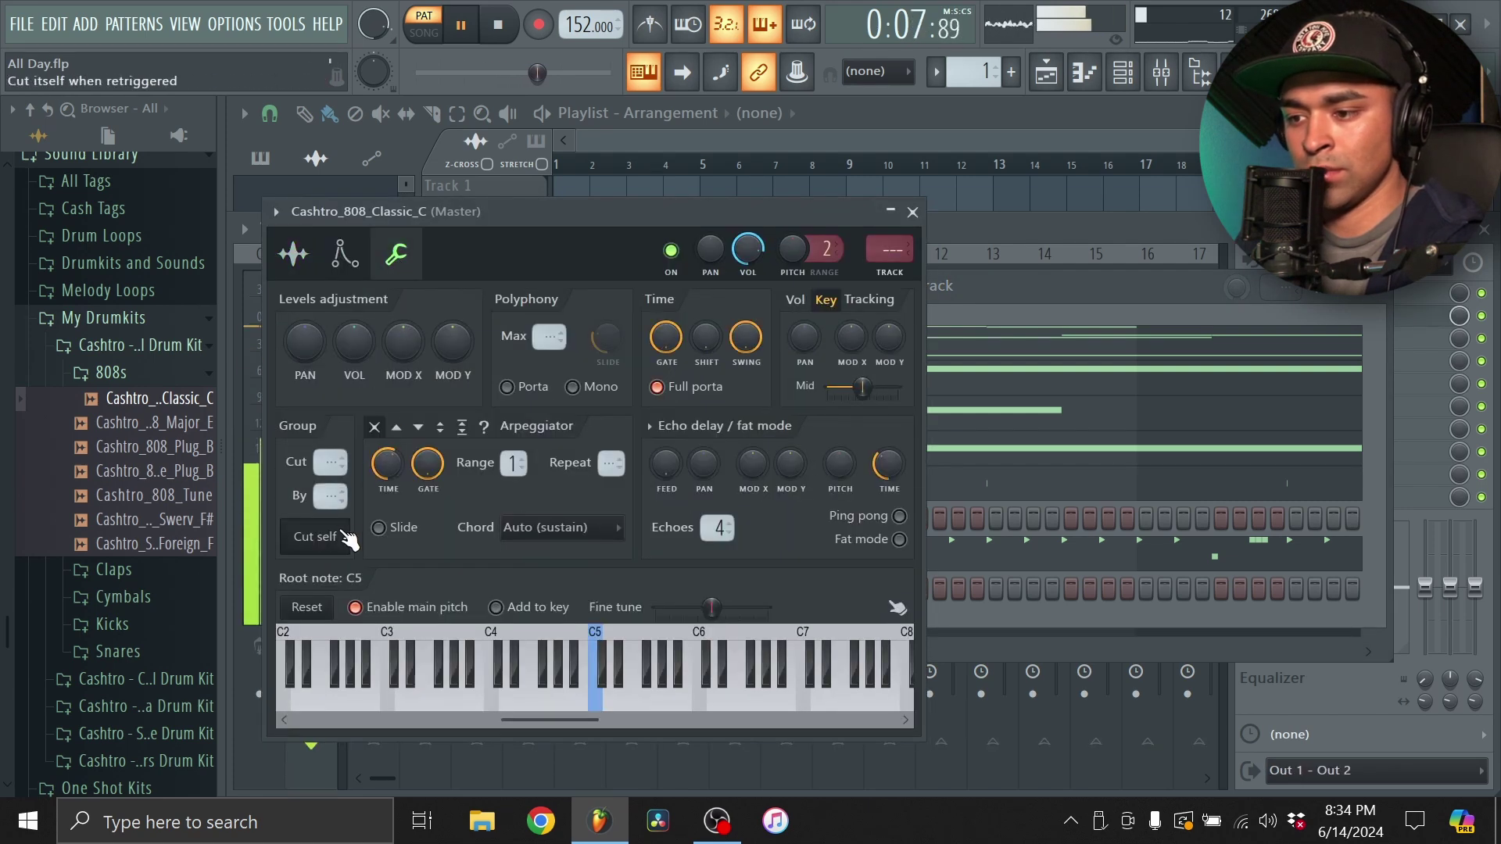
{"action": "left_click", "coordinate": [294, 255]}
{"action": "left_click", "coordinate": [912, 213]}
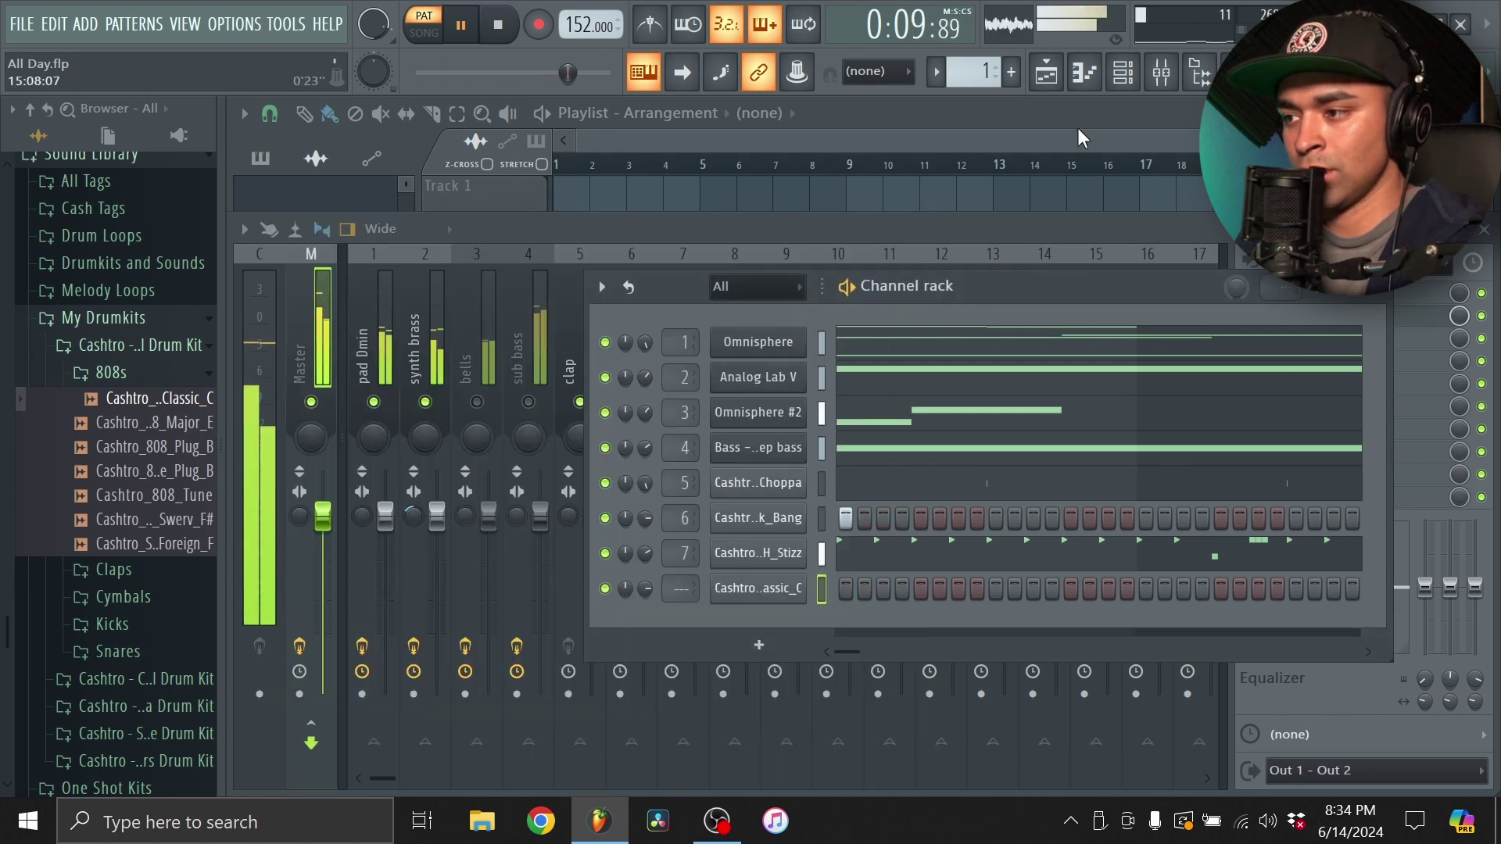
Write an eight-bar 808 pattern on D5, F5 and A#5, changing the F5 notes on beat 2 of bars 4 and 8 to D5.
{"action": "left_click", "coordinate": [1084, 72]}
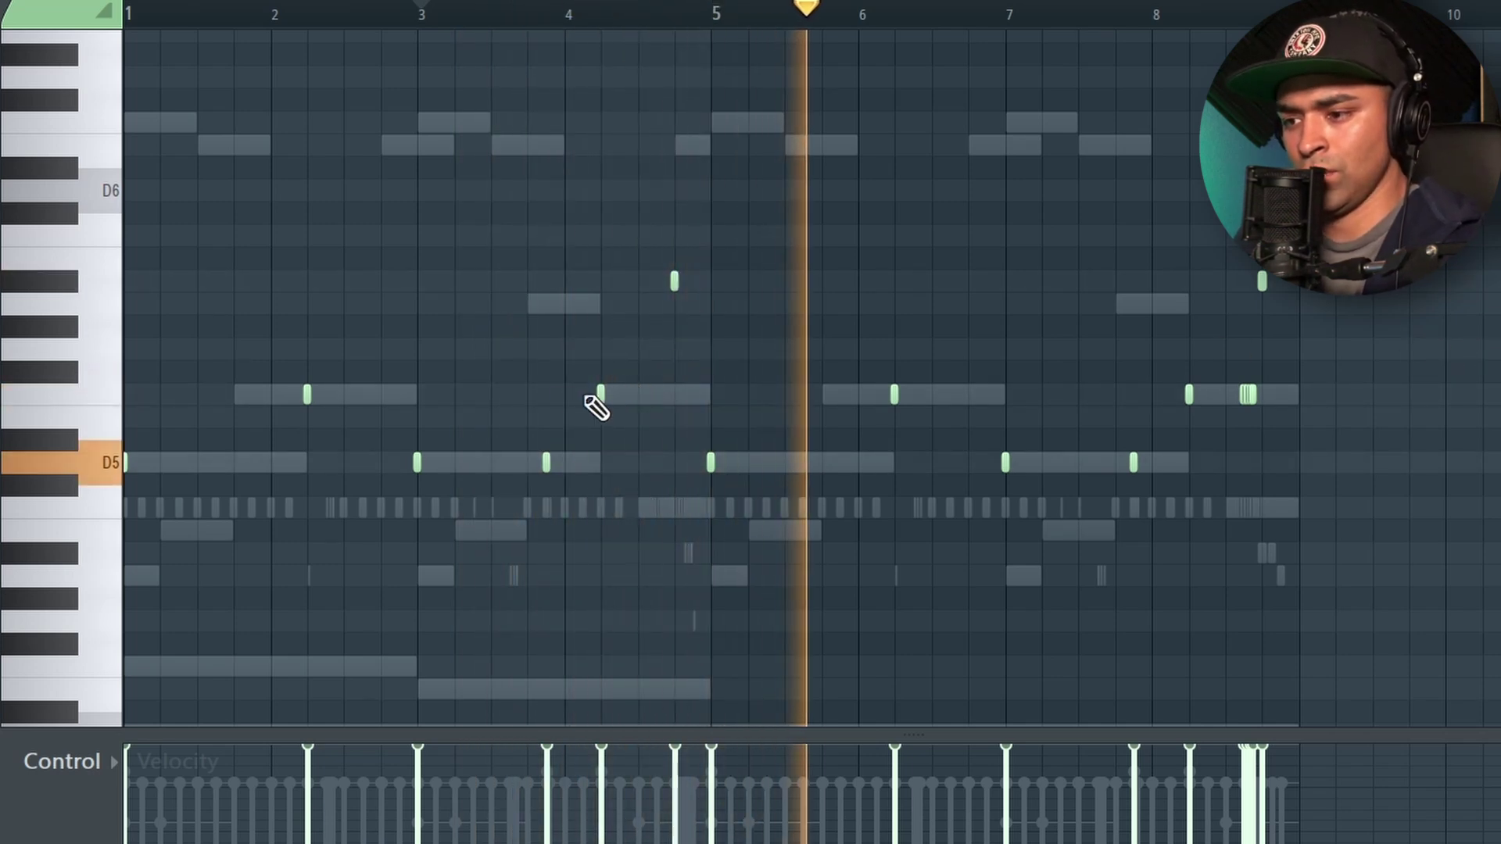
{"action": "scroll", "coordinate": [602, 395], "scroll_direction": "up", "scroll_amount": 2}
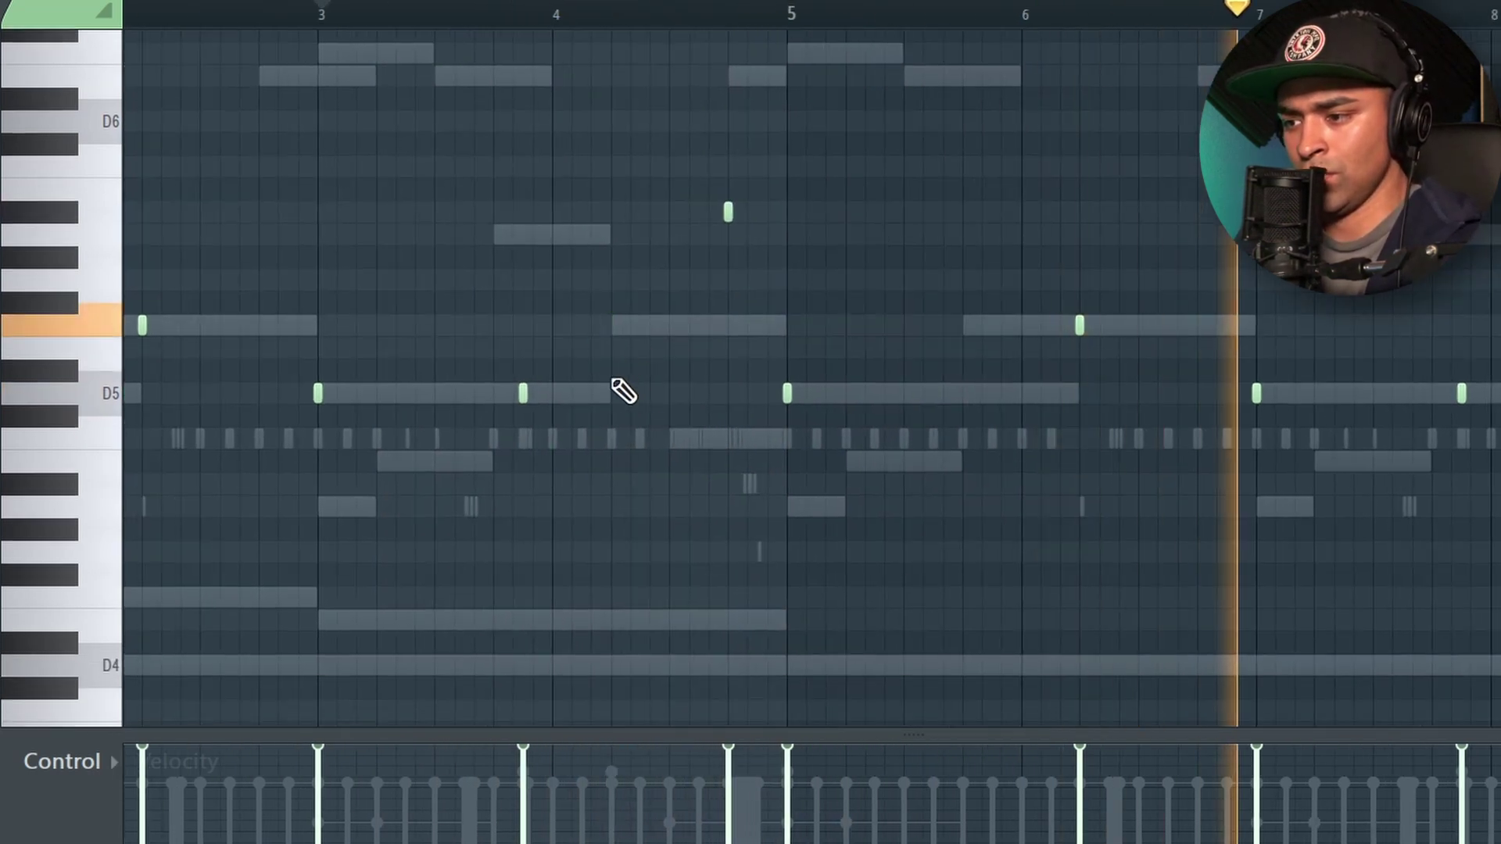
{"action": "scroll", "coordinate": [616, 394], "scroll_direction": "up", "scroll_amount": 2}
{"action": "right_click", "coordinate": [618, 393]}
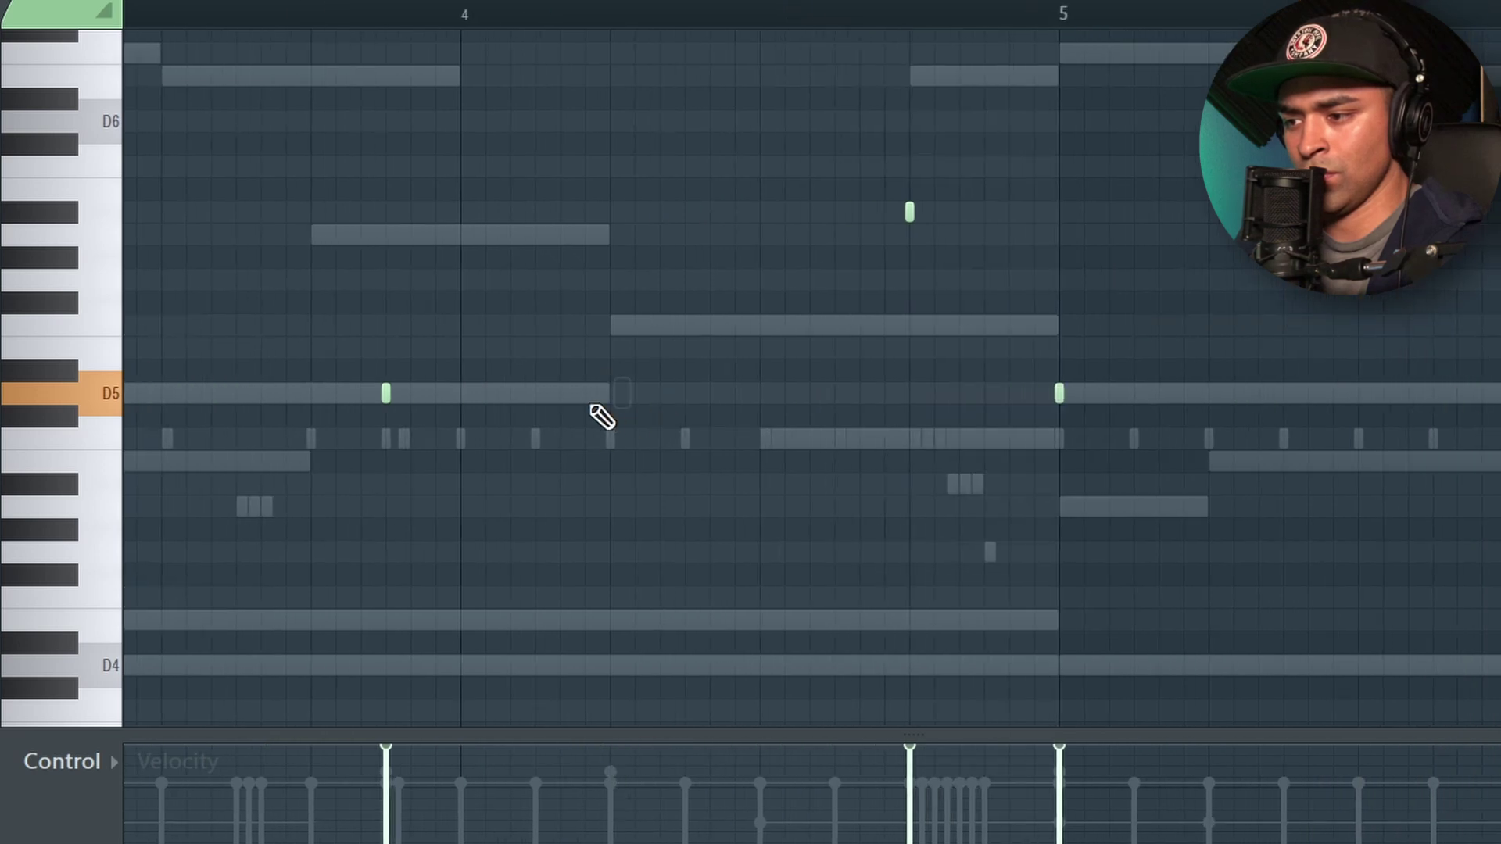
{"action": "scroll", "coordinate": [781, 428], "scroll_direction": "down", "scroll_amount": 4}
{"action": "scroll", "coordinate": [1306, 368], "scroll_direction": "up", "scroll_amount": 4}
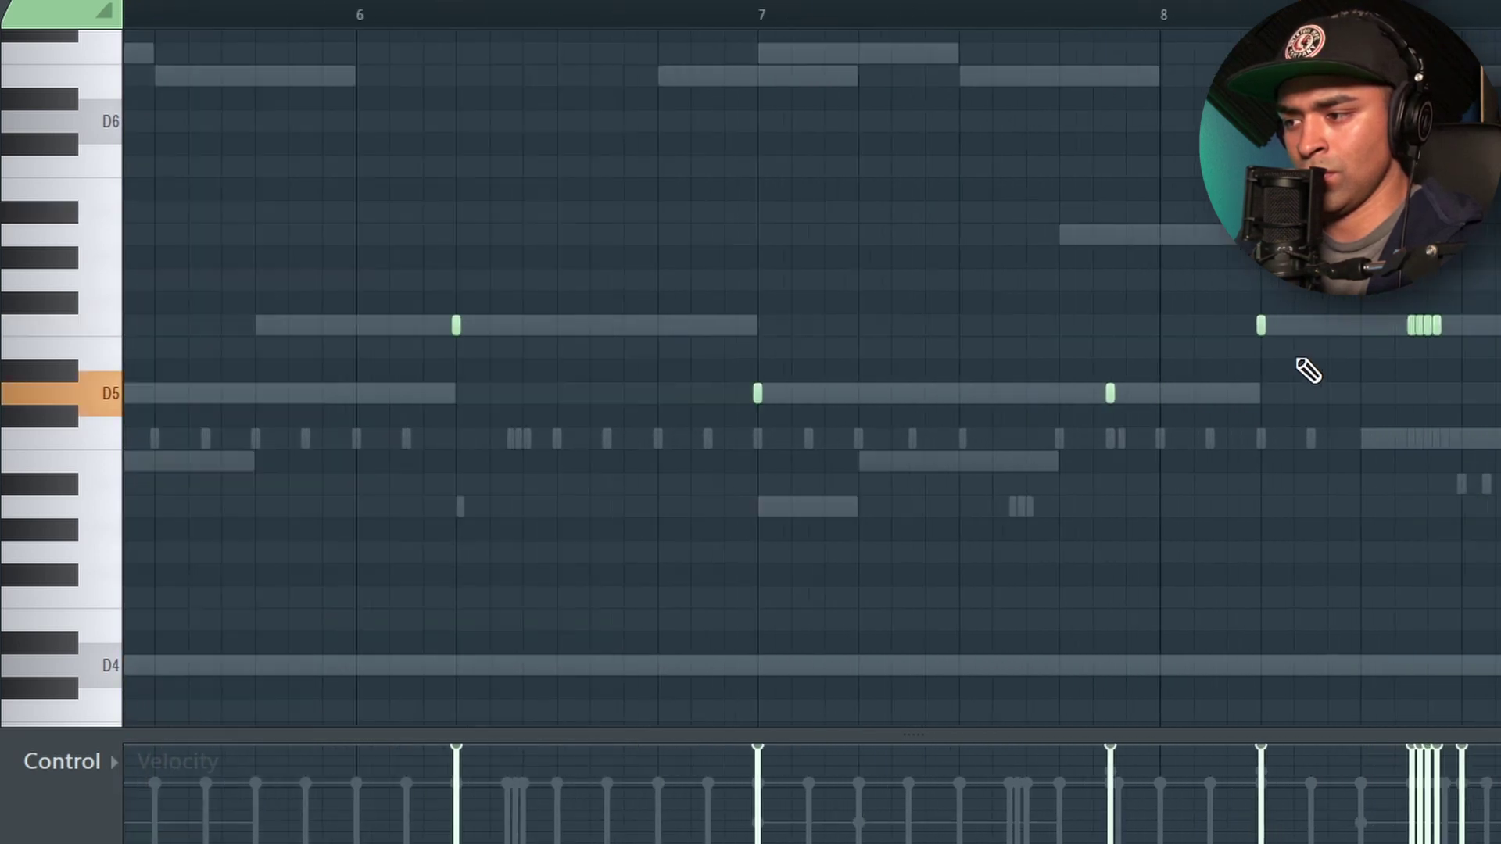
{"action": "scroll", "coordinate": [1427, 387], "scroll_direction": "down", "scroll_amount": 4}
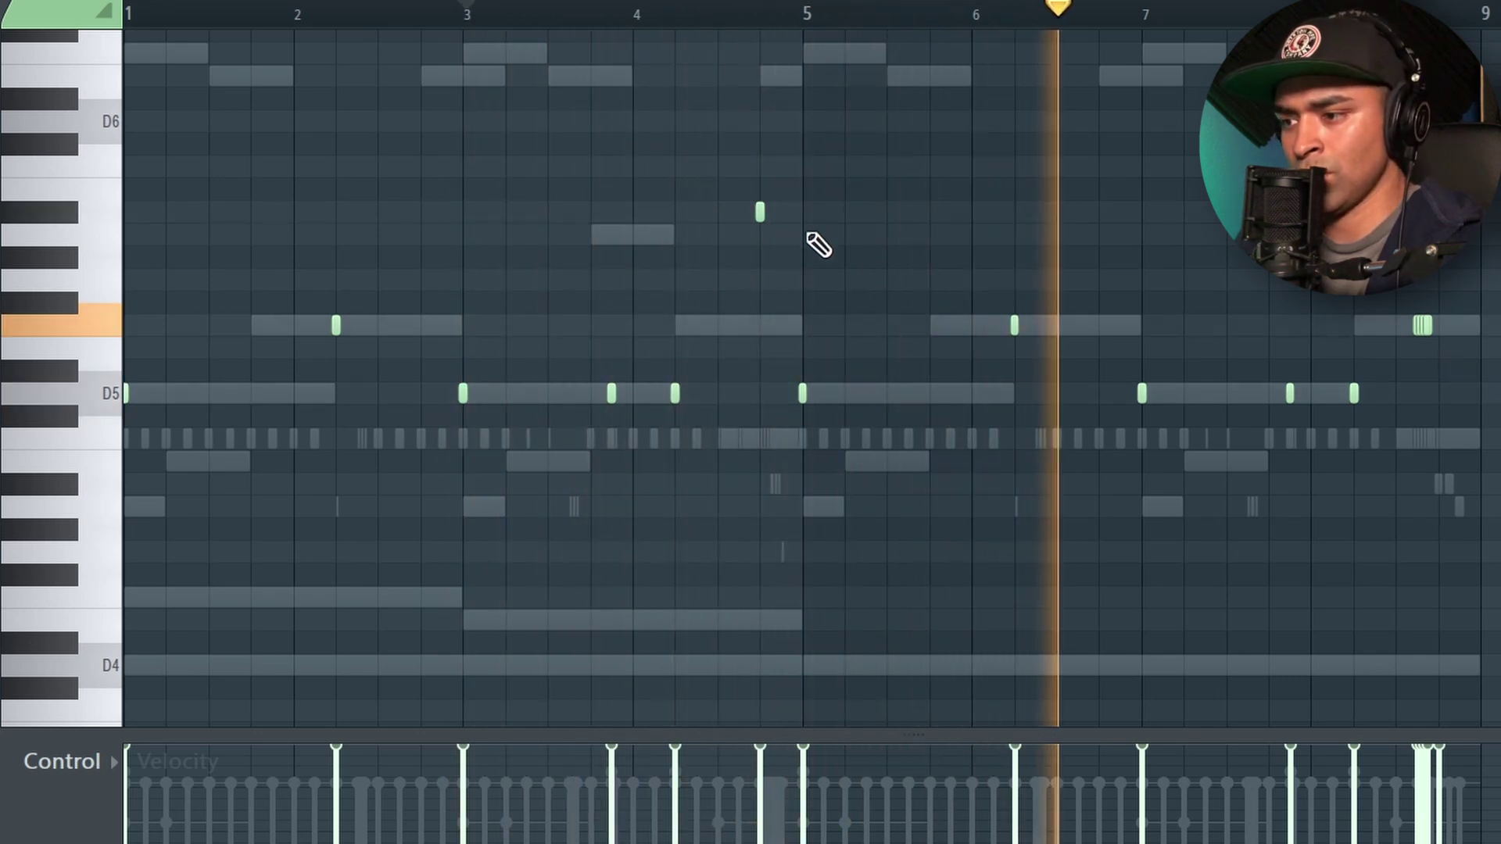
Move the 808 note on beat 4 of bar 4 to D6 and the F5 notes on beat 2 of bars 2 and 6 to D5.
{"action": "scroll", "coordinate": [743, 383], "scroll_direction": "up", "scroll_amount": 4}
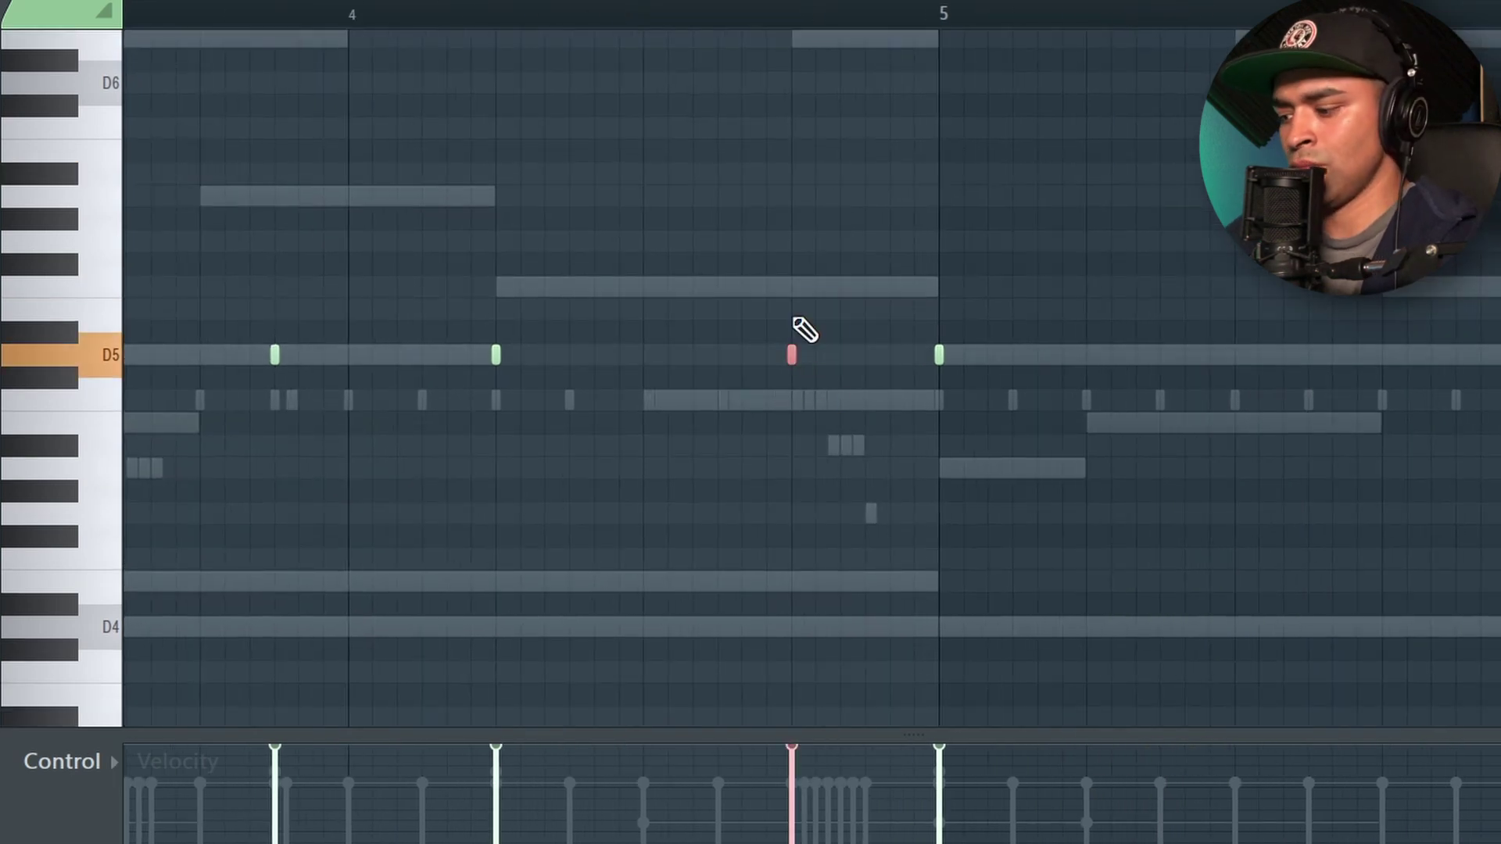
{"action": "scroll", "coordinate": [806, 330], "scroll_direction": "down", "scroll_amount": 4}
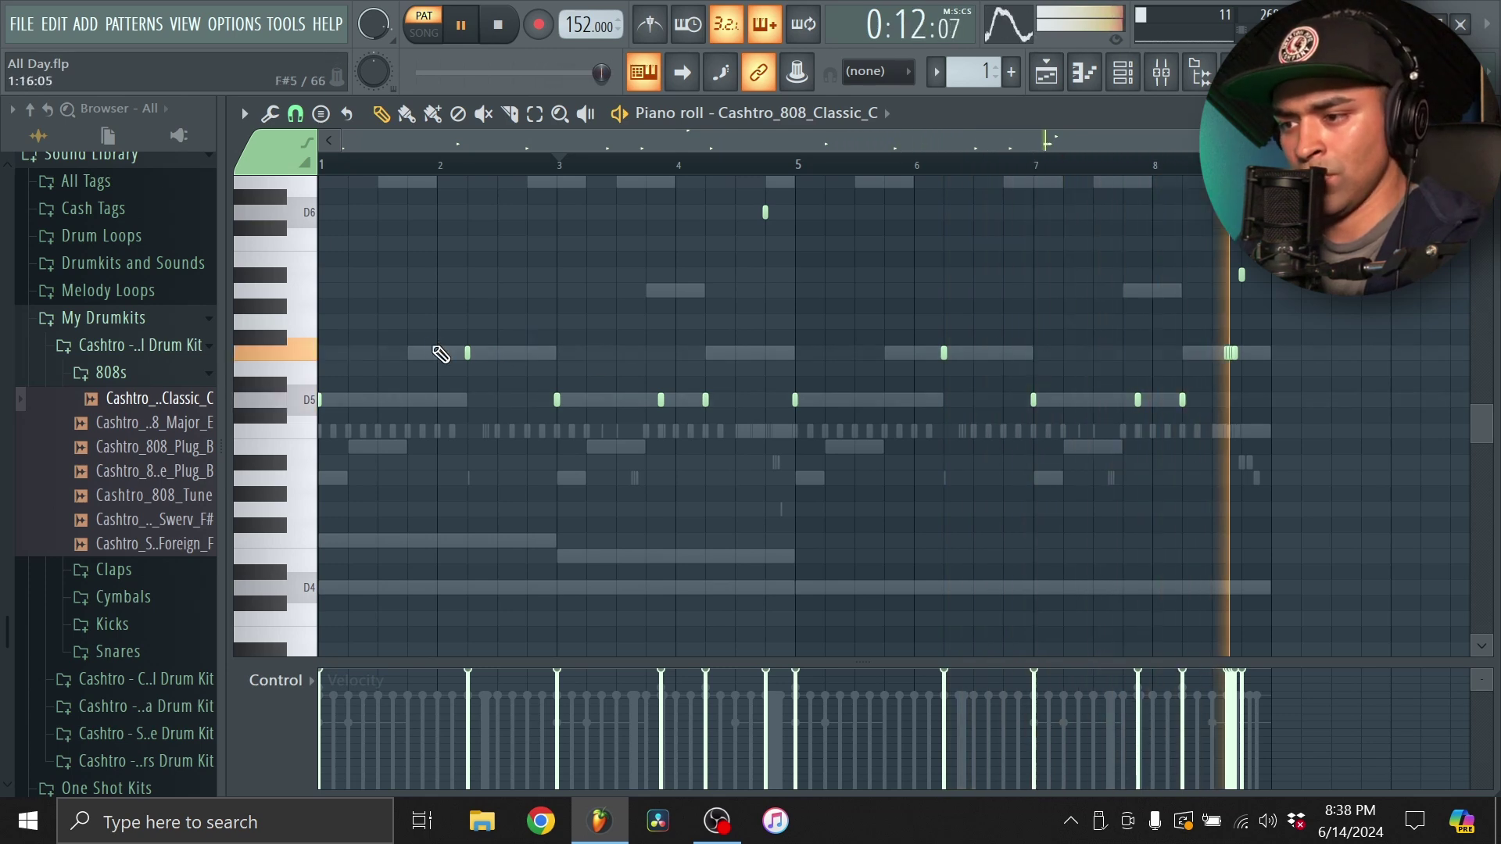
{"action": "scroll", "coordinate": [446, 344], "scroll_direction": "up", "scroll_amount": 3}
{"action": "right_click", "coordinate": [506, 353]}
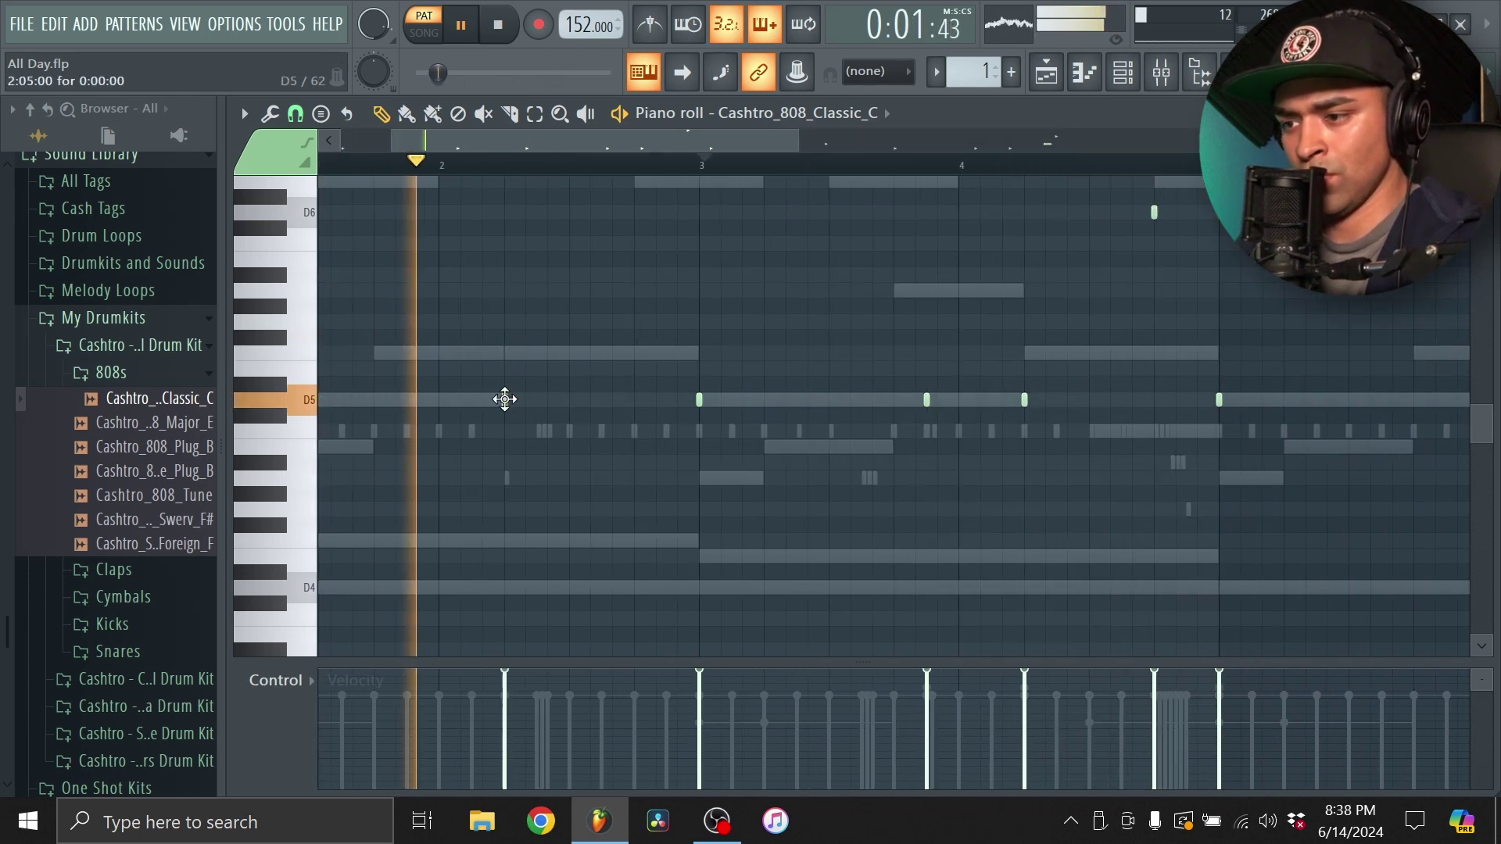
{"action": "scroll", "coordinate": [831, 422], "scroll_direction": "down", "scroll_amount": 3}
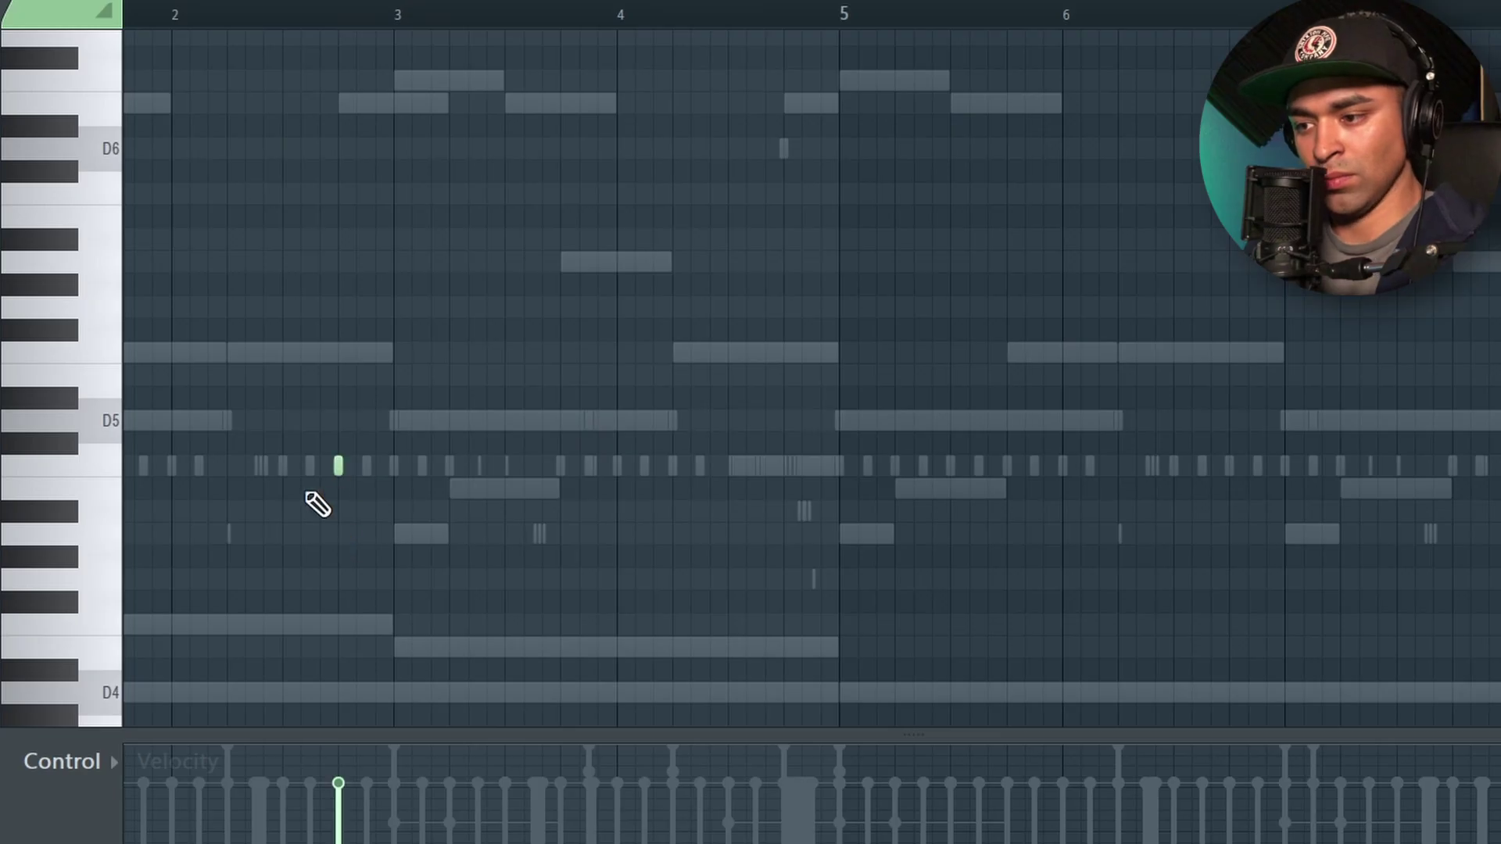
Place Cashtro_OH_Fitted open-hat hits on C5 at beat 4 of bars 2 and 6, and preview the Cashtro_OH_Slate sample.
{"action": "scroll", "coordinate": [318, 515], "scroll_direction": "up", "scroll_amount": 3}
{"action": "scroll", "coordinate": [491, 246], "scroll_direction": "down", "scroll_amount": 5}
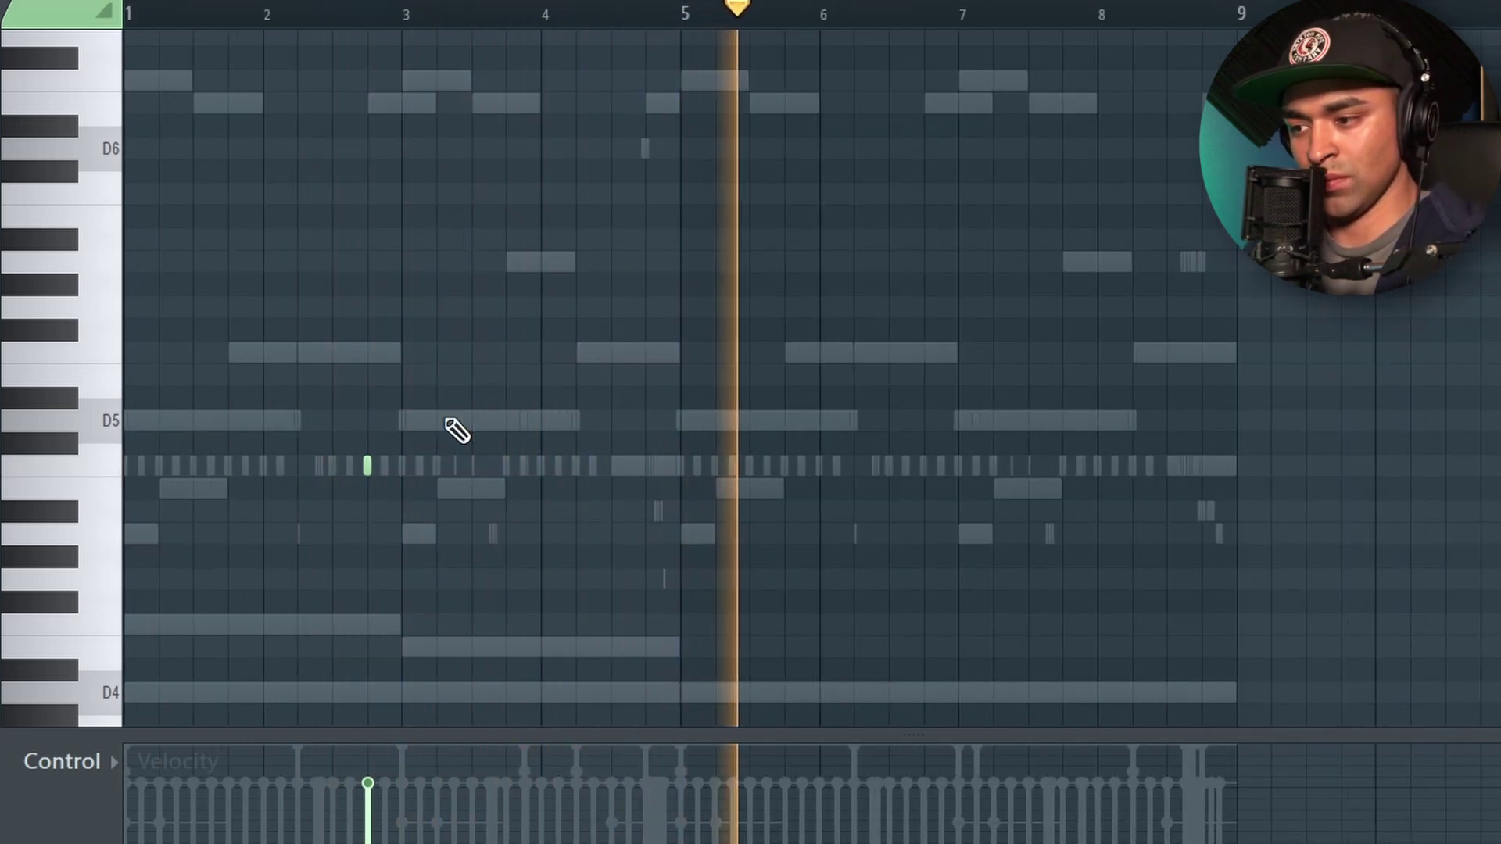
{"action": "scroll", "coordinate": [888, 496], "scroll_direction": "up", "scroll_amount": 3}
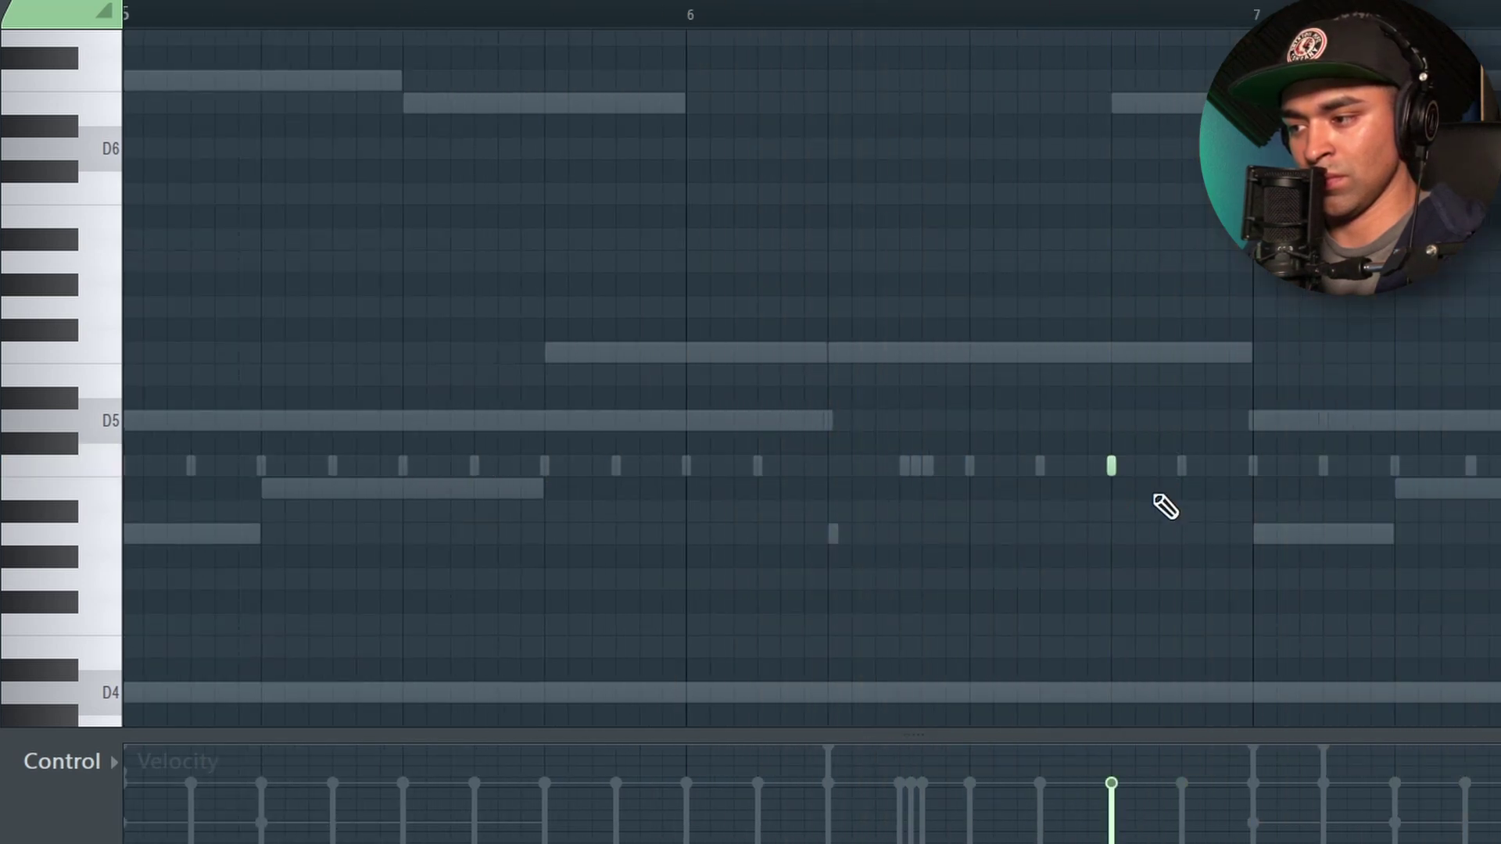
{"action": "scroll", "coordinate": [1217, 499], "scroll_direction": "down", "scroll_amount": 4}
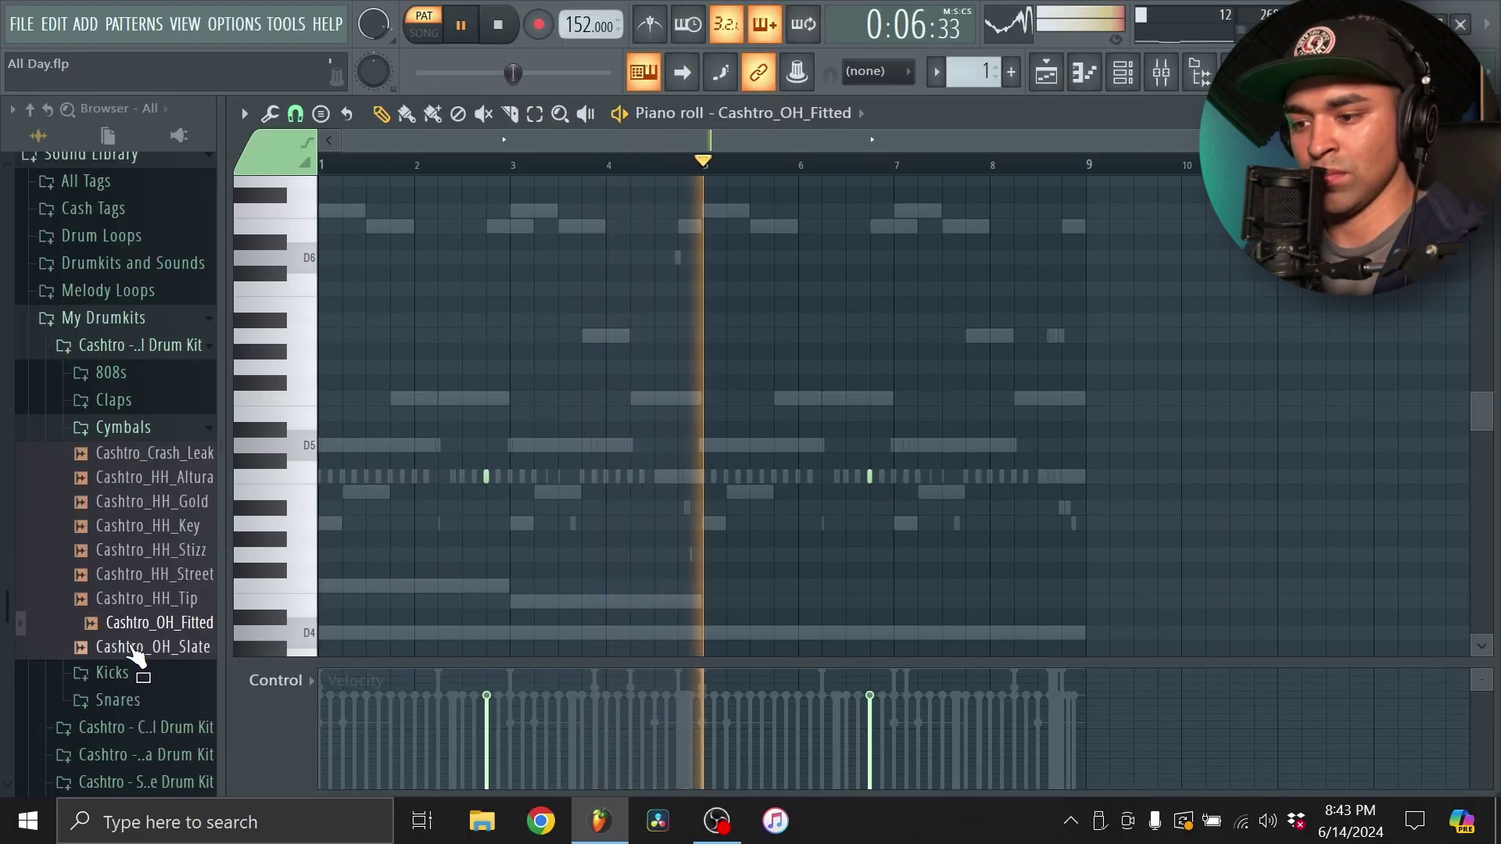
{"action": "left_click", "coordinate": [135, 648]}
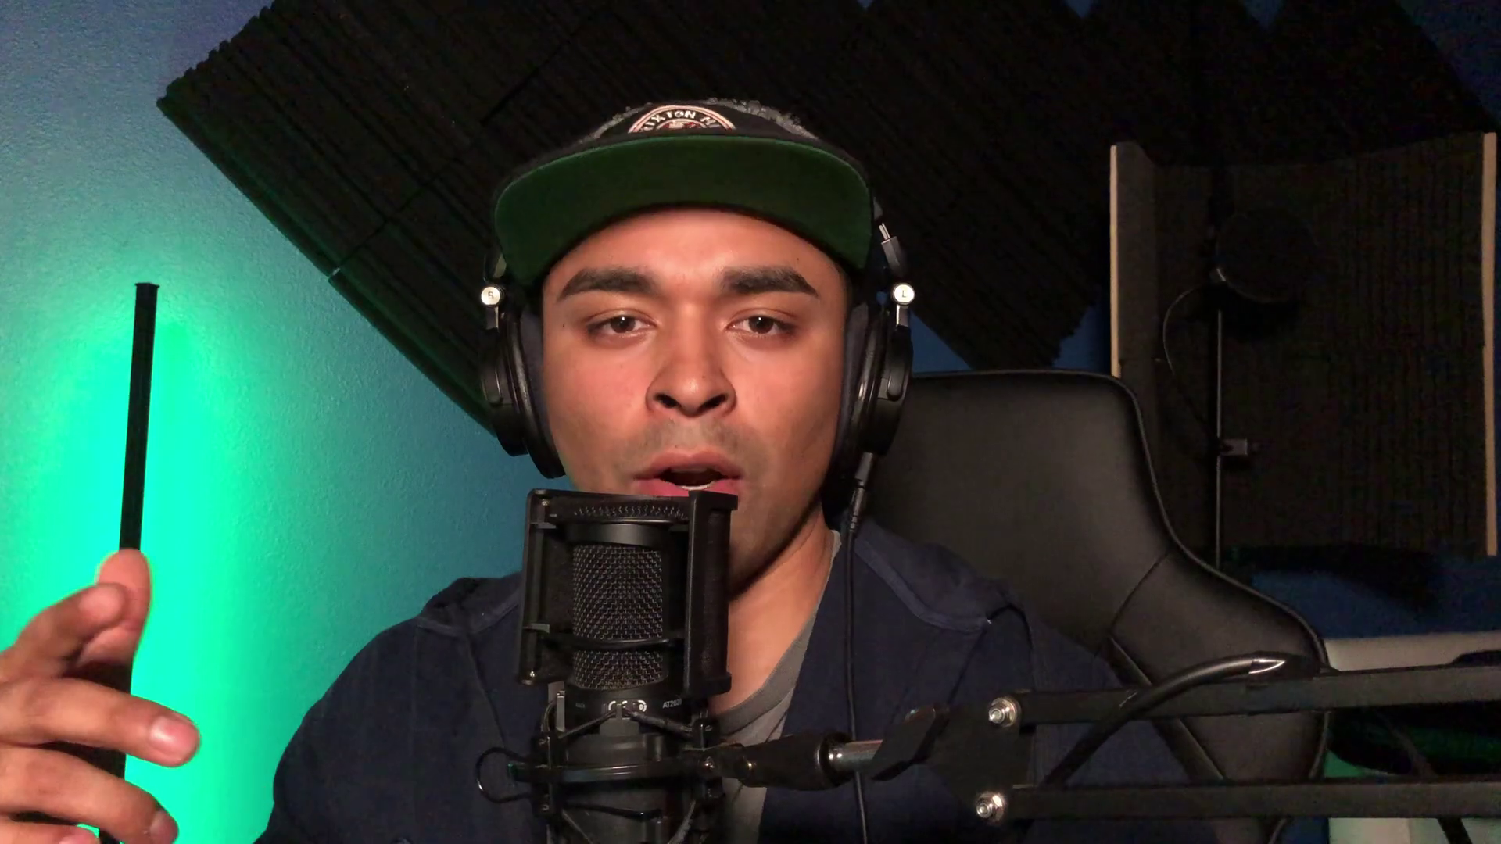